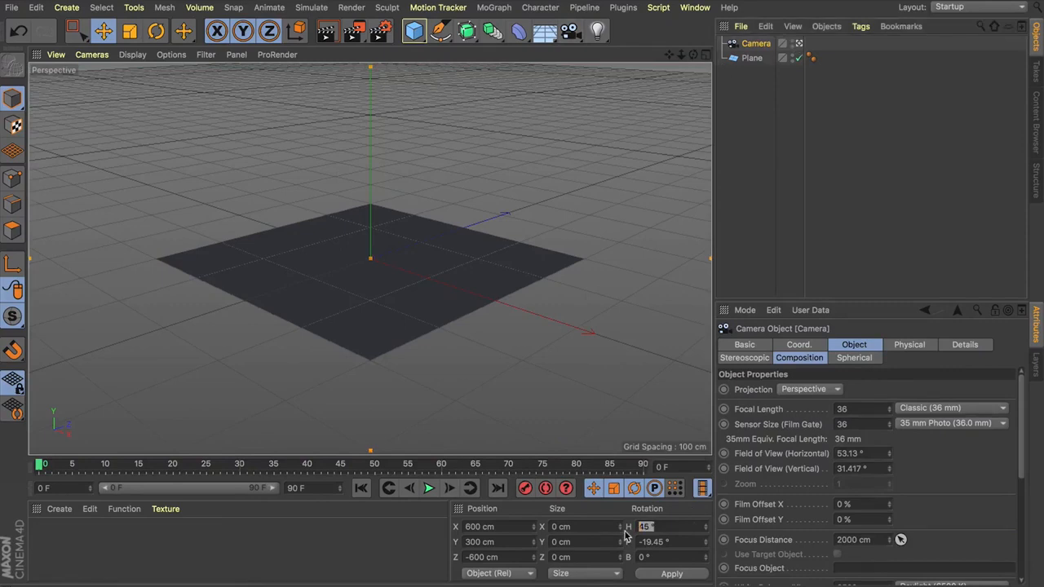
- Set the camera's heading and pitch rotation to -90° each
{"action": "type", "text": "-90"}
{"action": "key", "text": "Tab"}
{"action": "type", "text": "-90"}
{"action": "key", "text": "Return"}
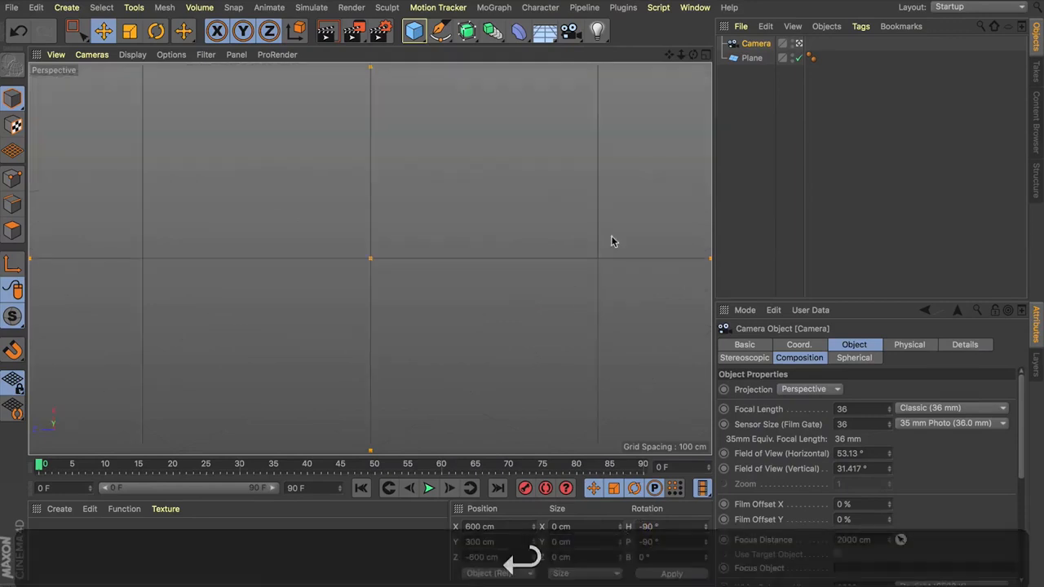
- Frame the plane in the camera view and bring the camera closer until the plane fills the view's height
{"action": "left_click", "coordinate": [751, 58]}
{"action": "key", "text": "s"}
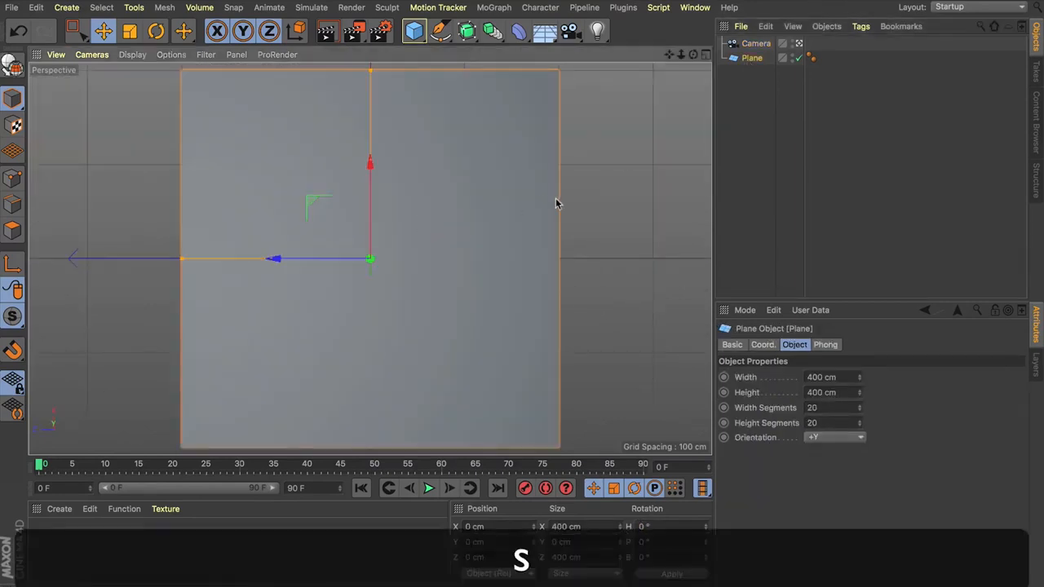
{"action": "left_click", "coordinate": [764, 345]}
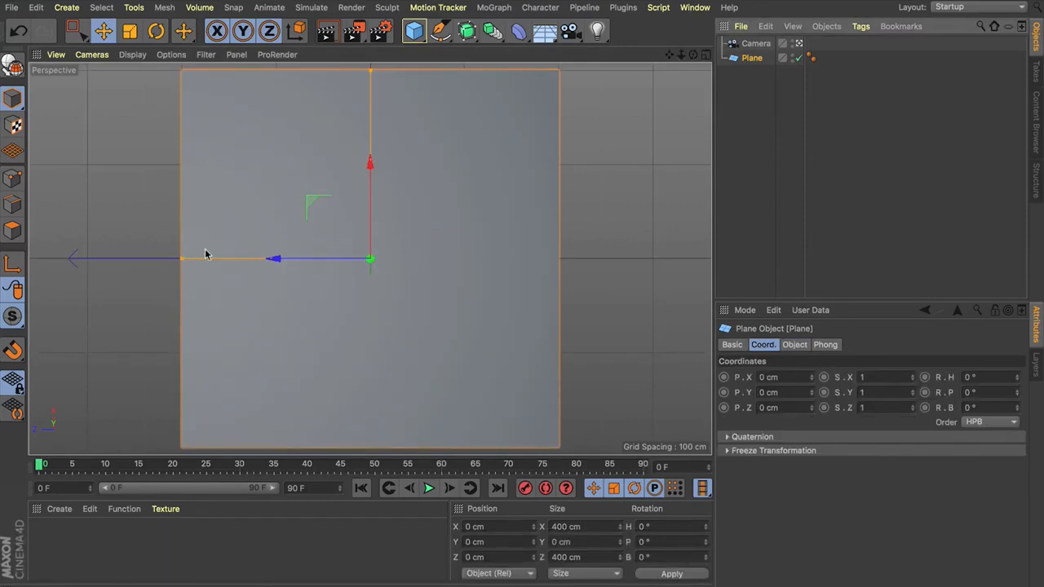
{"action": "left_click_drag", "start_coordinate": [681, 56], "coordinate": [699, 56]}
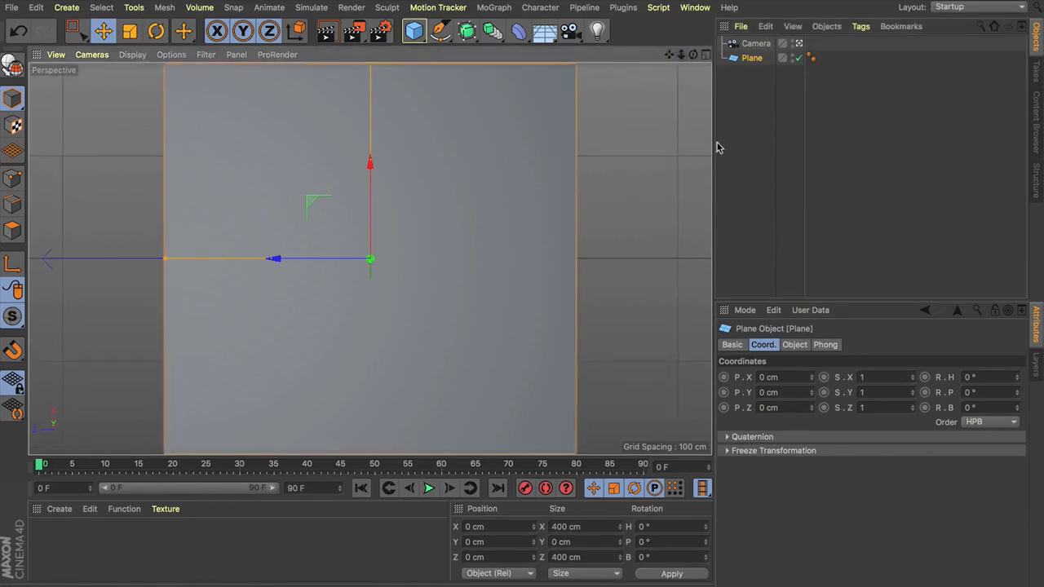
- Set the plane's height to 700 cm
{"action": "left_click", "coordinate": [795, 344]}
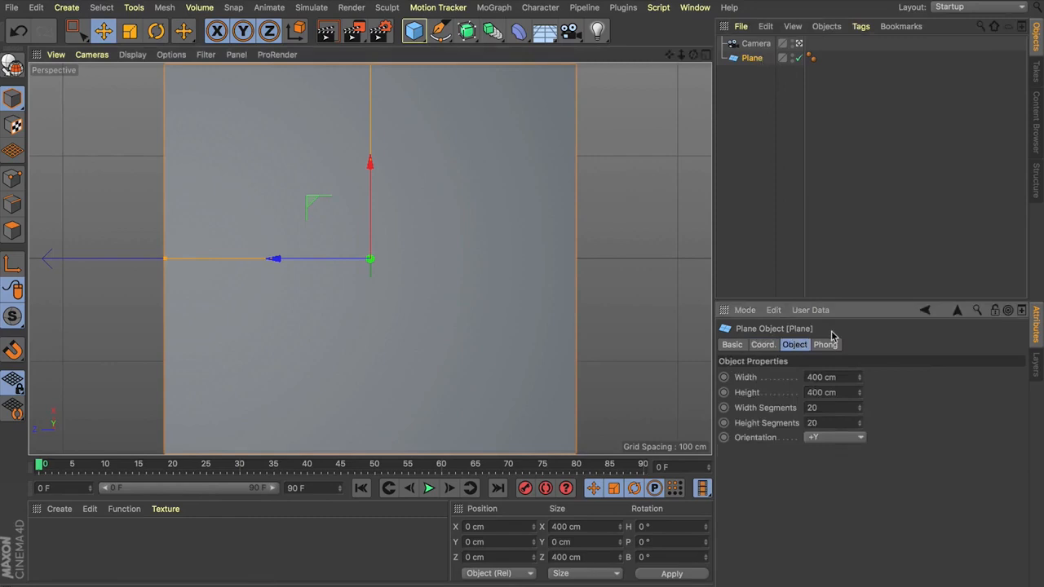
{"action": "mouse_move", "coordinate": [161, 259]}
{"action": "left_mouse_down"}
{"action": "mouse_move", "coordinate": [107, 261]}
{"action": "mouse_move", "coordinate": [298, 273]}
{"action": "mouse_move", "coordinate": [168, 261]}
{"action": "left_mouse_up"}
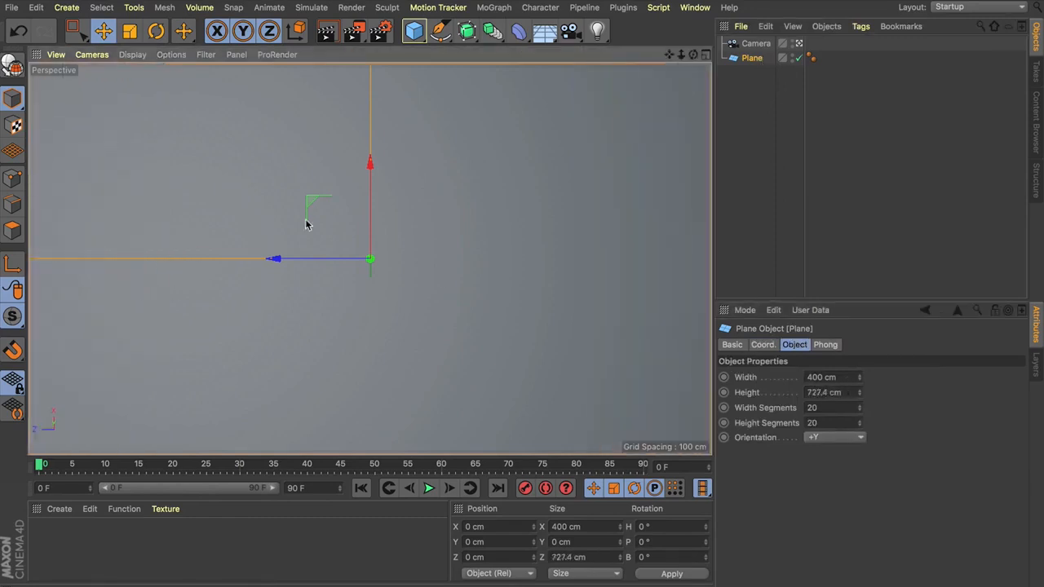
{"action": "left_click", "coordinate": [823, 392]}
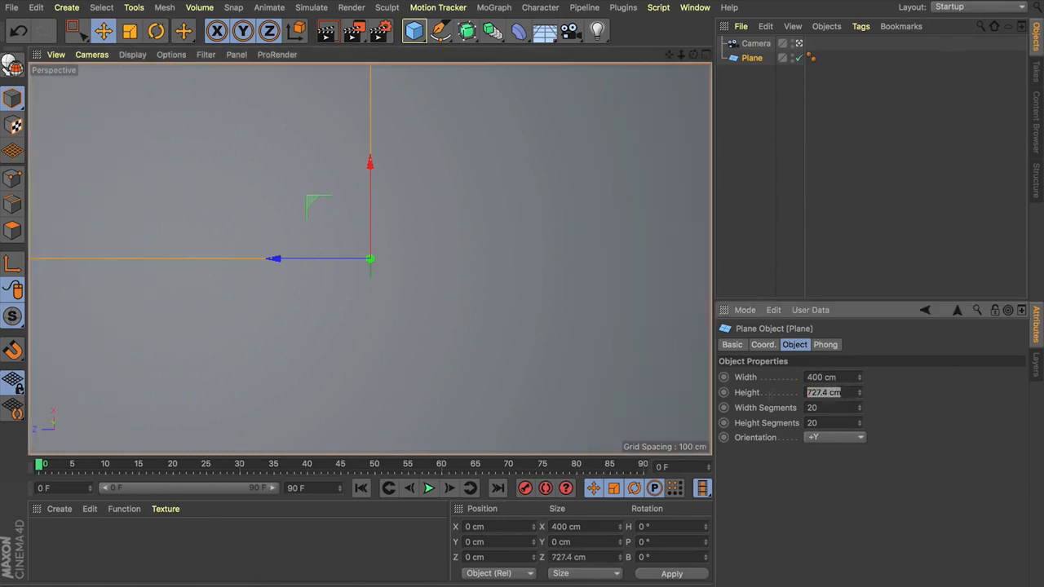
{"action": "type", "text": "700"}
{"action": "key", "text": "Return"}
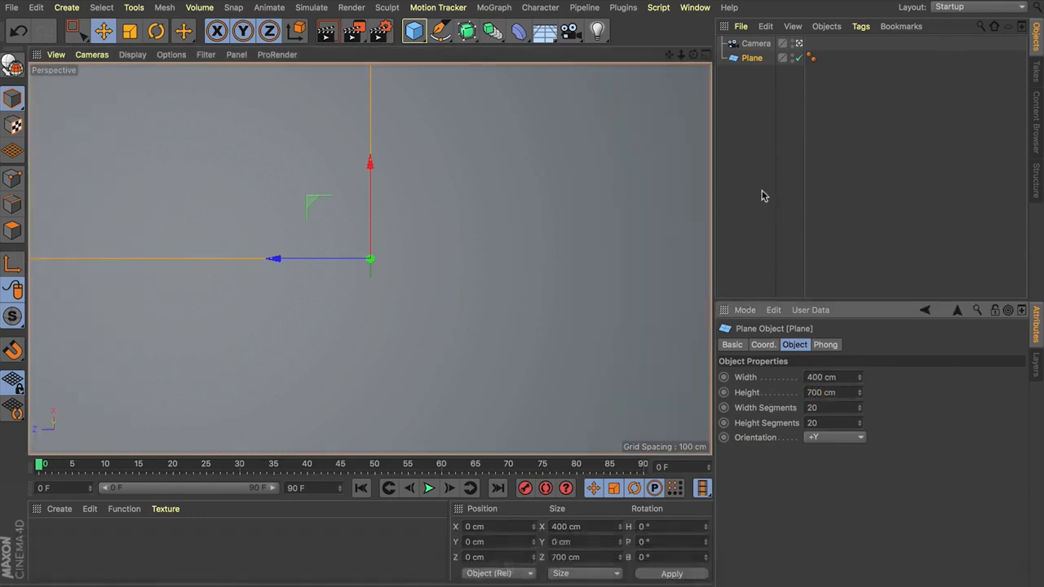
- Switch the viewport to shaded display with wireframe lines so the plane's segments show
{"action": "left_click", "coordinate": [760, 195]}
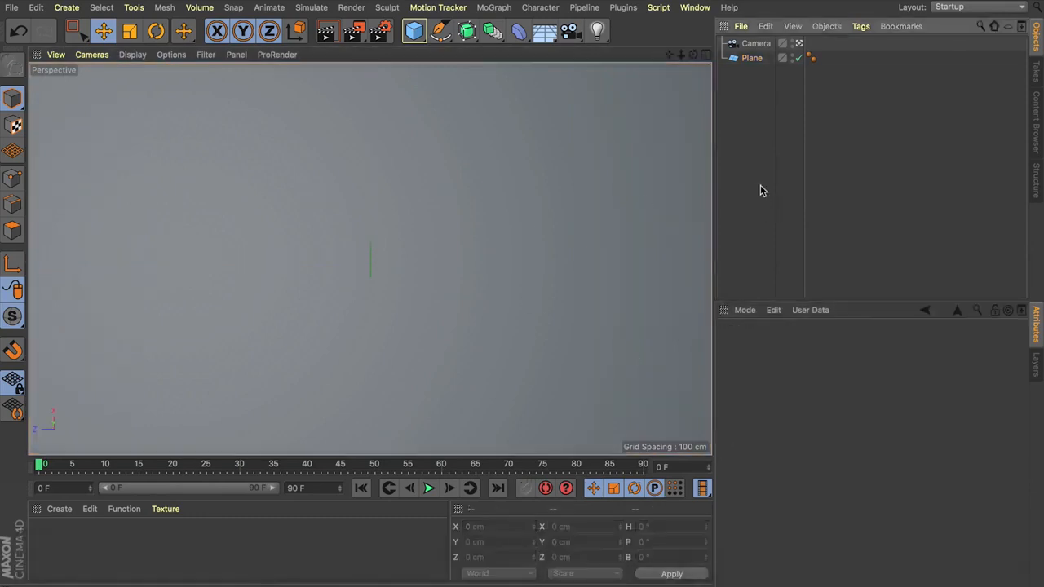
{"action": "left_click", "coordinate": [738, 58]}
{"action": "key", "text": "n"}
{"action": "key", "text": "b"}
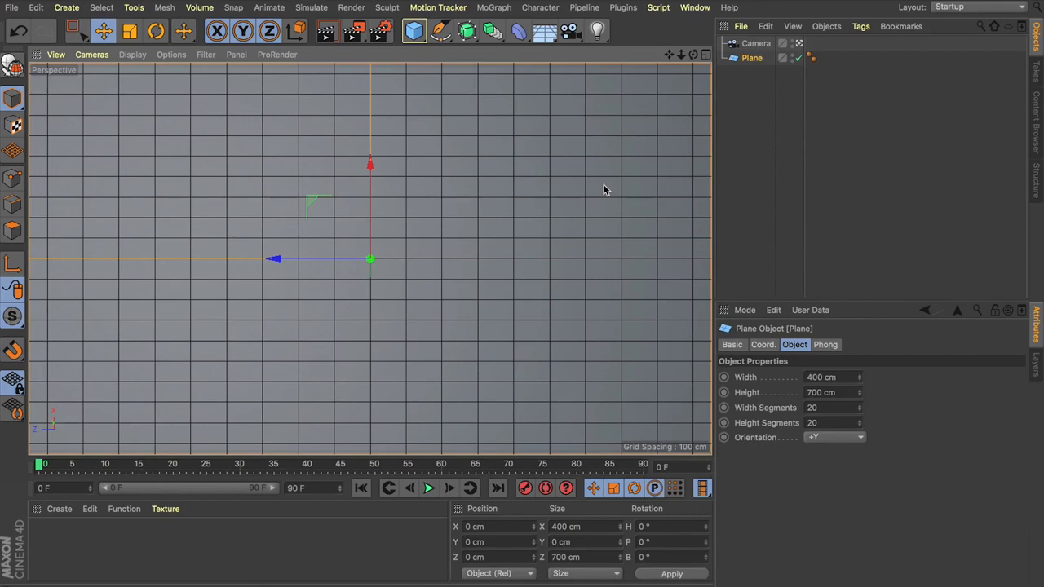
- Set the plane's width segments and height segments to 200 each
{"action": "left_click", "coordinate": [834, 407]}
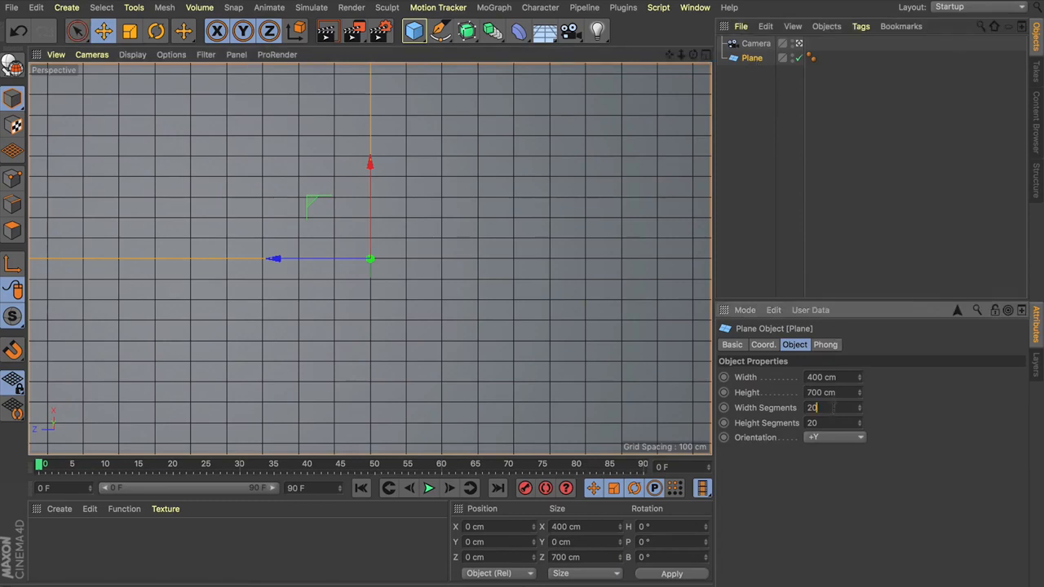
{"action": "key", "text": "super+a"}
{"action": "type", "text": "200"}
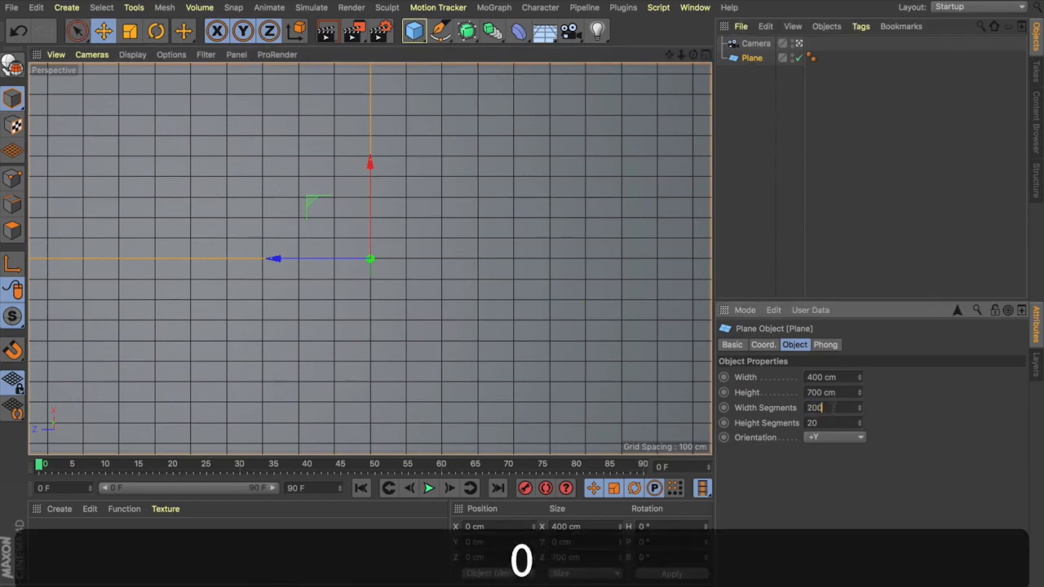
{"action": "key", "text": "Return"}
{"action": "key", "text": "Tab"}
{"action": "type", "text": "0"}
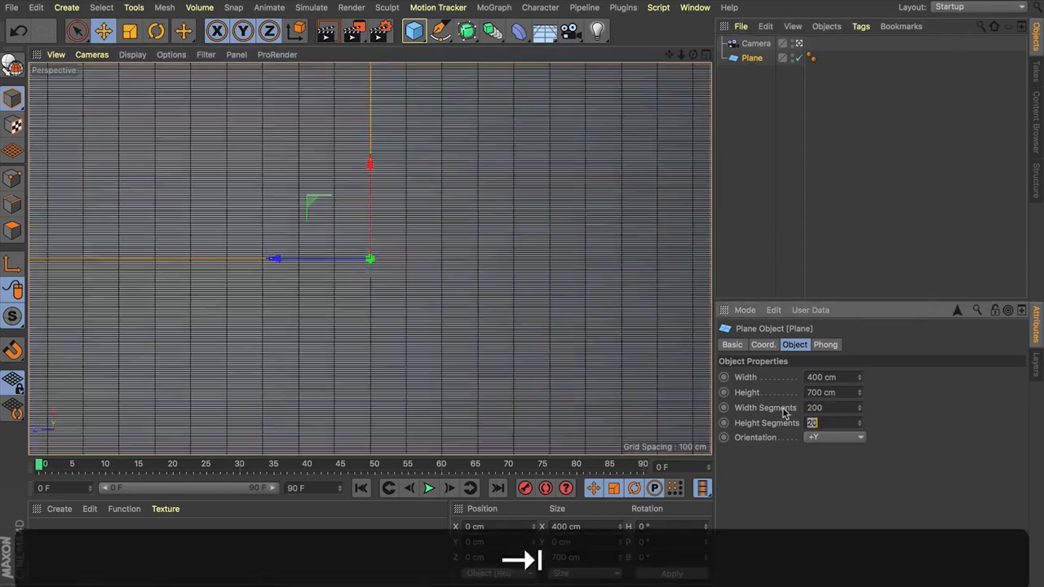
{"action": "key", "text": "Tab"}
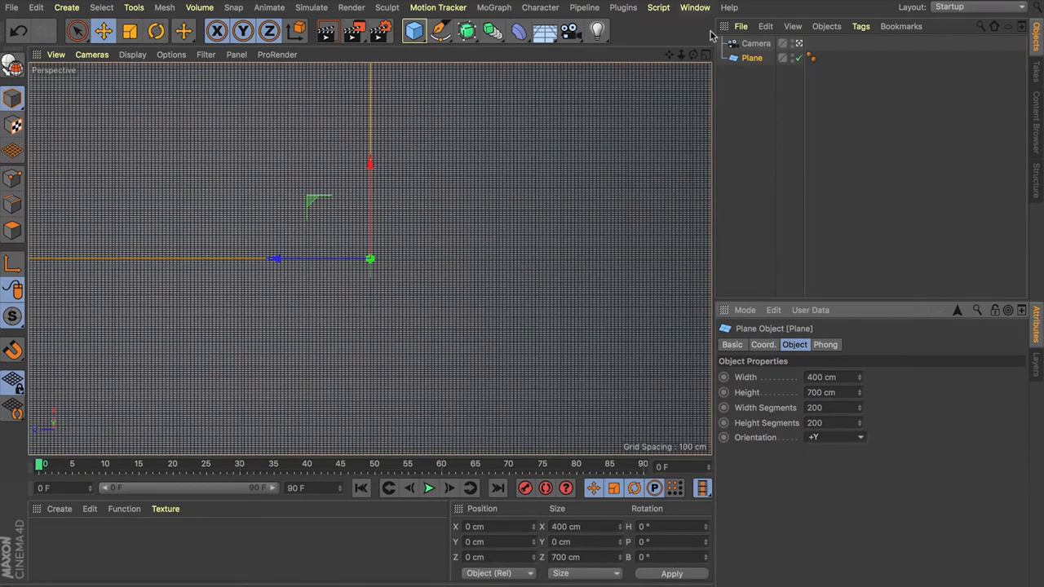
- Set the plane's height to 600 cm and bring the camera closer so the plane fills the whole view
{"action": "left_click_drag", "start_coordinate": [852, 396], "coordinate": [730, 383]}
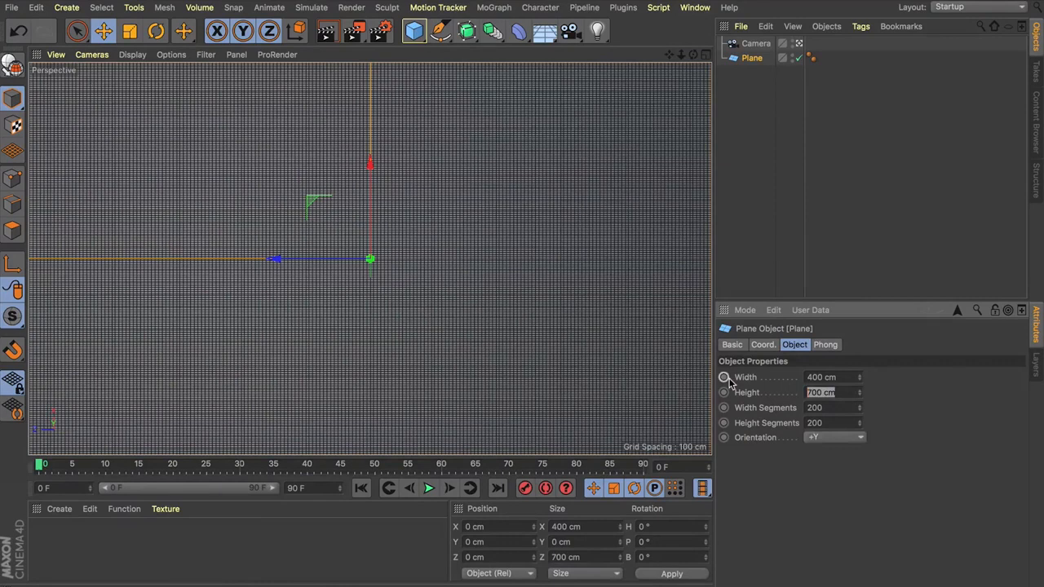
{"action": "type", "text": "600"}
{"action": "key", "text": "Return"}
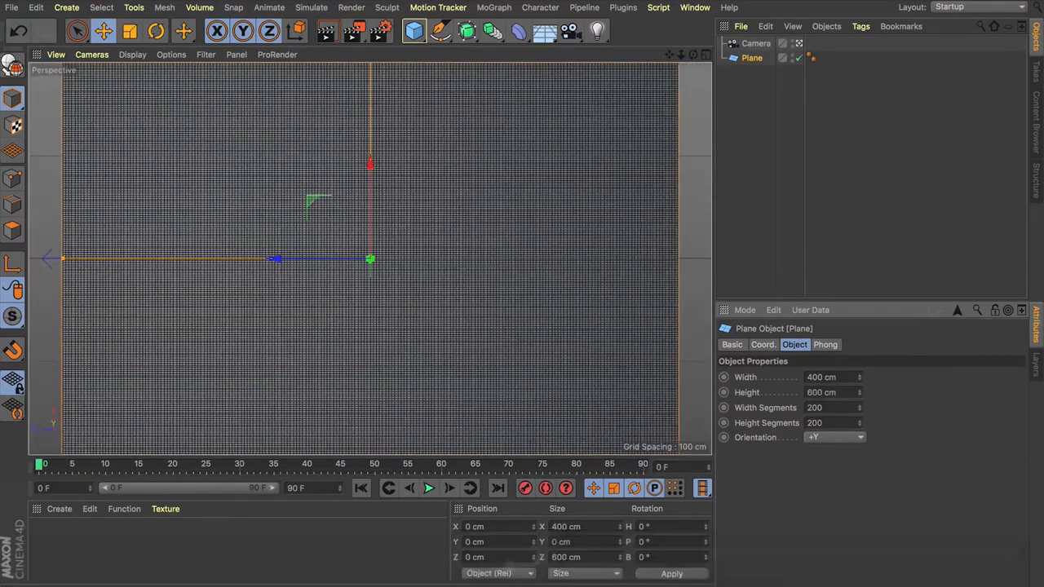
{"action": "left_click_drag", "start_coordinate": [682, 55], "coordinate": [698, 56]}
- Convert the plane into an editable polygon object
{"action": "left_click", "coordinate": [760, 160]}
{"action": "left_click", "coordinate": [749, 61]}
{"action": "key", "text": "c"}
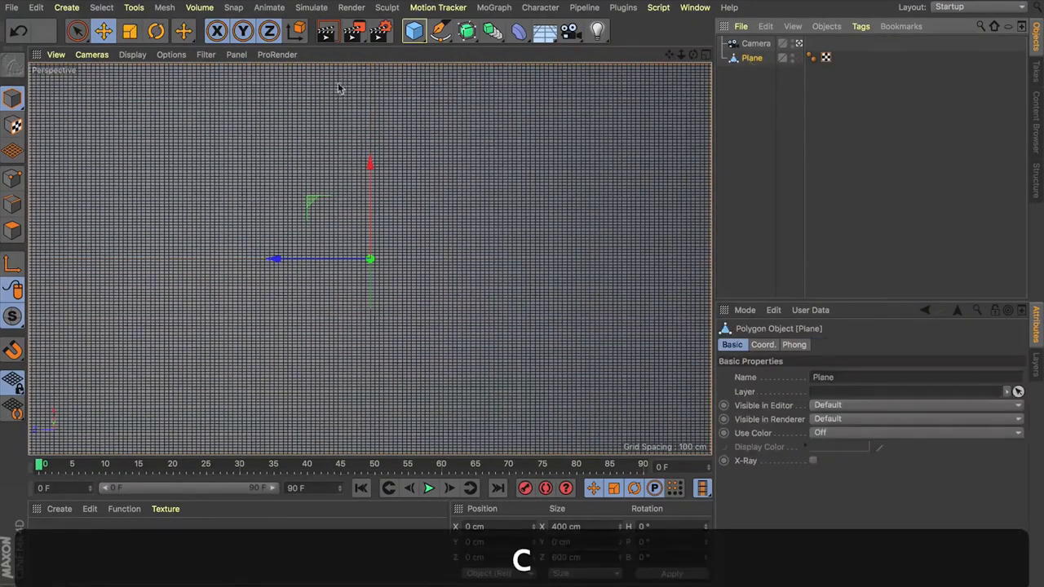
- Undo the last camera view movement and add a Protection tag to the camera
{"action": "scroll", "coordinate": [342, 84], "scroll_direction": "down", "scroll_amount": 3}
{"action": "left_click", "coordinate": [772, 44]}
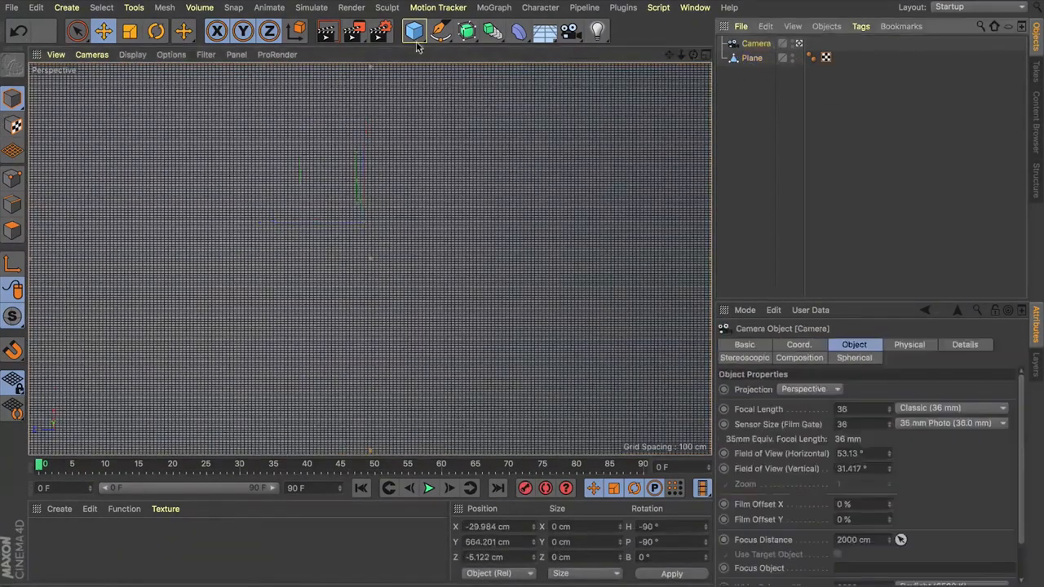
{"action": "left_click", "coordinate": [56, 55]}
{"action": "left_click", "coordinate": [81, 130]}
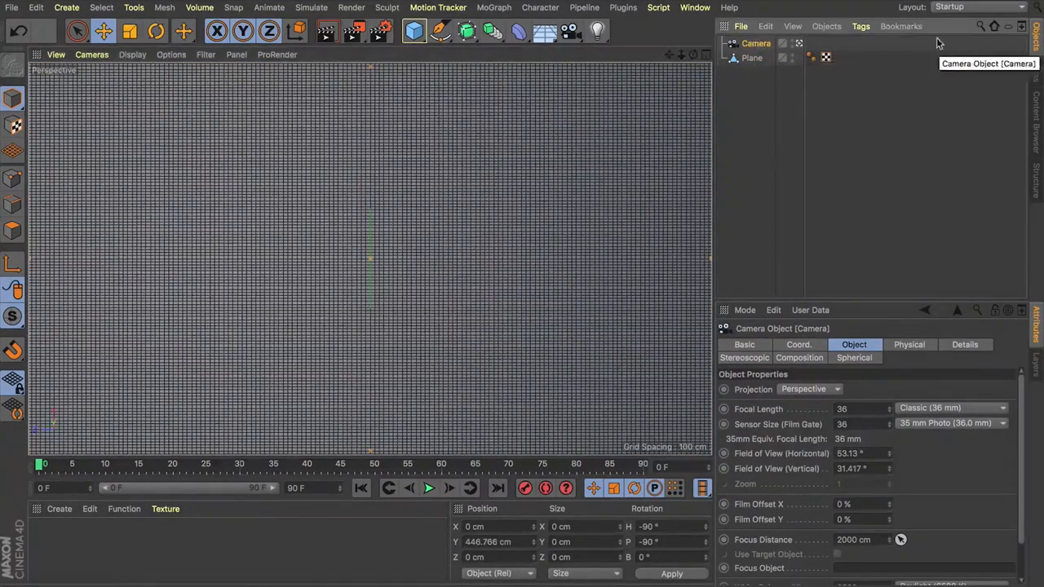
{"action": "left_click", "coordinate": [861, 26]}
{"action": "mouse_move", "coordinate": [872, 47]}
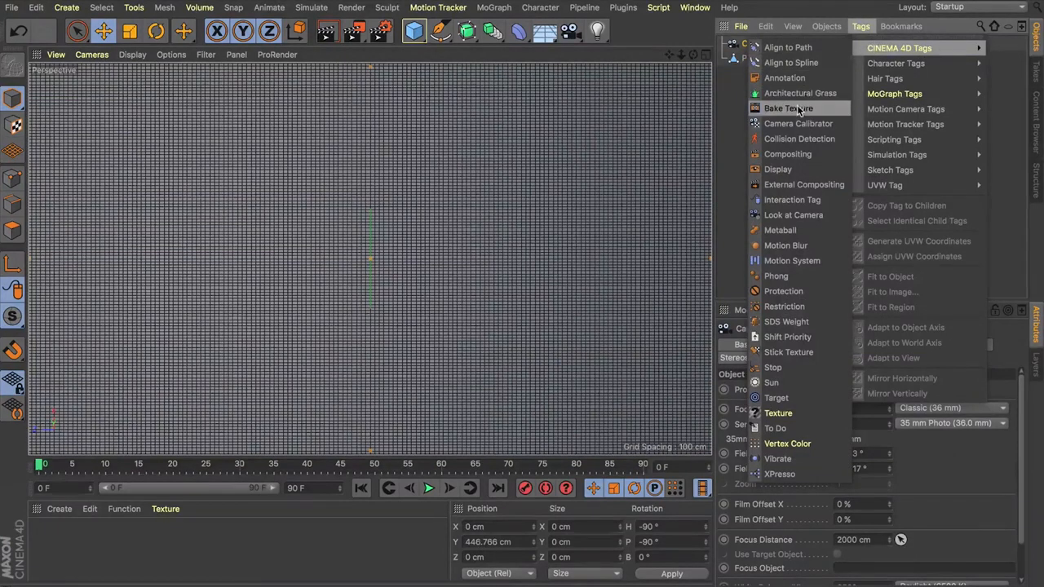
{"action": "left_click", "coordinate": [771, 296]}
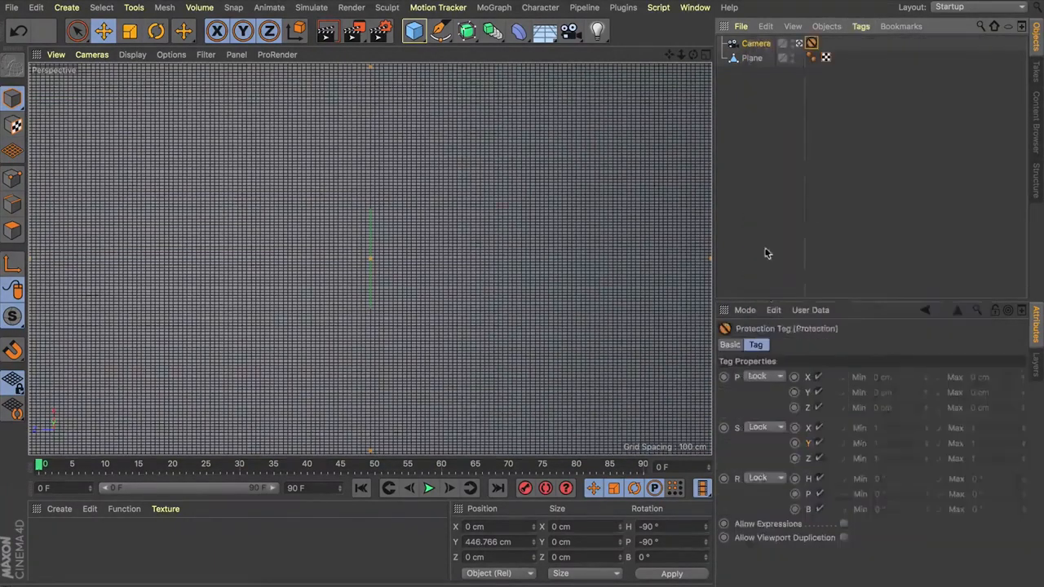
{"action": "left_click", "coordinate": [747, 114]}
{"action": "left_click", "coordinate": [752, 42]}
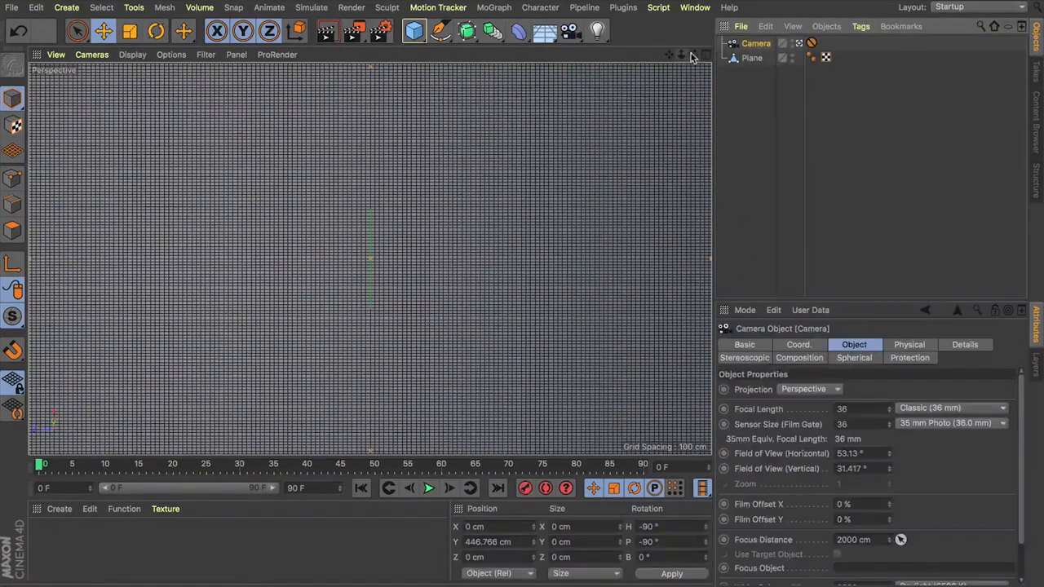
- Create a vertex map on the plane's points with a vertex weight of 0 % in Set mode
{"action": "left_click", "coordinate": [751, 58]}
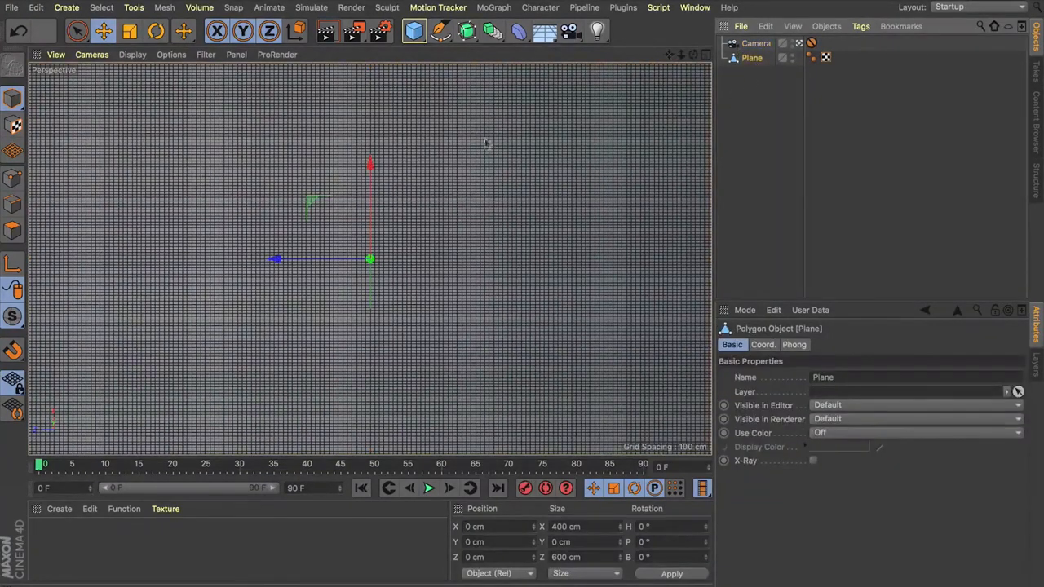
{"action": "left_click", "coordinate": [14, 177]}
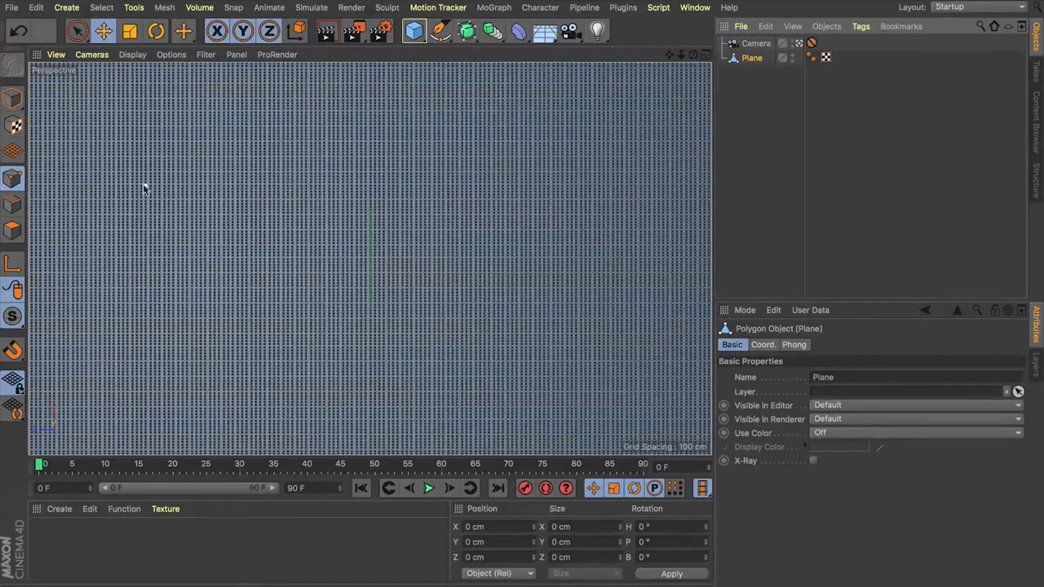
{"action": "left_click", "coordinate": [107, 6]}
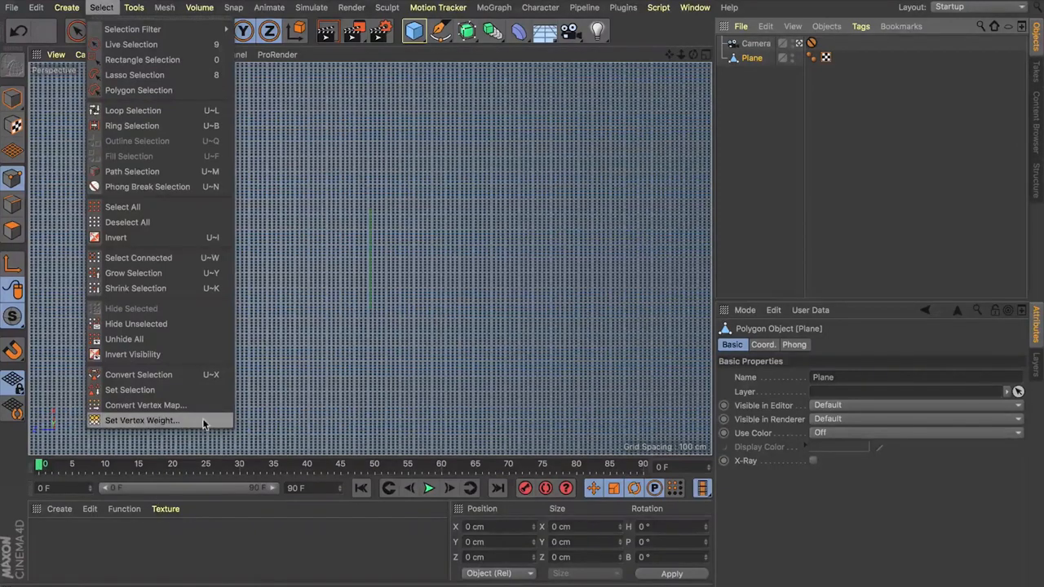
{"action": "left_click", "coordinate": [152, 421]}
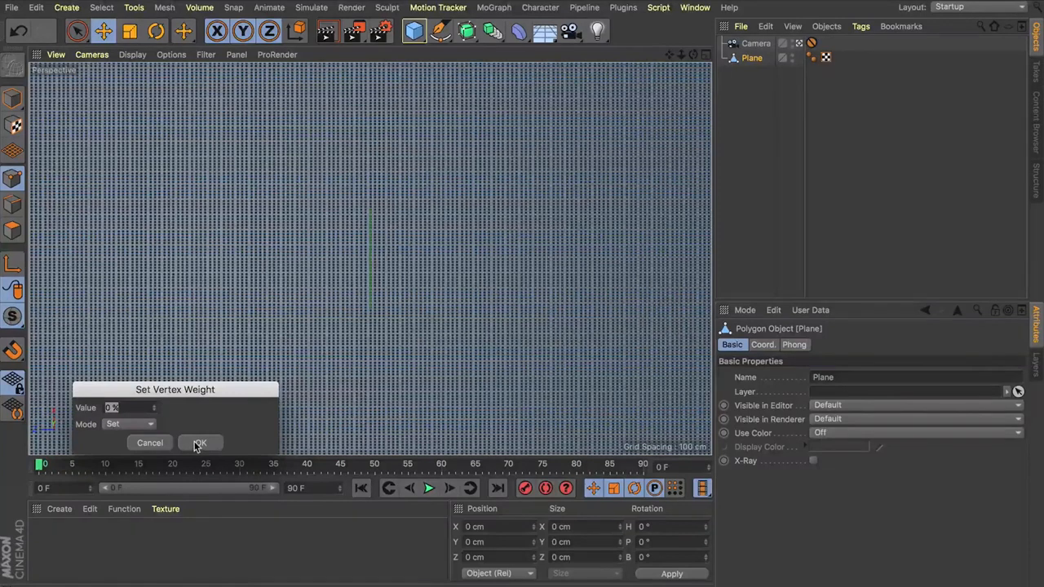
{"action": "left_click", "coordinate": [199, 443]}
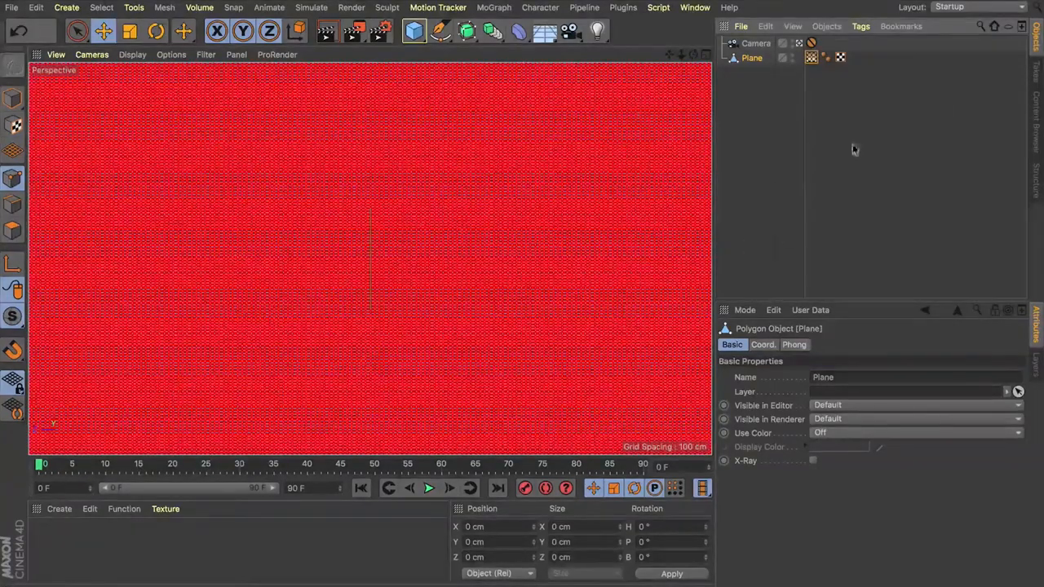
- Enable Use Fields on the plane's vertex map tag and select its Freeze layer
{"action": "left_click", "coordinate": [812, 58]}
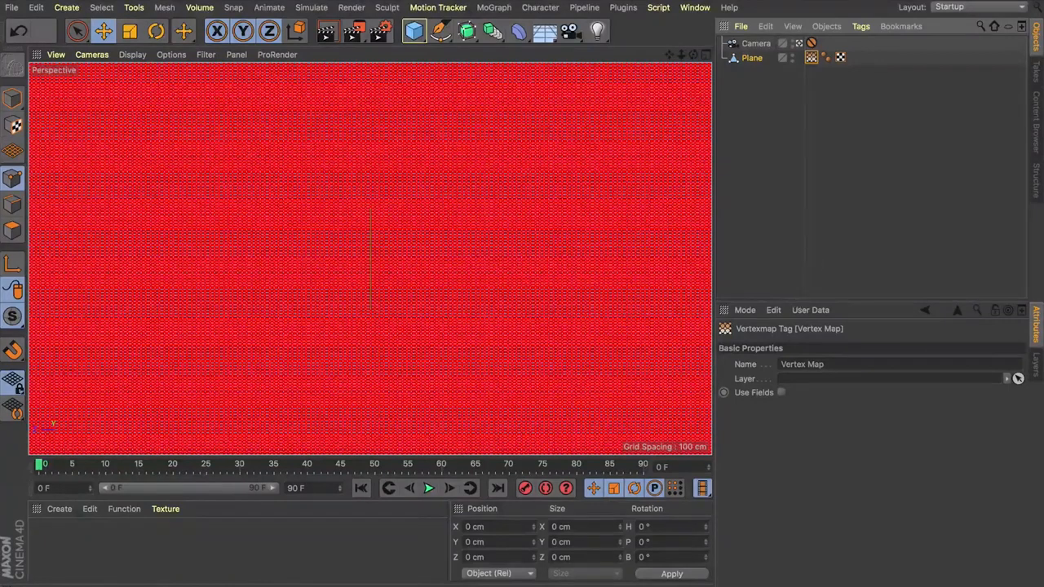
{"action": "left_click", "coordinate": [781, 392]}
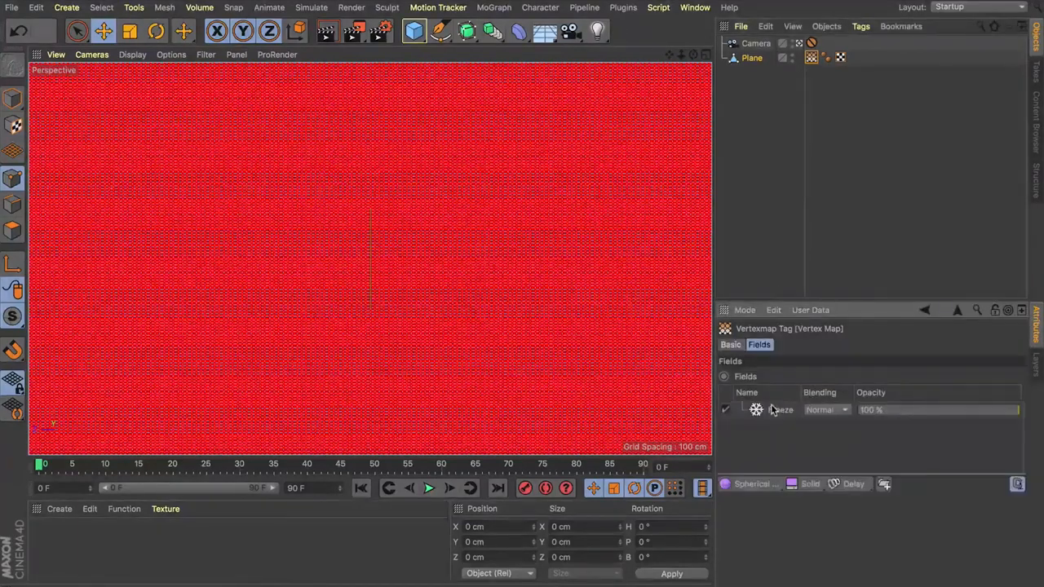
{"action": "left_click", "coordinate": [772, 409]}
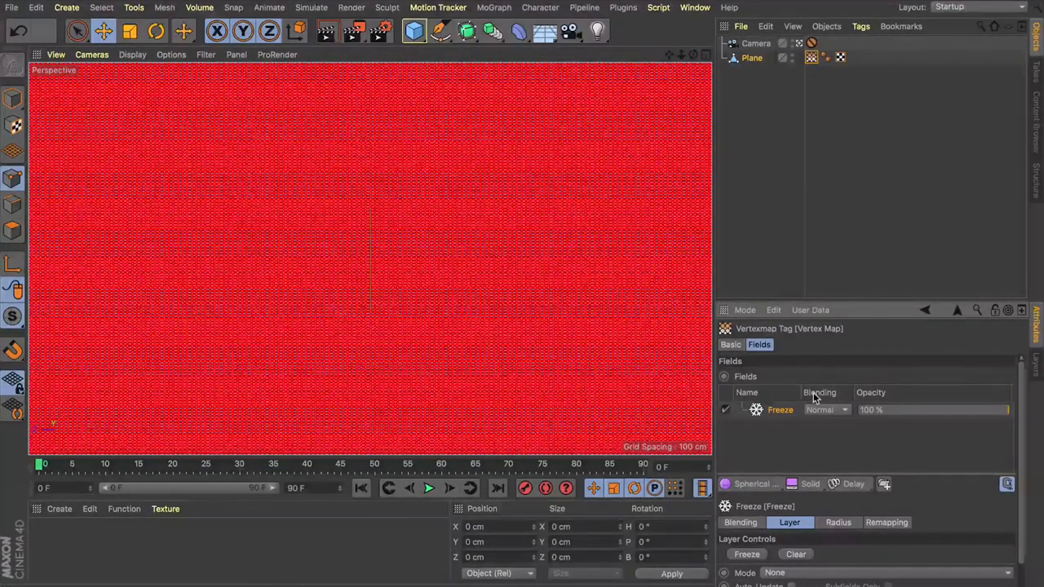
{"action": "left_click", "coordinate": [725, 410]}
{"action": "left_click", "coordinate": [725, 410]}
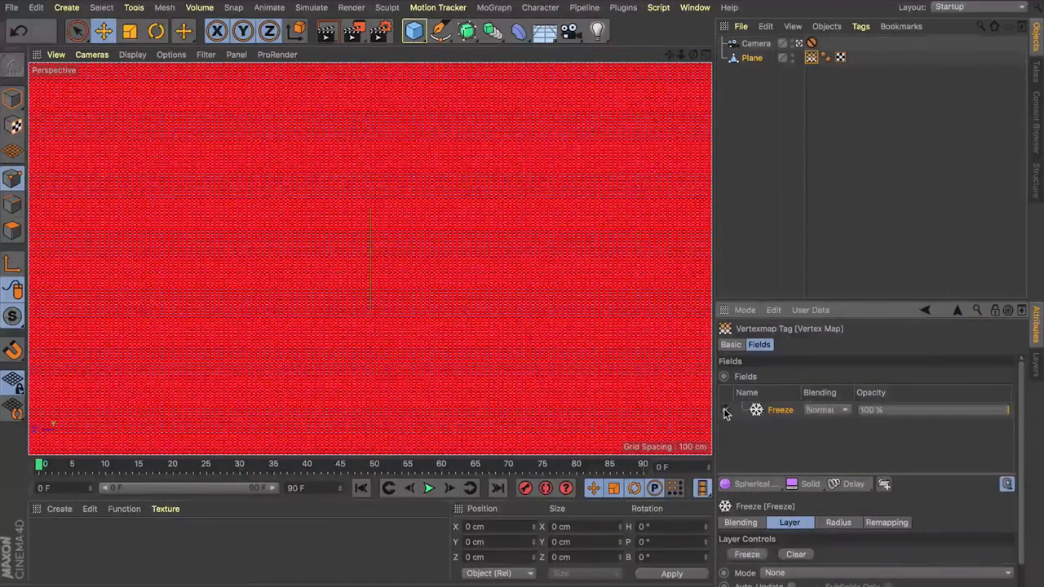
{"action": "left_click", "coordinate": [725, 410]}
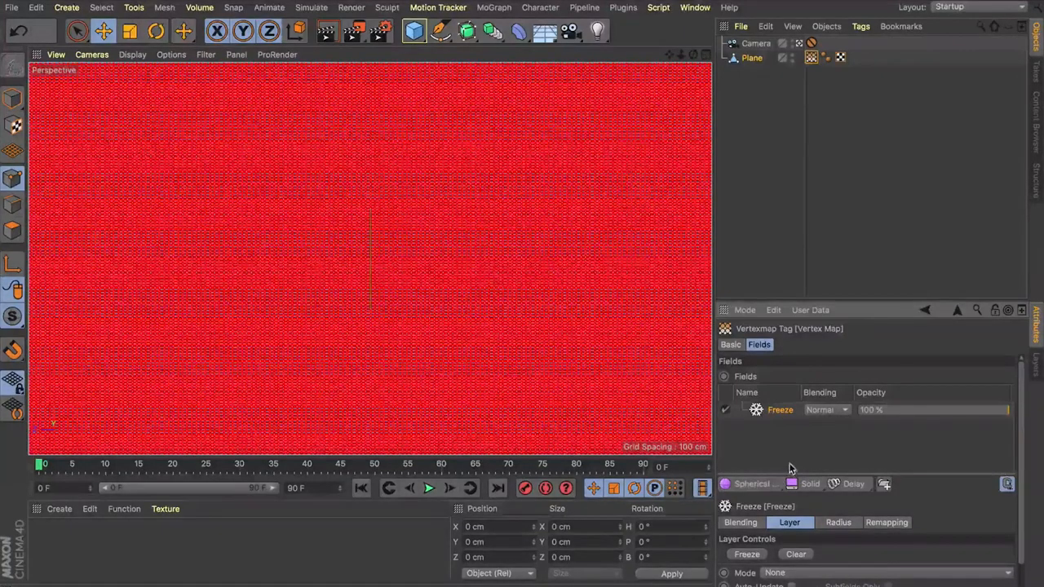
{"action": "left_click", "coordinate": [740, 486]}
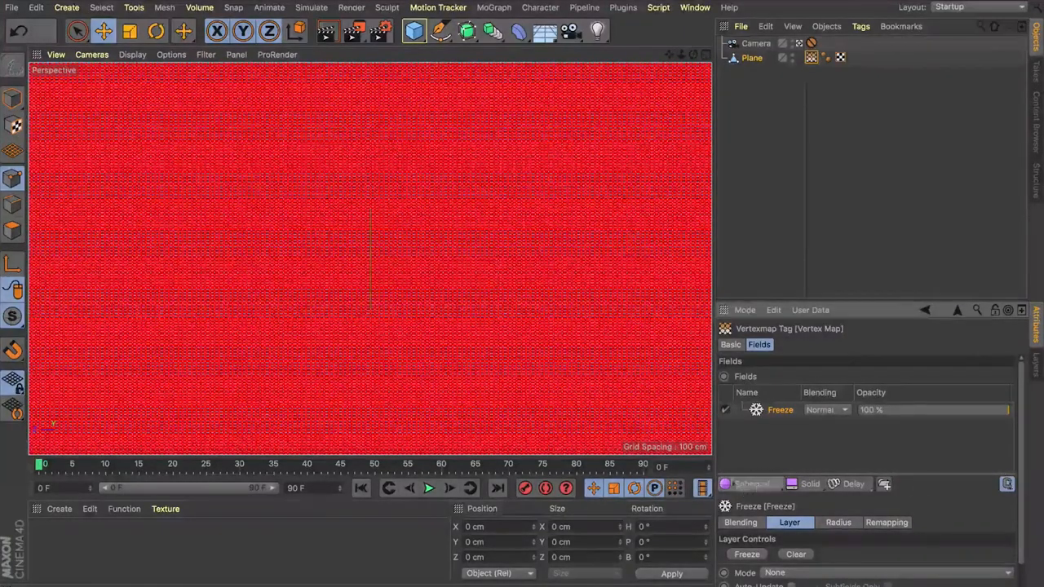
{"action": "left_click", "coordinate": [778, 485]}
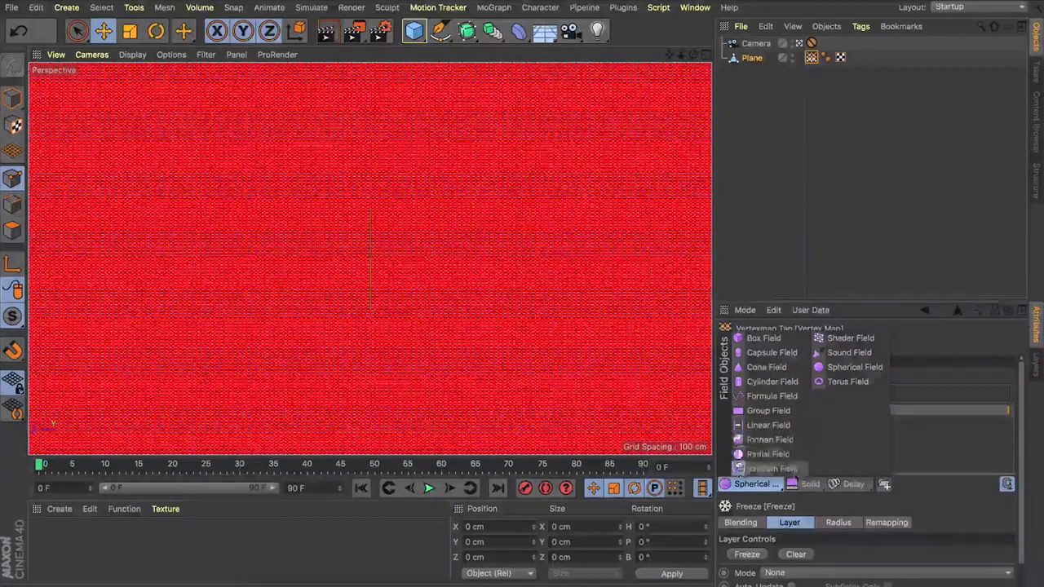
{"action": "mouse_move", "coordinate": [808, 486]}
{"action": "mouse_move", "coordinate": [856, 486]}
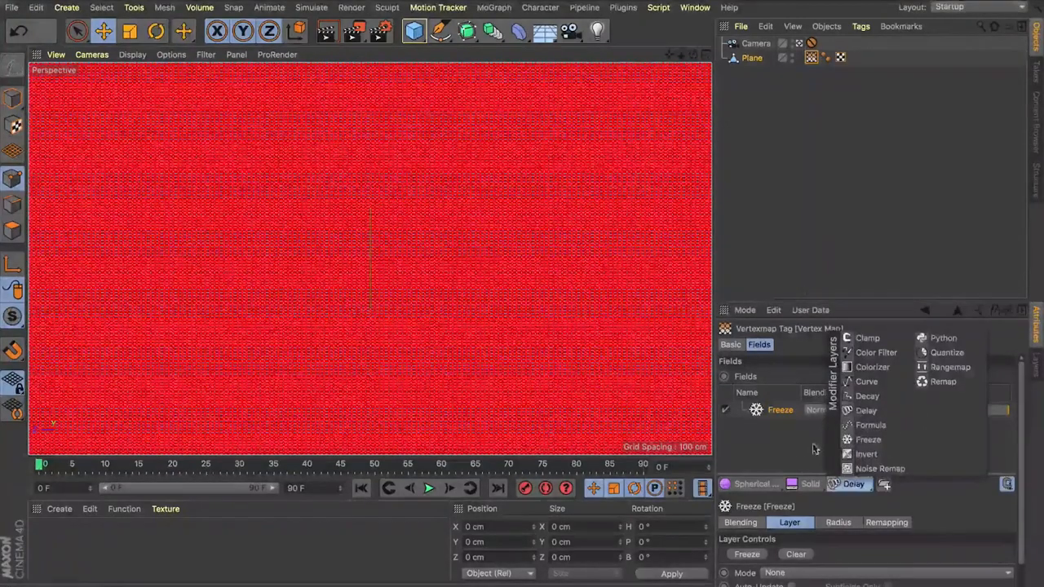
- Add a Spherical Field above the Freeze layer in the plane's vertex map
{"action": "left_click", "coordinate": [762, 482]}
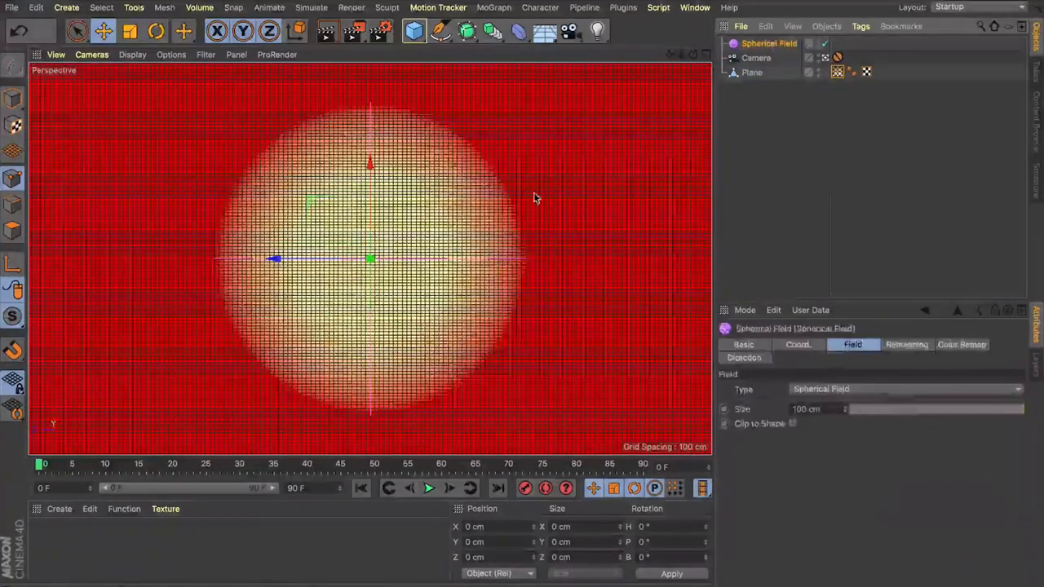
- Try moving the spherical field across the plane and undo the movements
{"action": "left_click_drag", "start_coordinate": [311, 202], "coordinate": [202, 125]}
{"action": "left_click_drag", "start_coordinate": [270, 163], "coordinate": [429, 321]}
{"action": "key", "text": "super+z"}
{"action": "key", "text": "super+z"}
{"action": "key", "text": "super+z"}
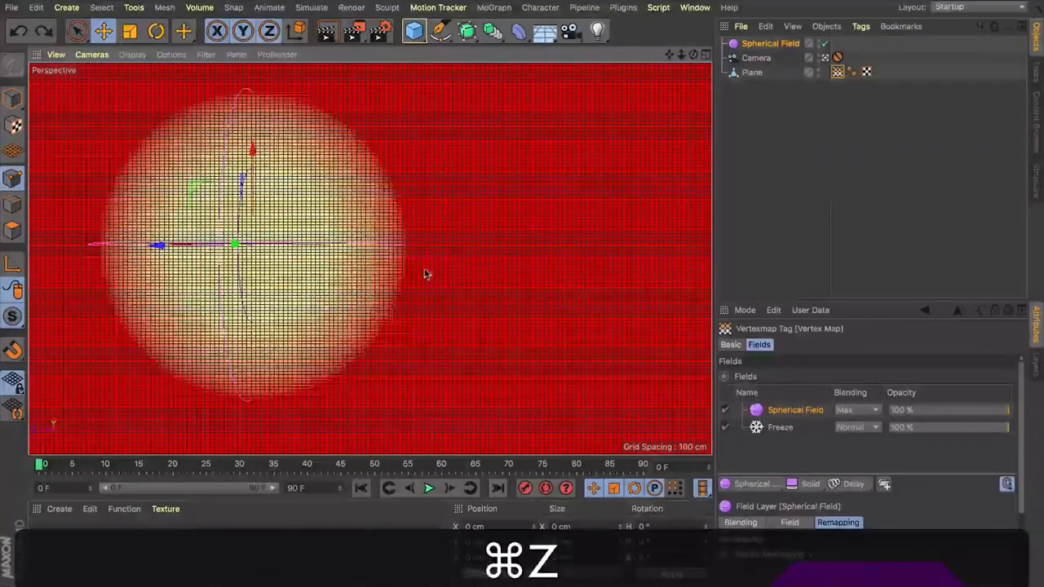
- Set the spherical field's size to 5 cm
{"action": "left_click", "coordinate": [778, 45]}
{"action": "left_click", "coordinate": [836, 72]}
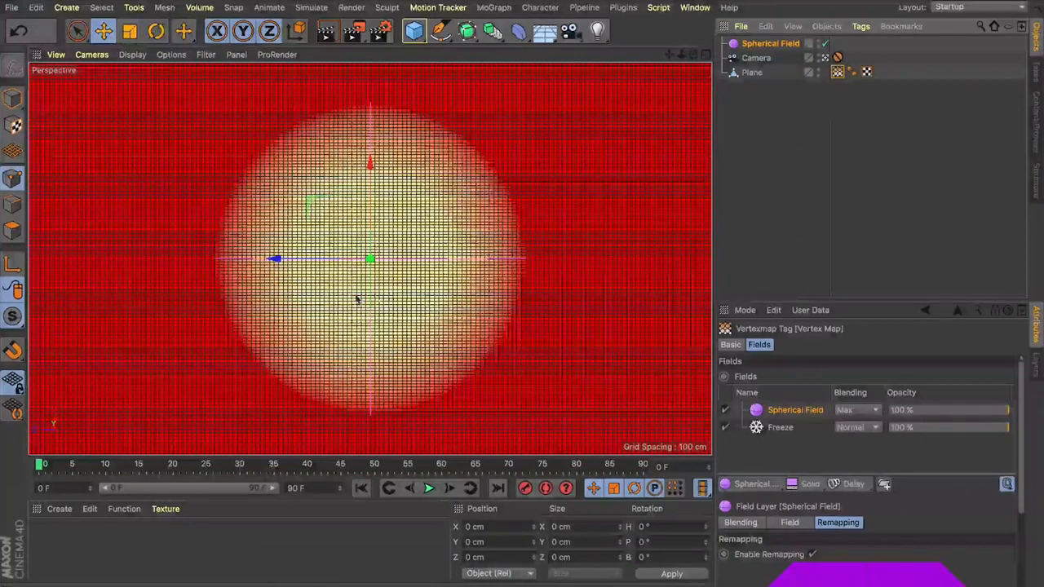
{"action": "left_click", "coordinate": [783, 46]}
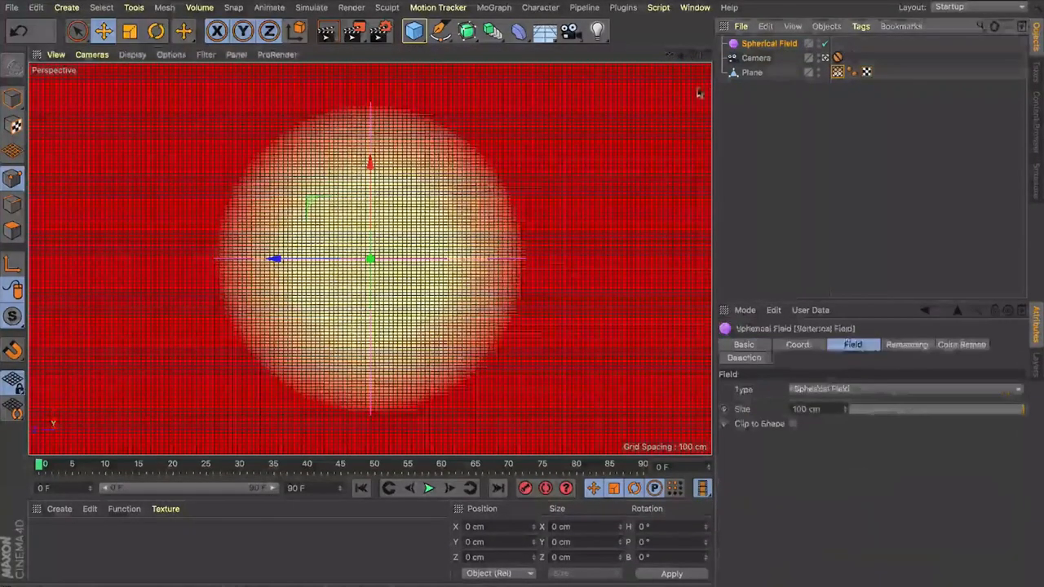
{"action": "left_click_drag", "start_coordinate": [822, 409], "coordinate": [699, 419]}
{"action": "type", "text": "5"}
{"action": "key", "text": "Return"}
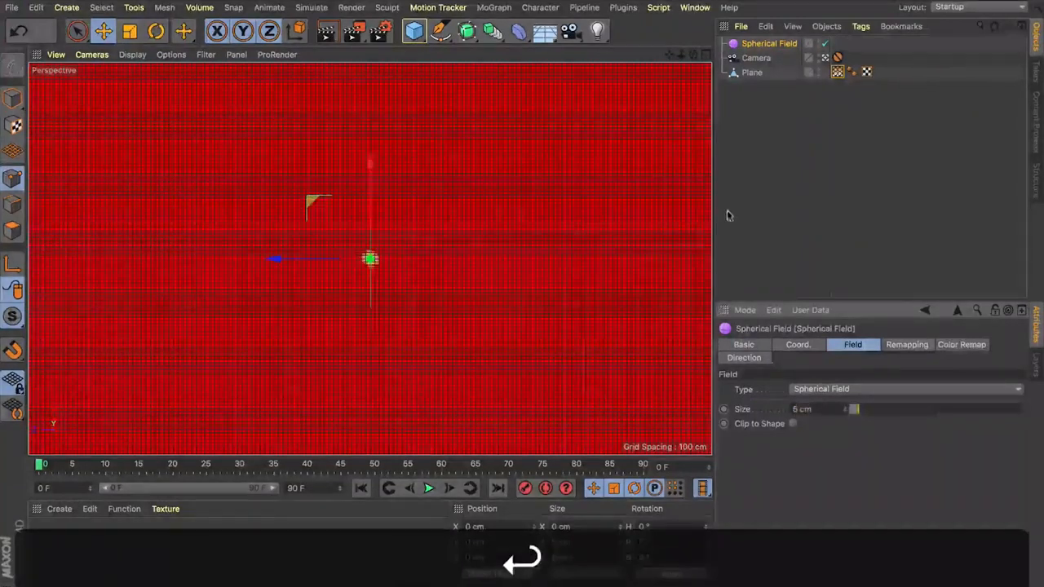
- Try moving the resized spherical field over the plane and undo the move
{"action": "left_click", "coordinate": [728, 254]}
{"action": "left_click", "coordinate": [837, 72]}
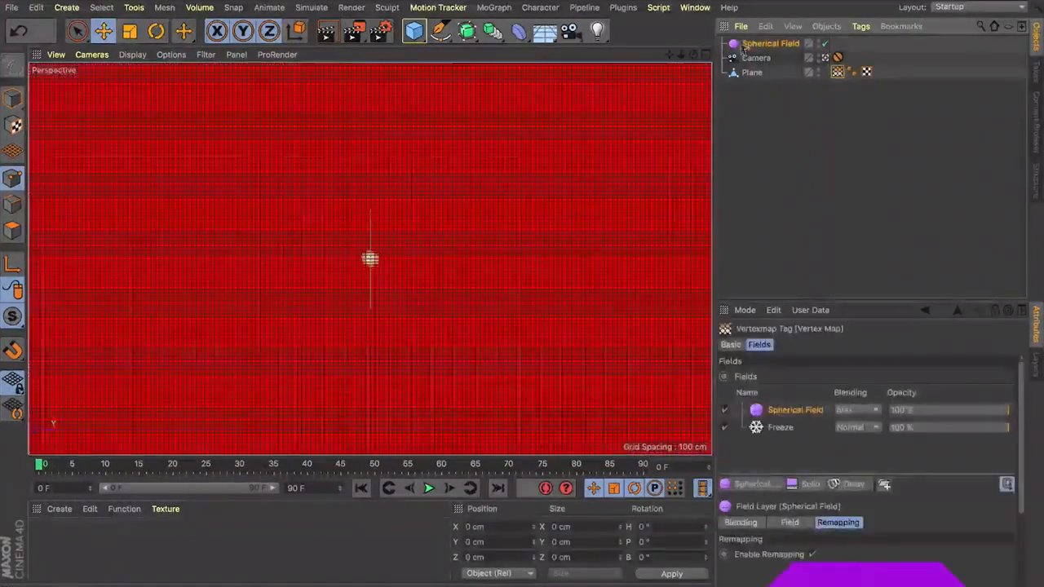
{"action": "left_click", "coordinate": [766, 43]}
{"action": "left_click_drag", "start_coordinate": [309, 196], "coordinate": [322, 215]}
{"action": "key", "text": "super+z"}
{"action": "key", "text": "super+z"}
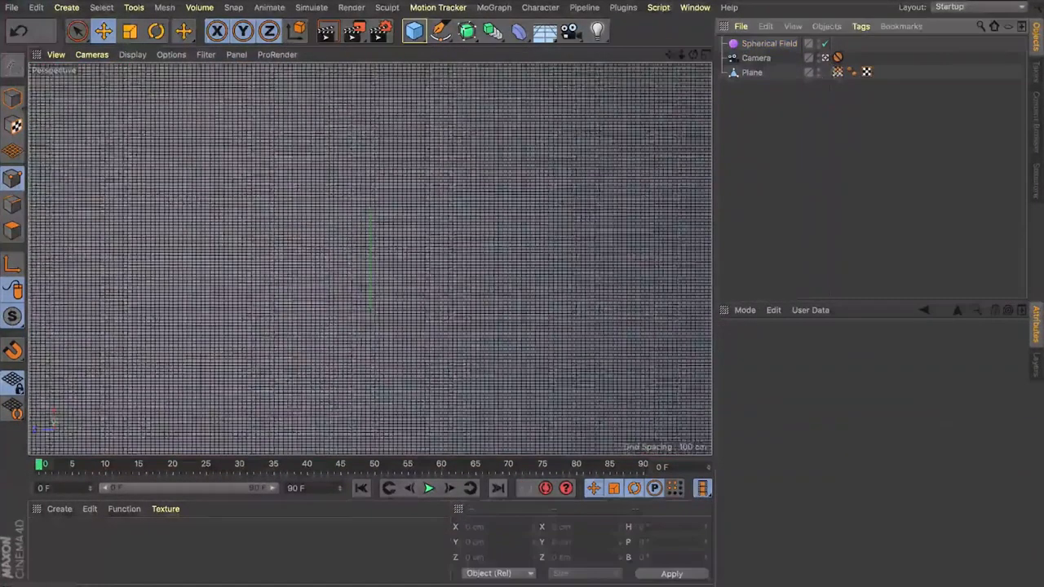
{"action": "key", "text": "super+z"}
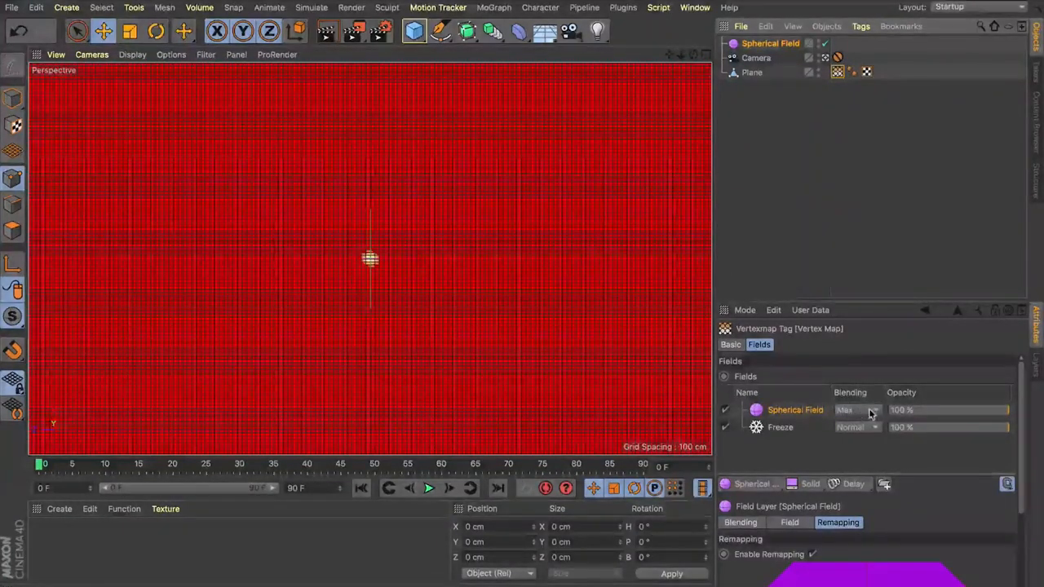
- Set the Spherical Field layer's blending to Add in the vertex map's field list
{"action": "left_click", "coordinate": [783, 431]}
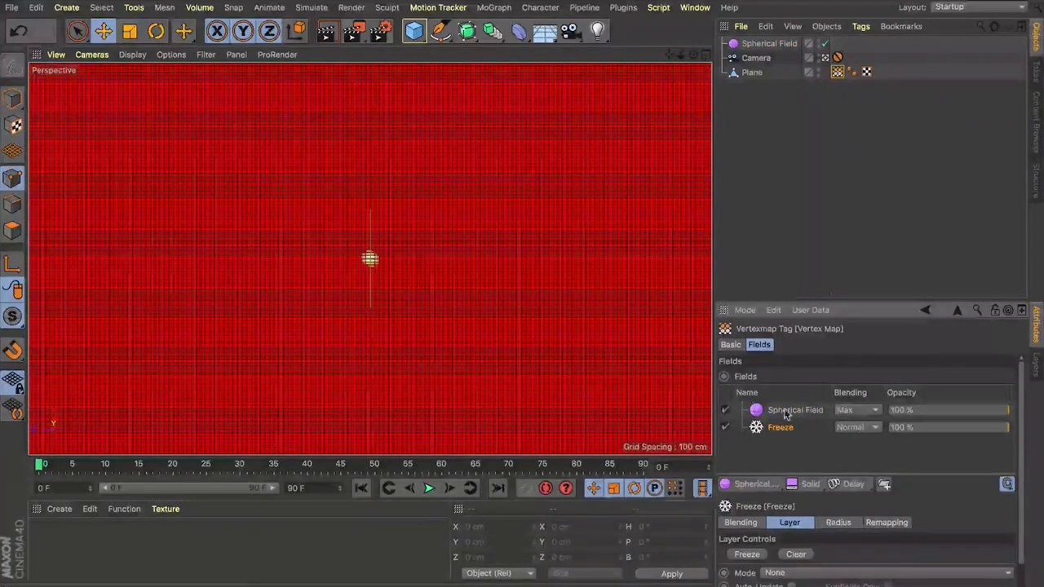
{"action": "left_click", "coordinate": [844, 410]}
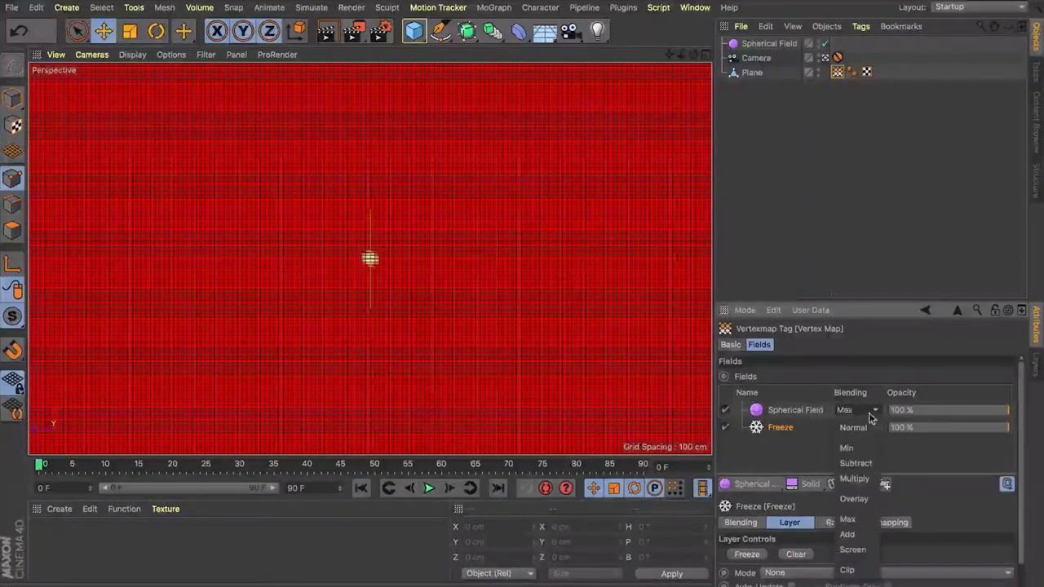
{"action": "left_click", "coordinate": [845, 535]}
- Move the spherical field to about X 6 cm, Z 10.7 cm, test another move during playback, undo it and return to frame 0
{"action": "left_click", "coordinate": [784, 410]}
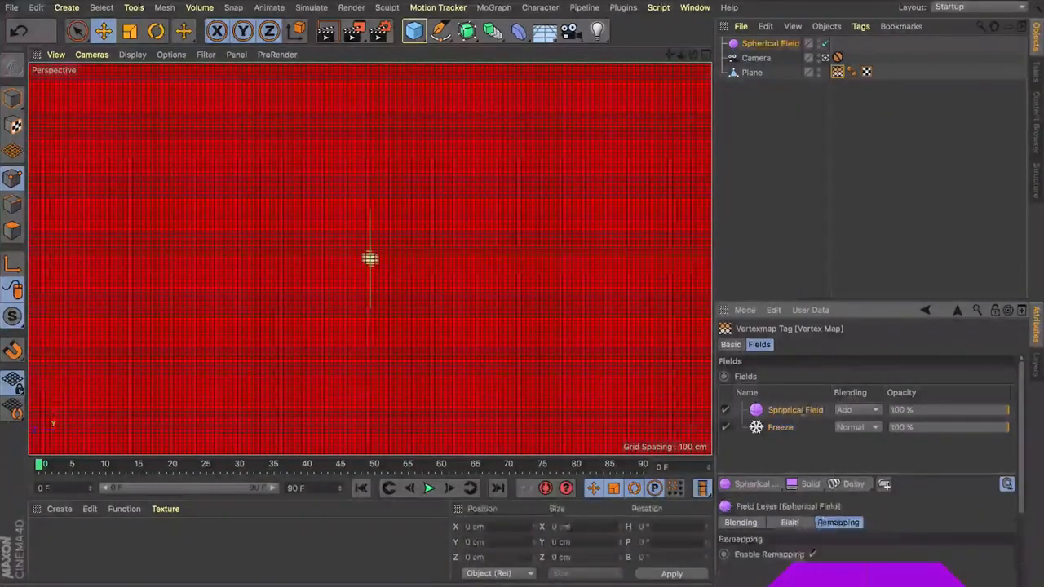
{"action": "left_click", "coordinate": [743, 43]}
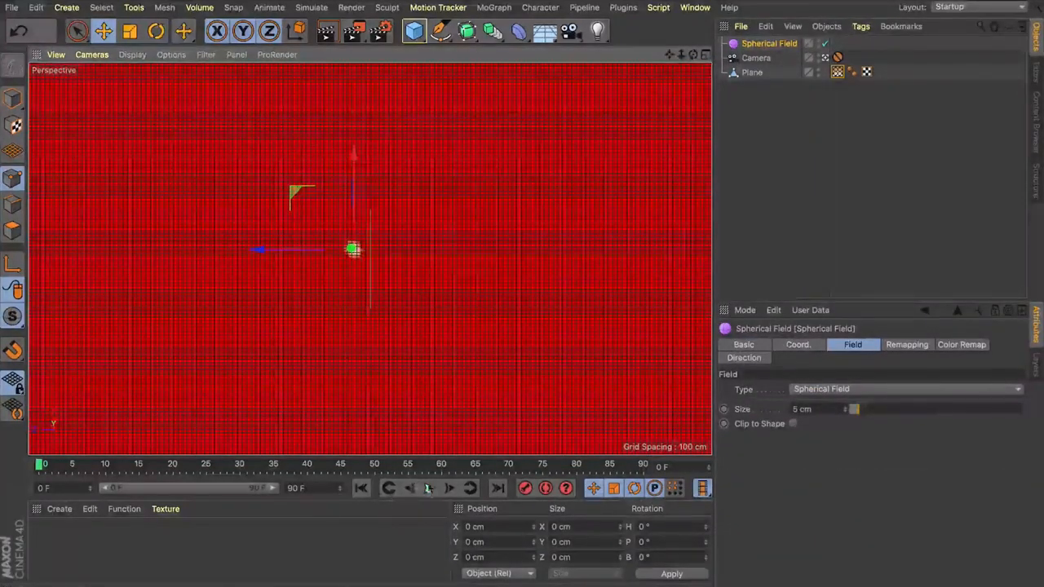
{"action": "left_click", "coordinate": [429, 487]}
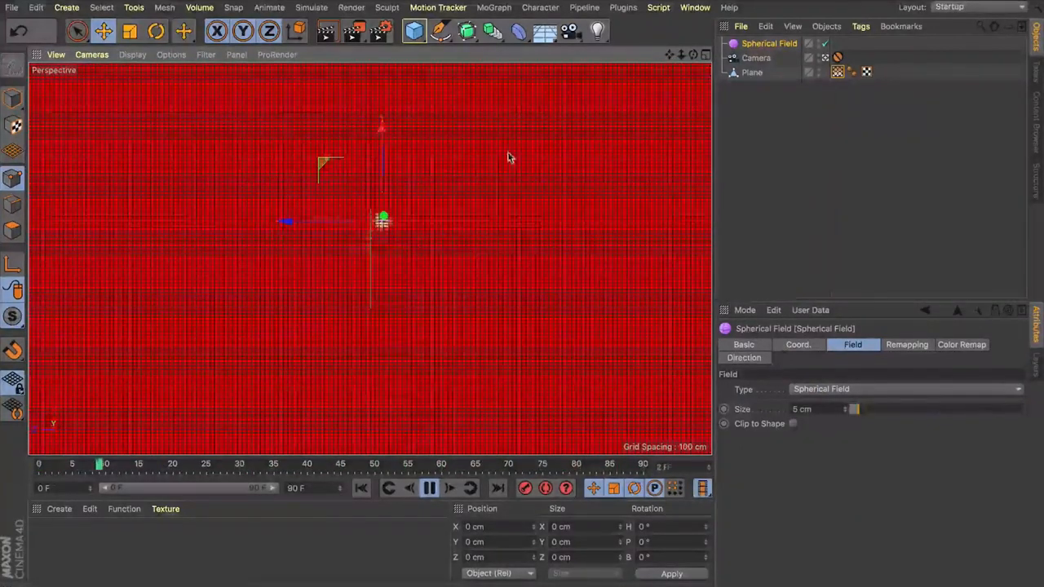
{"action": "key", "text": "super+z"}
{"action": "left_click", "coordinate": [427, 489]}
{"action": "left_click", "coordinate": [361, 488]}
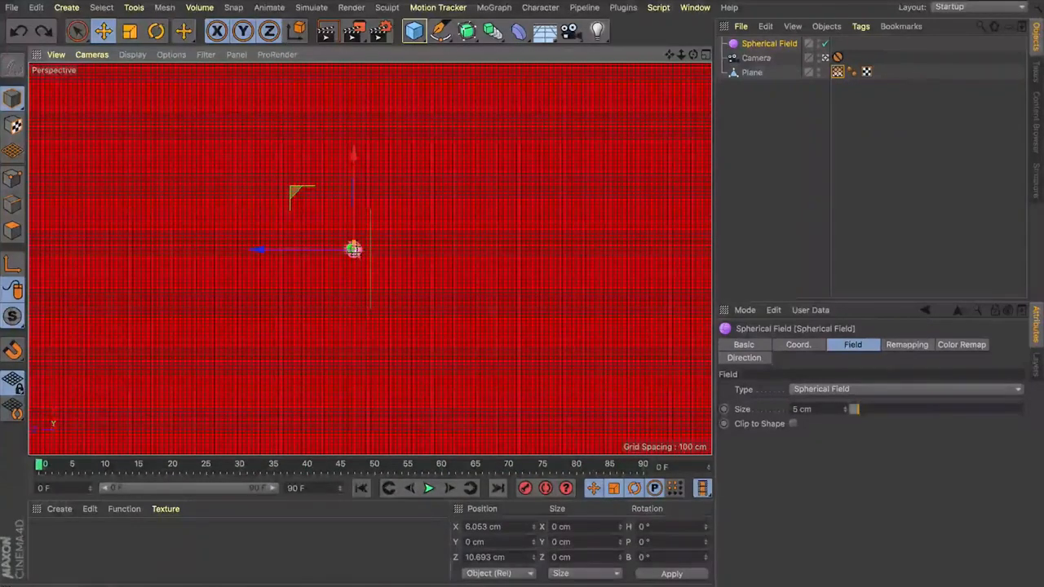
- Set the Freeze layer's mode to Average and enable Auto-Update in the vertex map
{"action": "left_click", "coordinate": [837, 72]}
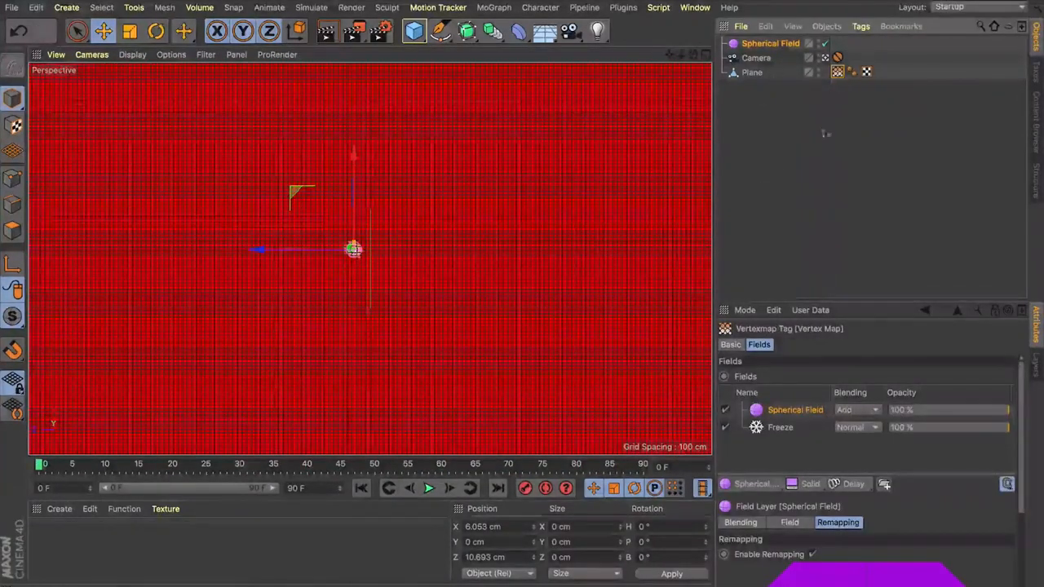
{"action": "left_click", "coordinate": [780, 428]}
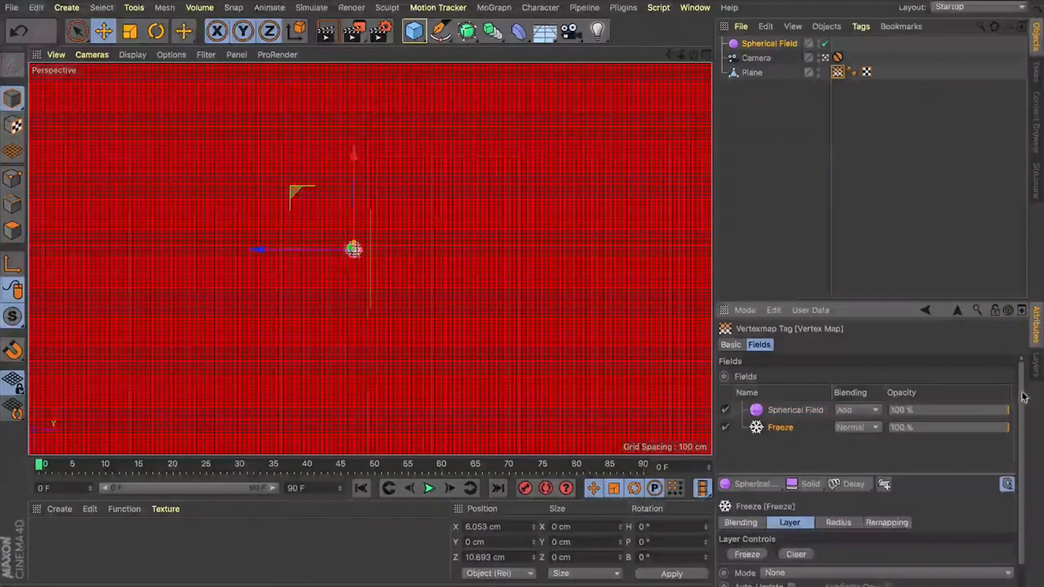
{"action": "left_click_drag", "start_coordinate": [1022, 399], "coordinate": [1040, 438]}
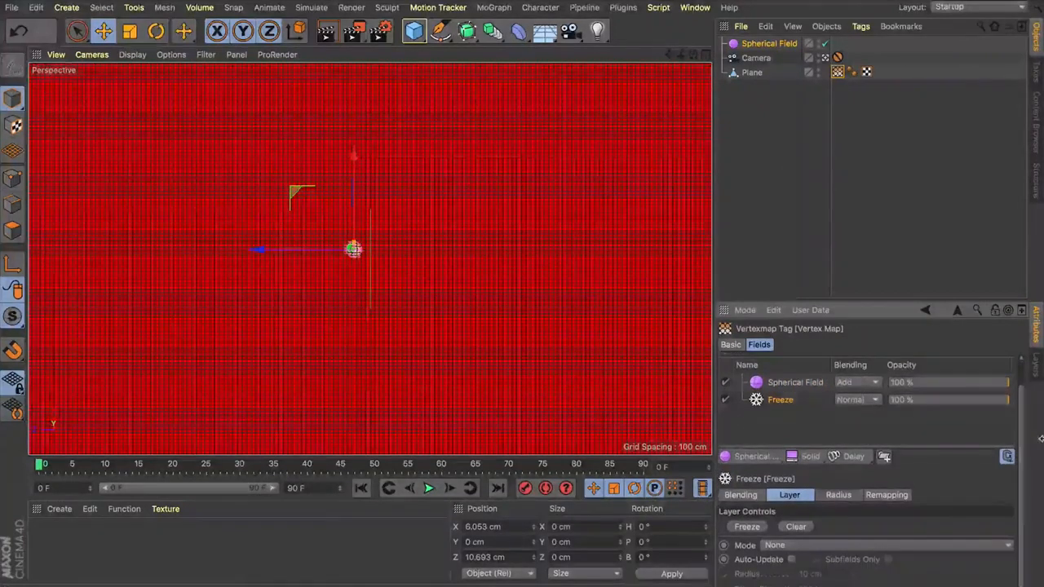
{"action": "left_click", "coordinate": [774, 545]}
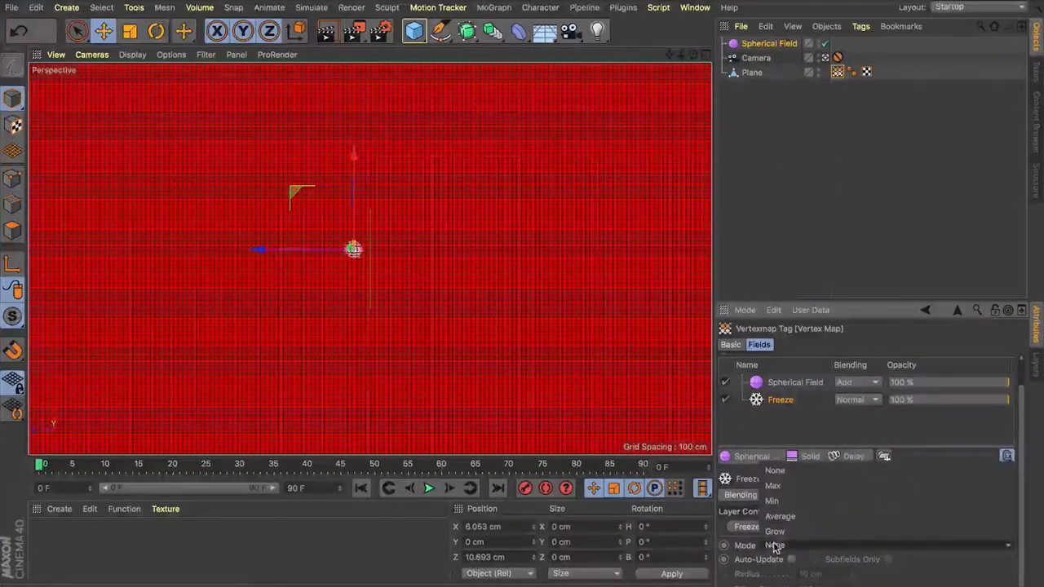
{"action": "left_click", "coordinate": [780, 516]}
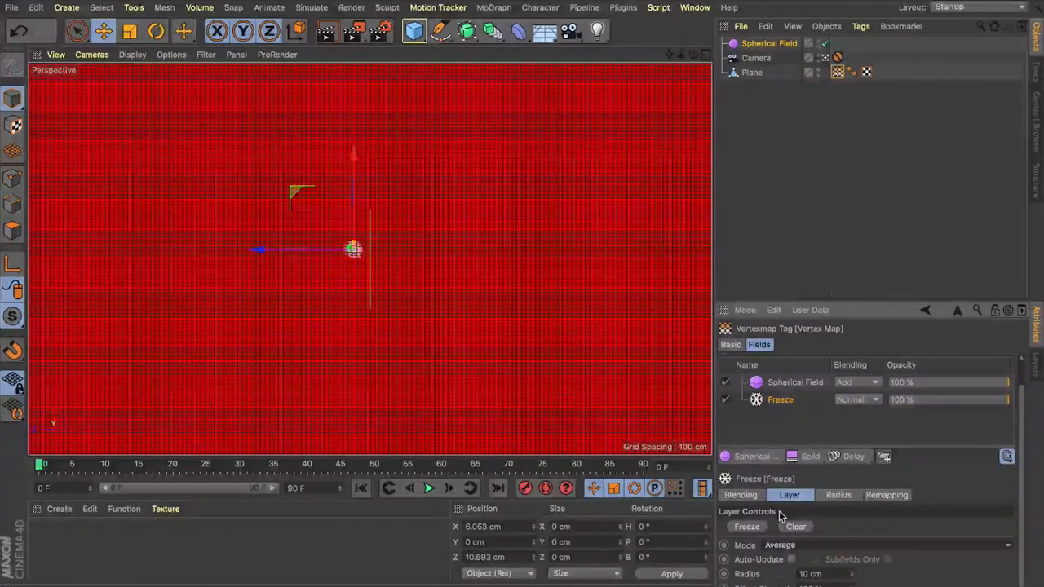
{"action": "left_click", "coordinate": [791, 559]}
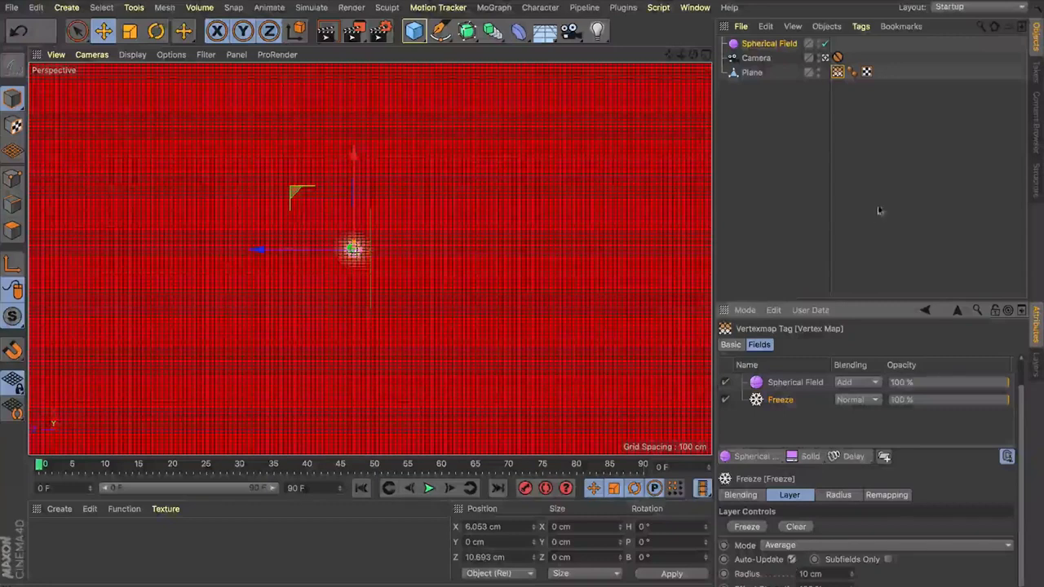
- Play the animation while moving the spherical field around the plane to examine the spread, undo the movement and stop playback
{"action": "left_click", "coordinate": [762, 43]}
{"action": "left_click", "coordinate": [429, 487]}
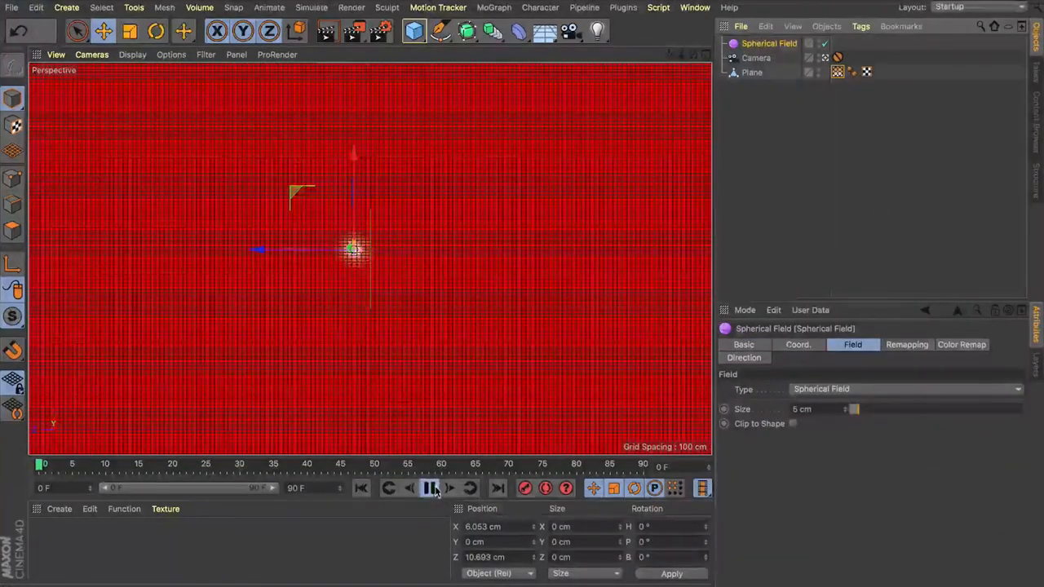
{"action": "left_click_drag", "start_coordinate": [269, 190], "coordinate": [430, 183]}
{"action": "left_click_drag", "start_coordinate": [491, 236], "coordinate": [414, 165]}
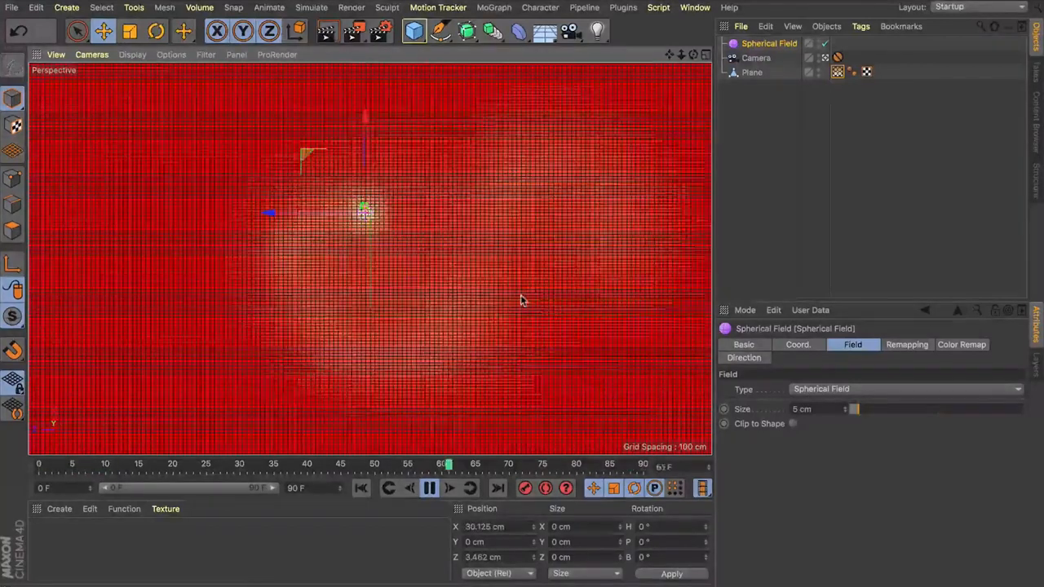
{"action": "key", "text": "super+z"}
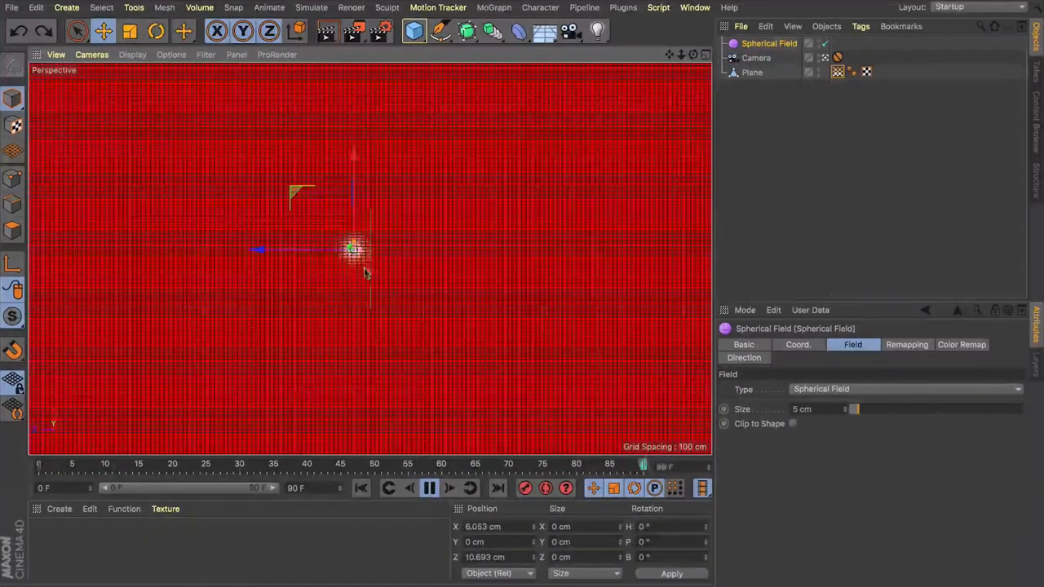
{"action": "left_click", "coordinate": [361, 487]}
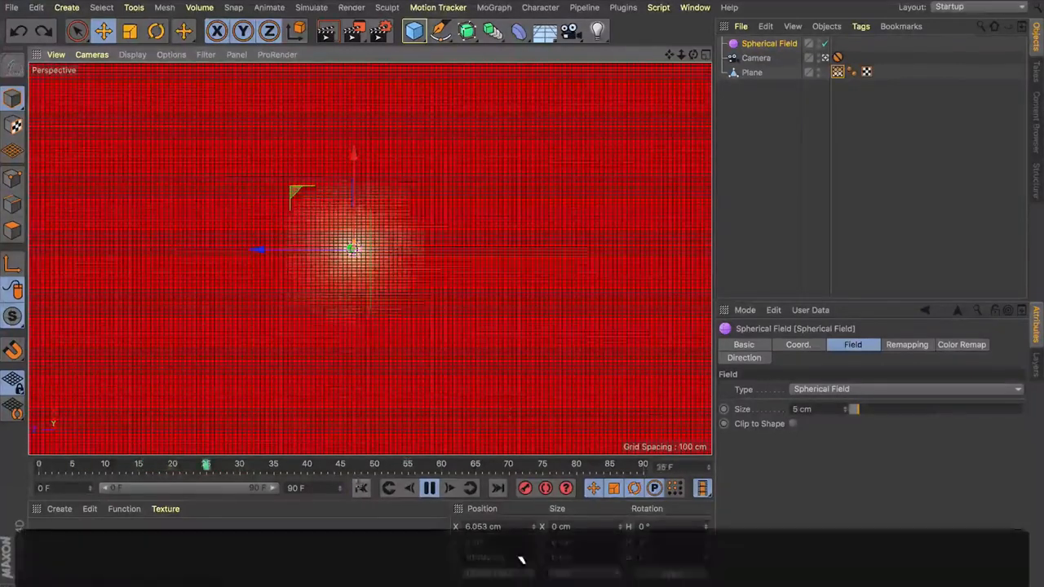
{"action": "left_click", "coordinate": [429, 488]}
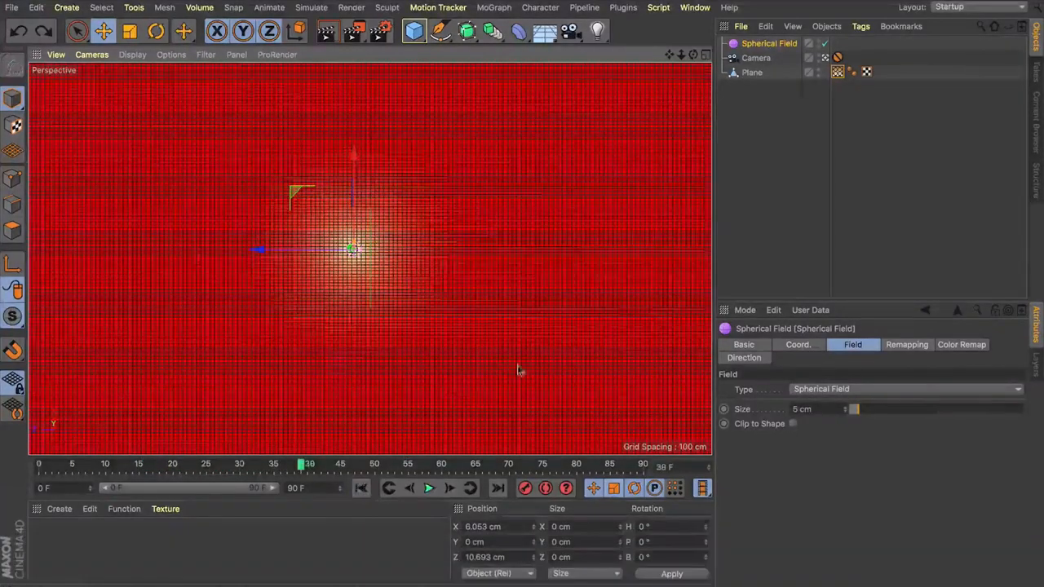
- Set the Freeze layer's radius to 4 cm in the plane's vertex map tag
{"action": "left_click", "coordinate": [838, 72]}
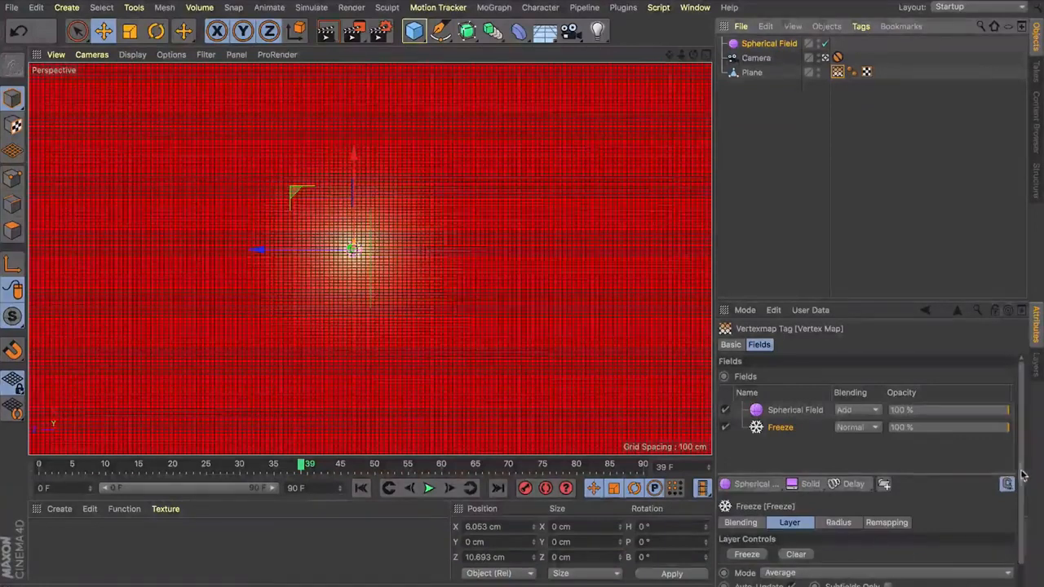
{"action": "scroll", "coordinate": [1024, 481], "scroll_direction": "down", "scroll_amount": 1}
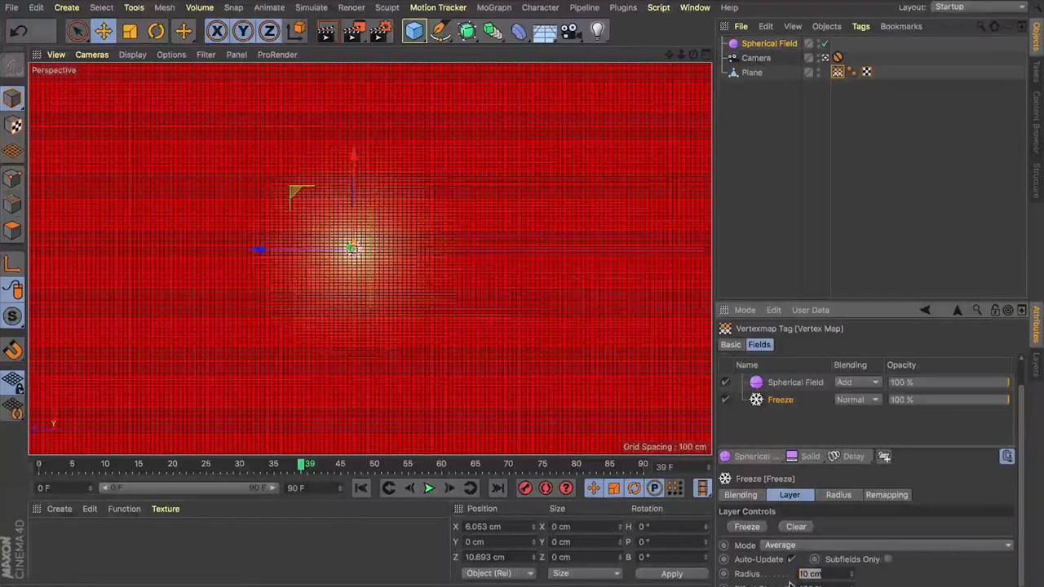
{"action": "type", "text": "4"}
{"action": "key", "text": "Return"}
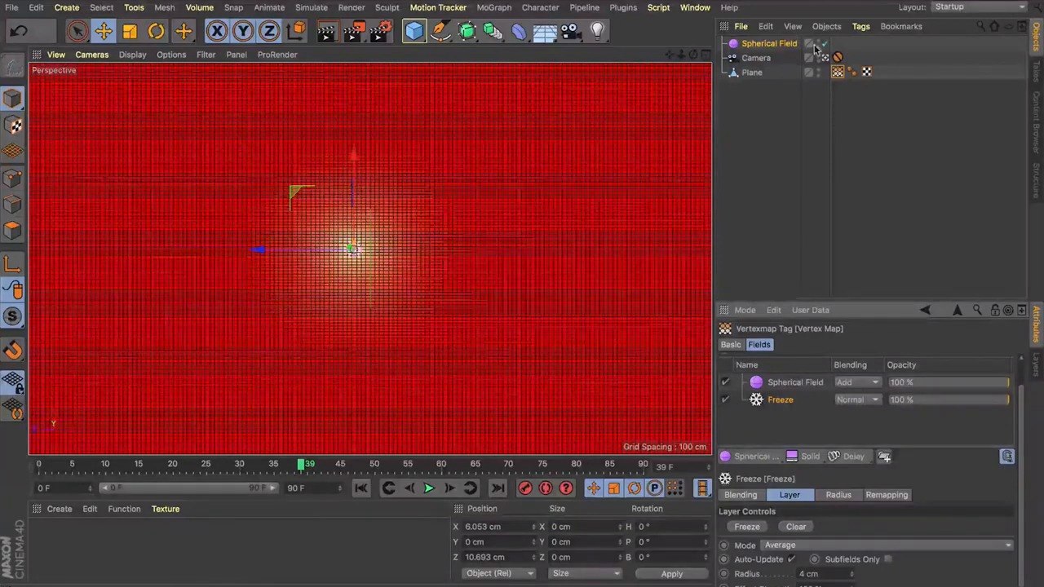
- Replay from frame 0 while moving the spherical field to check the smaller freeze radius, undo the move and return to frame 0
{"action": "left_click", "coordinate": [362, 488]}
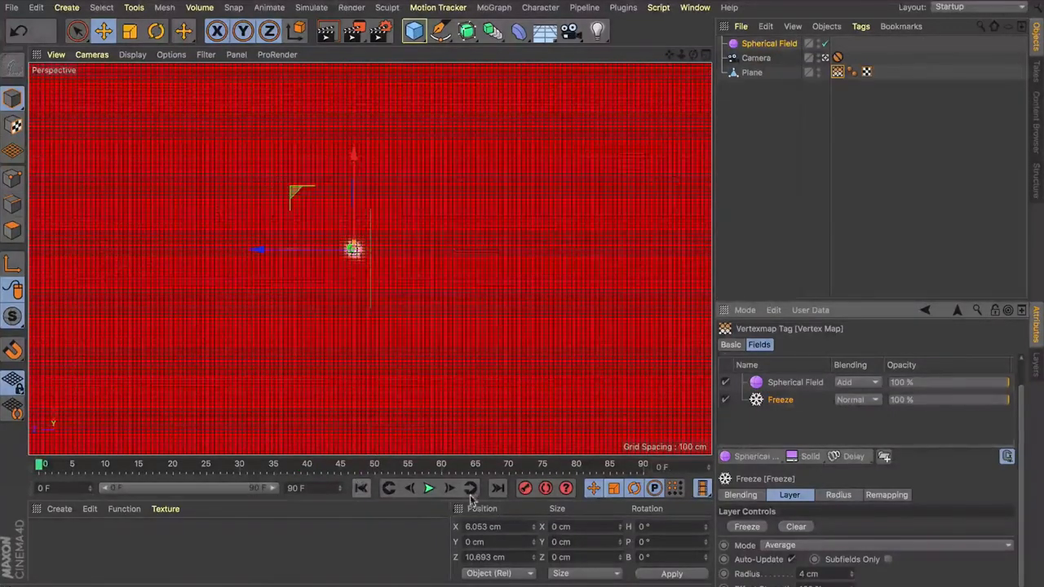
{"action": "left_click", "coordinate": [429, 488]}
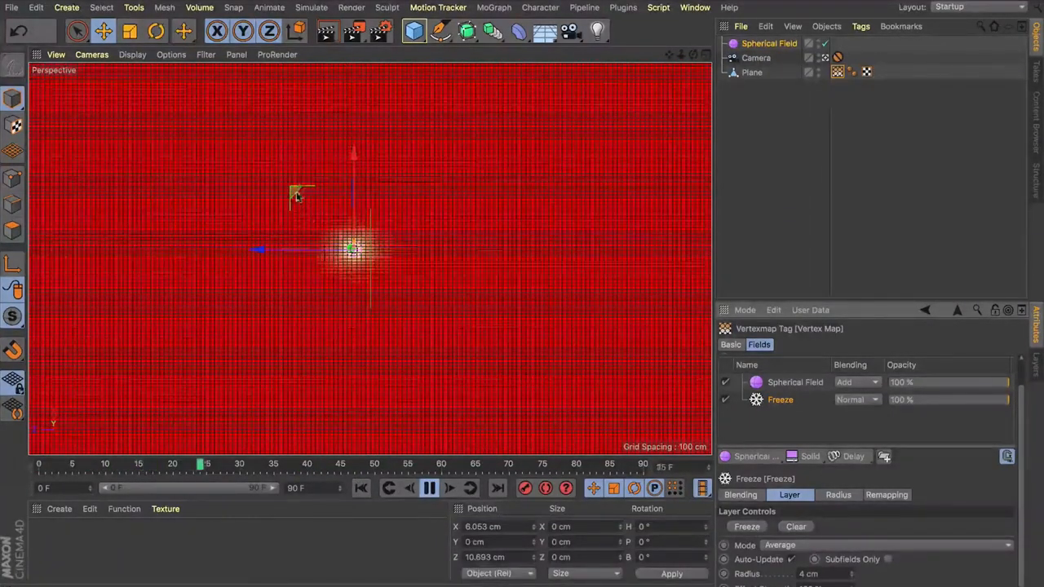
{"action": "left_click_drag", "start_coordinate": [259, 178], "coordinate": [204, 159]}
{"action": "key", "text": "super+z"}
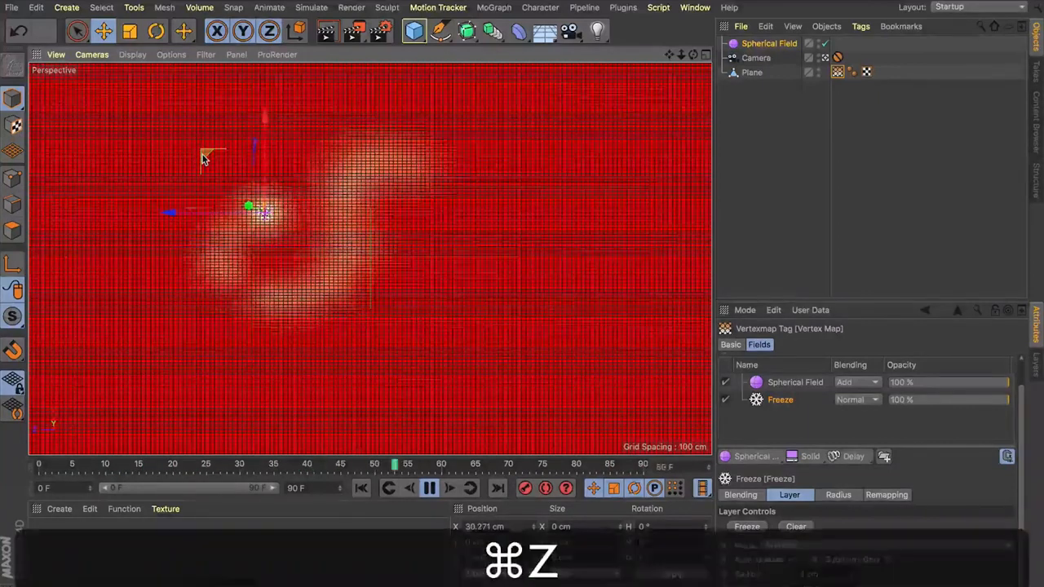
{"action": "left_click", "coordinate": [428, 487]}
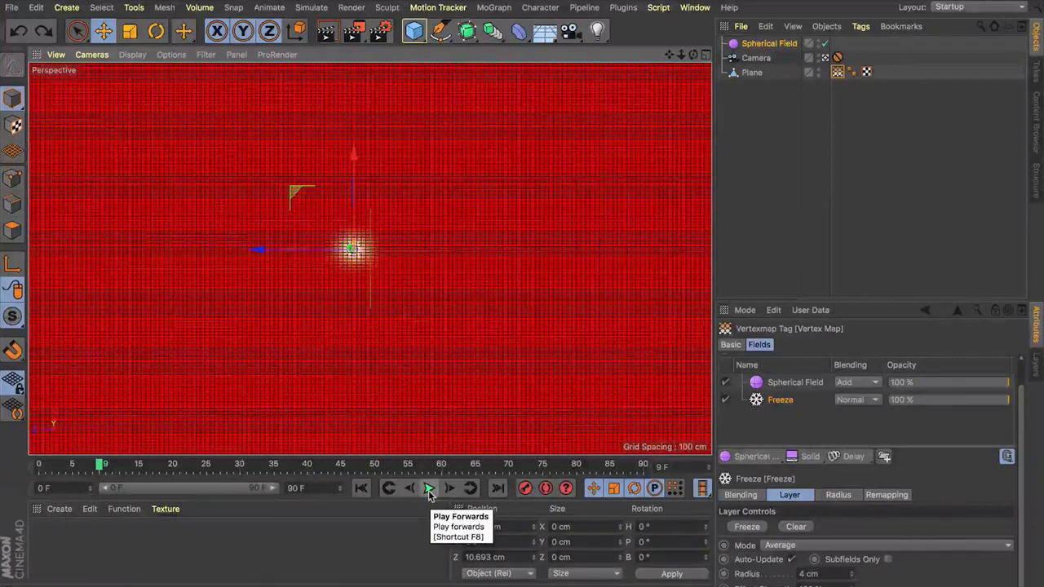
{"action": "left_click", "coordinate": [360, 488]}
- Paste the copied ampersand spline into the scene above the Spherical Field
{"action": "left_click", "coordinate": [807, 199]}
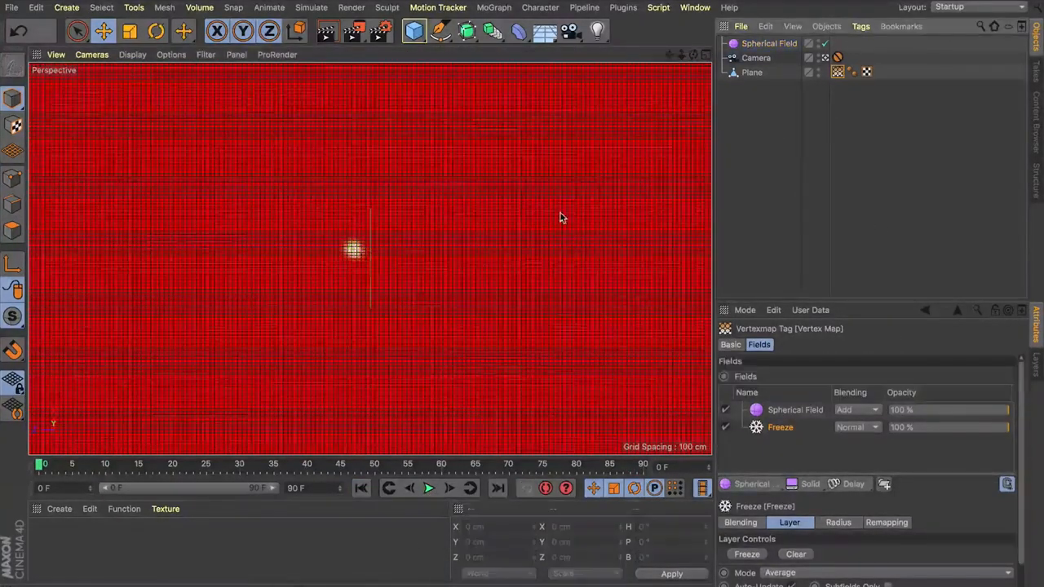
{"action": "left_click", "coordinate": [769, 43]}
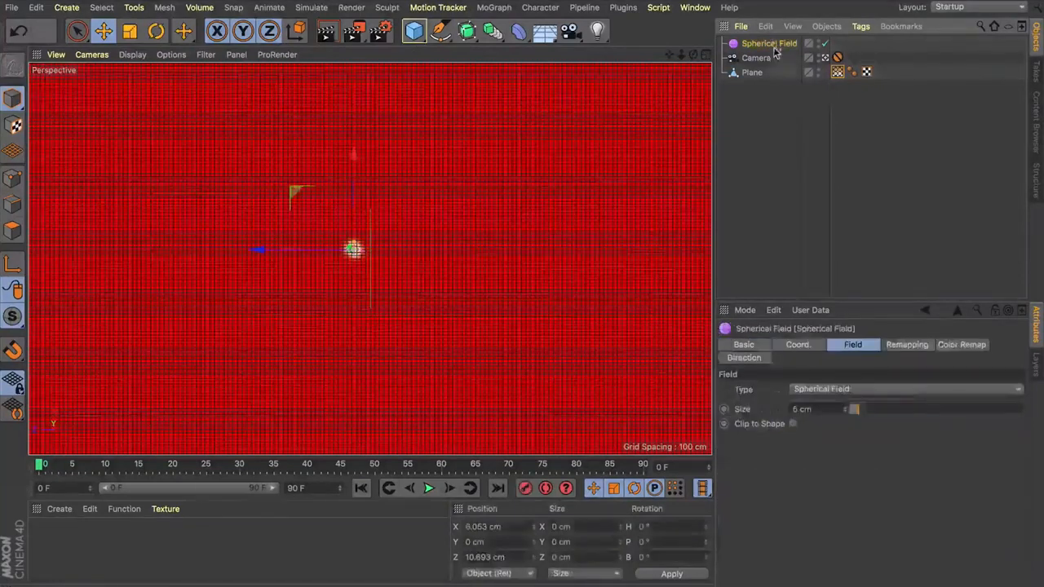
{"action": "key", "text": "super+v"}
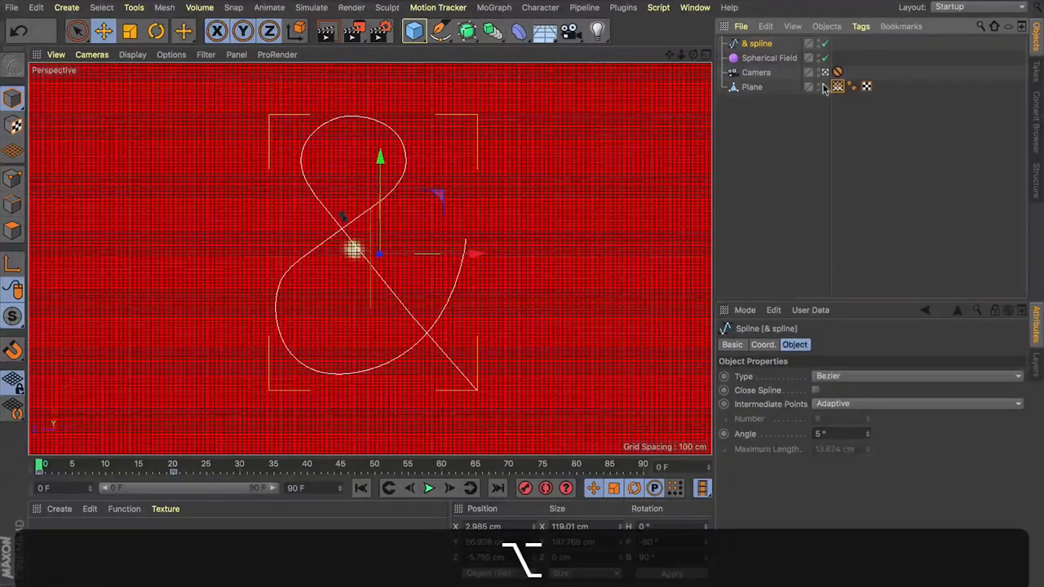
- Hide the plane to view the ampersand spline on its own, browse the spline primitives, and show the plane again
{"action": "double_click", "coordinate": [818, 87], "text": "alt"}
{"action": "left_click", "coordinate": [795, 149]}
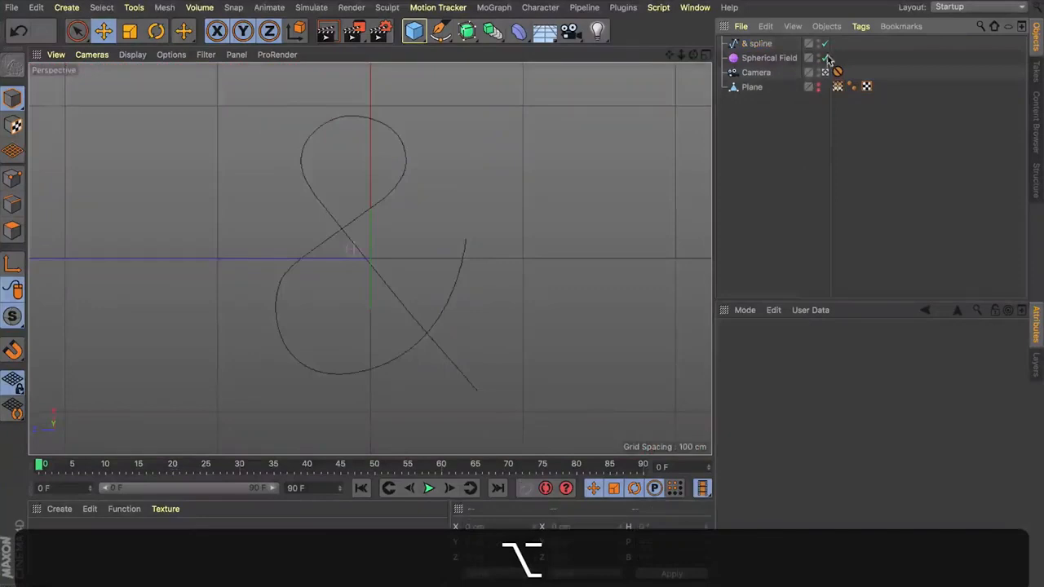
{"action": "left_click", "coordinate": [758, 47]}
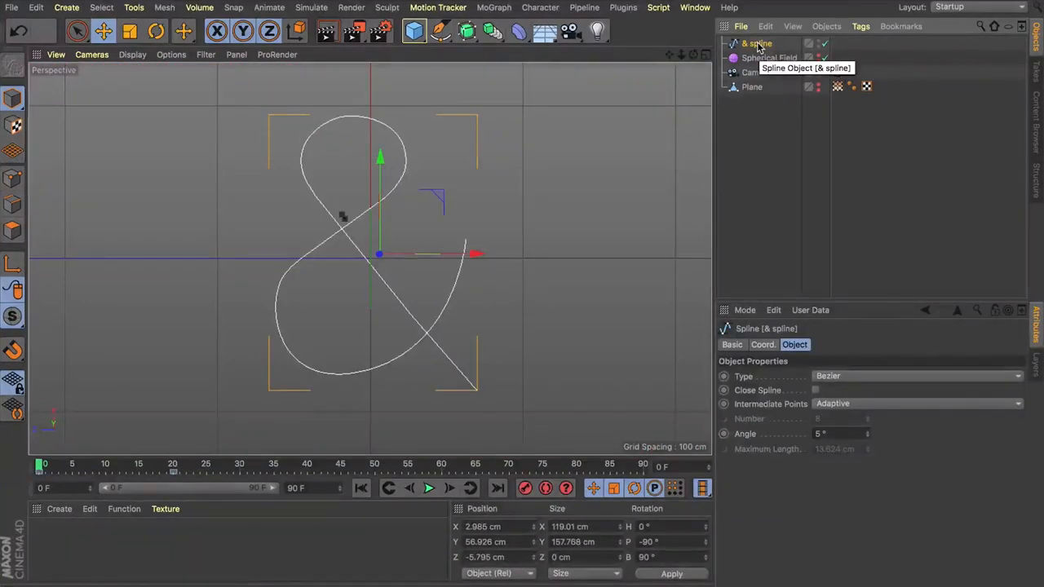
{"action": "left_click", "coordinate": [440, 31]}
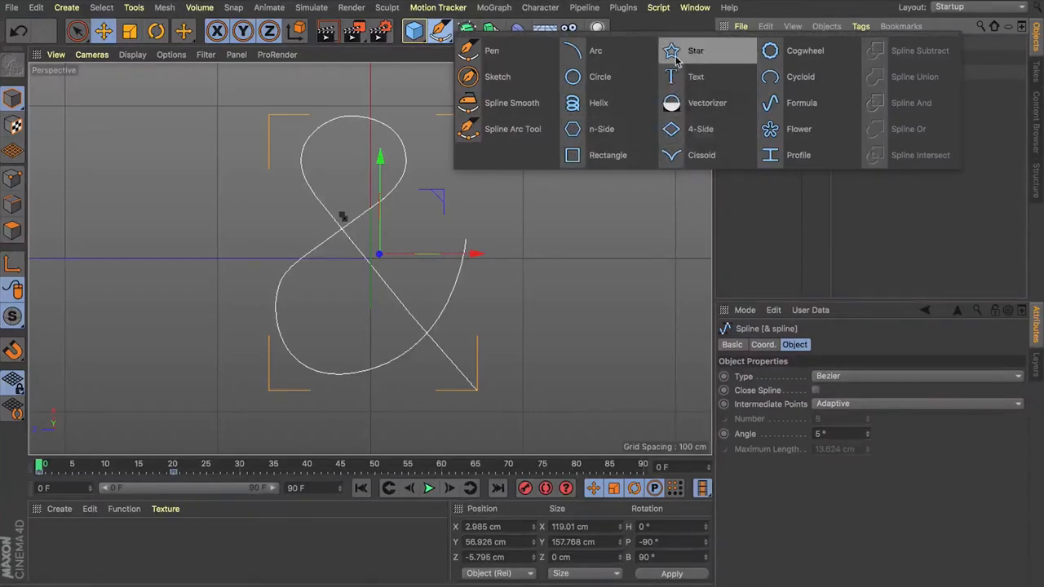
{"action": "left_click", "coordinate": [819, 87], "text": "alt"}
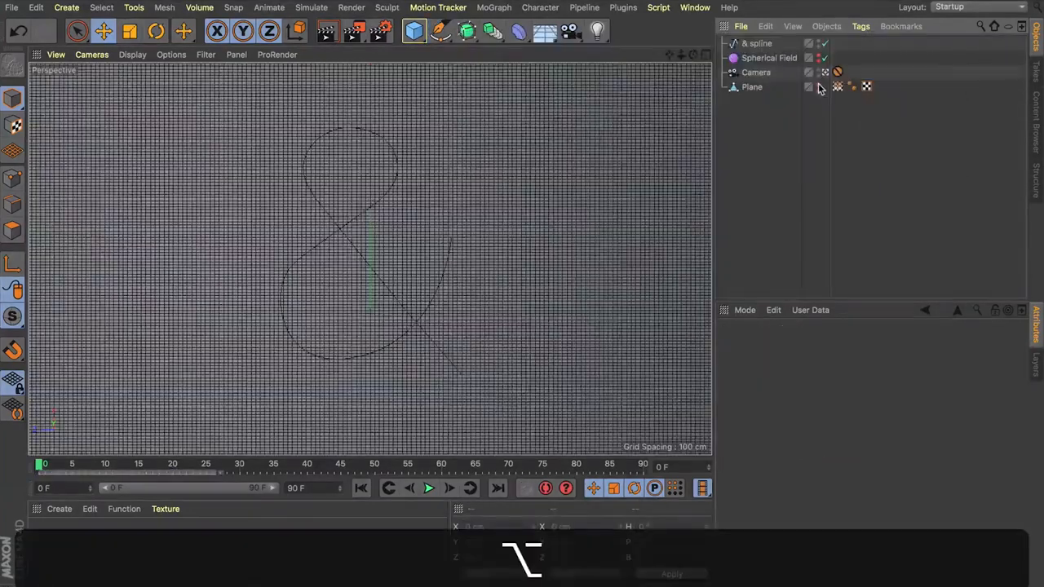
- Add an Align to Spline tag to the Spherical Field and link the & spline as its Spline Path
{"action": "left_click", "coordinate": [767, 58]}
{"action": "left_click", "coordinate": [754, 86]}
{"action": "left_click", "coordinate": [751, 59]}
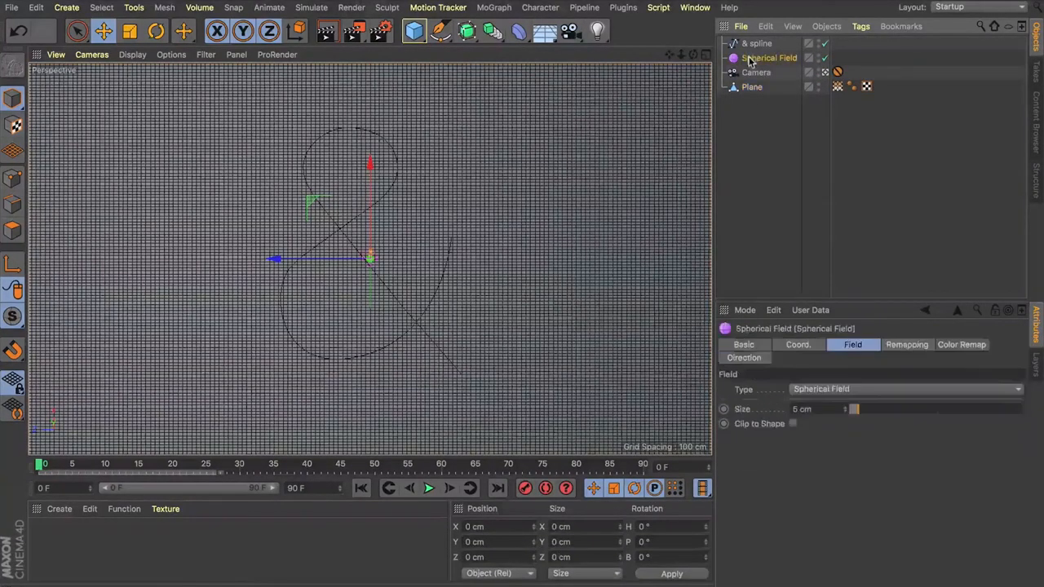
{"action": "left_click", "coordinate": [860, 26]}
{"action": "mouse_move", "coordinate": [868, 47]}
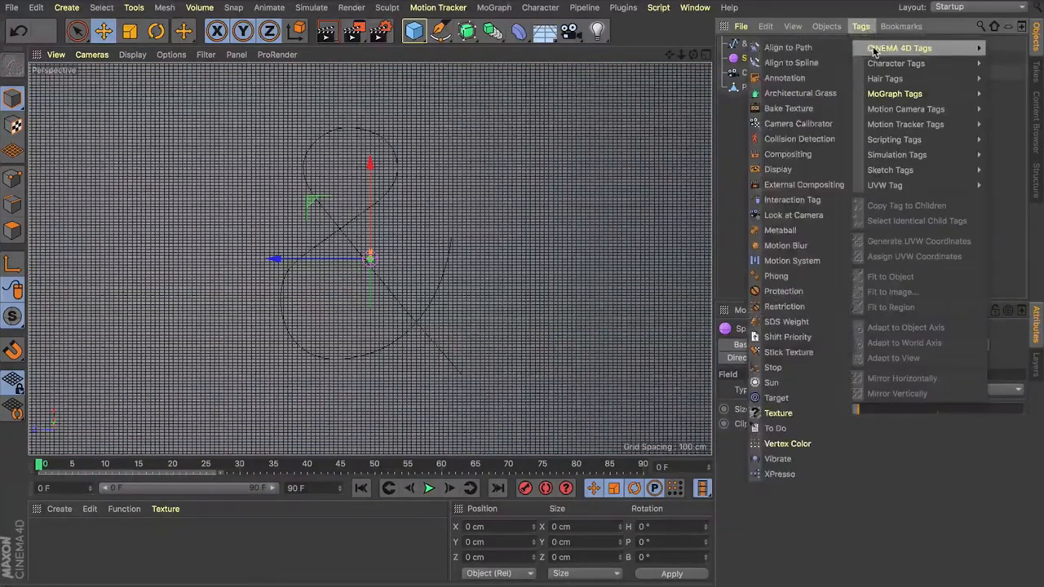
{"action": "left_click", "coordinate": [834, 64]}
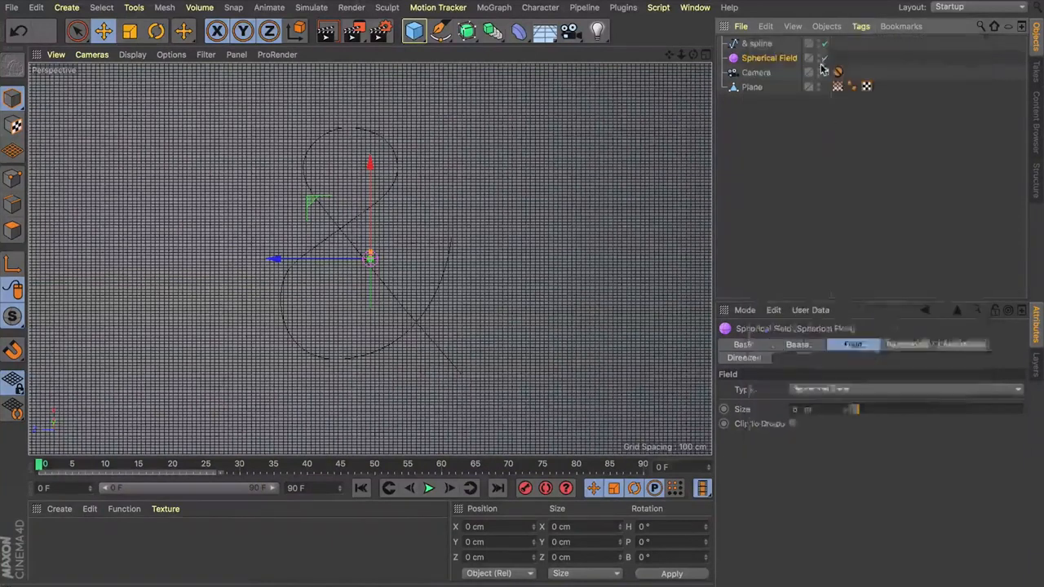
{"action": "left_click_drag", "start_coordinate": [864, 328], "coordinate": [821, 376]}
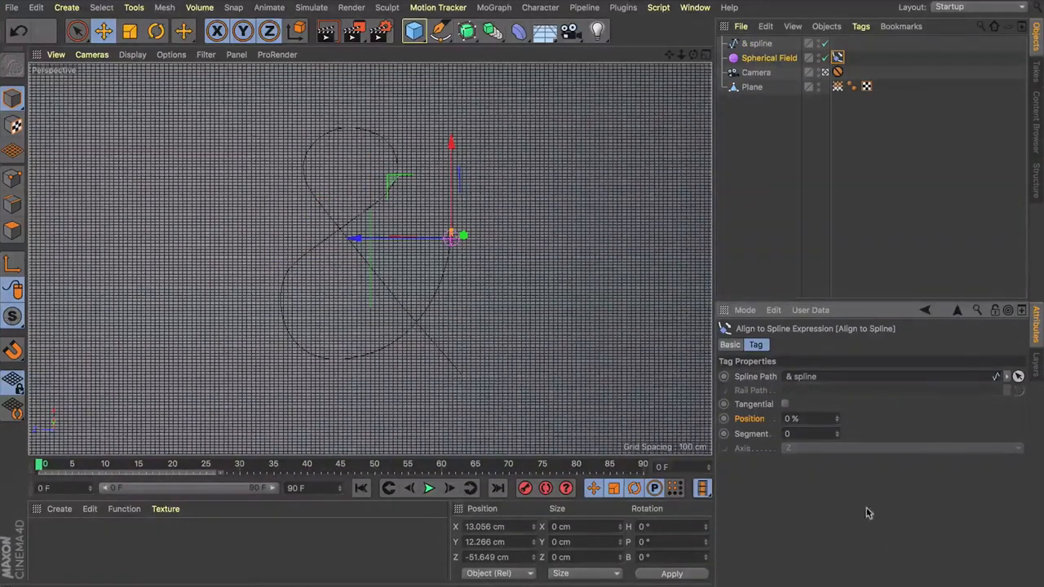
- Keyframe the Align to Spline tag's Position at 0 % on frame 0 and 100 % on frame 60
{"action": "left_click", "coordinate": [723, 419]}
{"action": "left_click_drag", "start_coordinate": [158, 466], "coordinate": [470, 464]}
{"action": "left_click", "coordinate": [441, 465]}
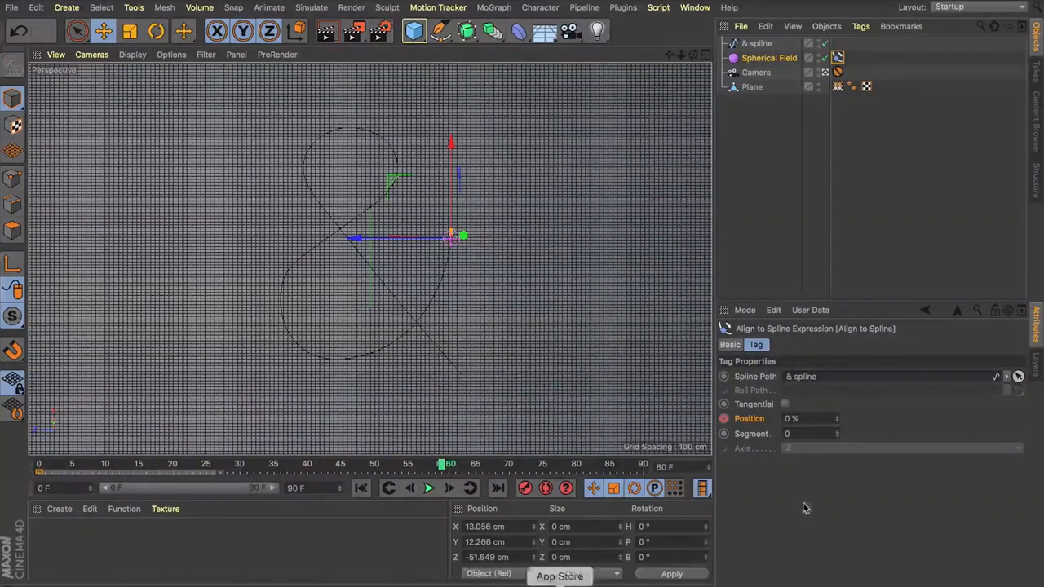
{"action": "double_click", "coordinate": [791, 418]}
{"action": "type", "text": "100"}
{"action": "key", "text": "Return"}
{"action": "left_click", "coordinate": [724, 419]}
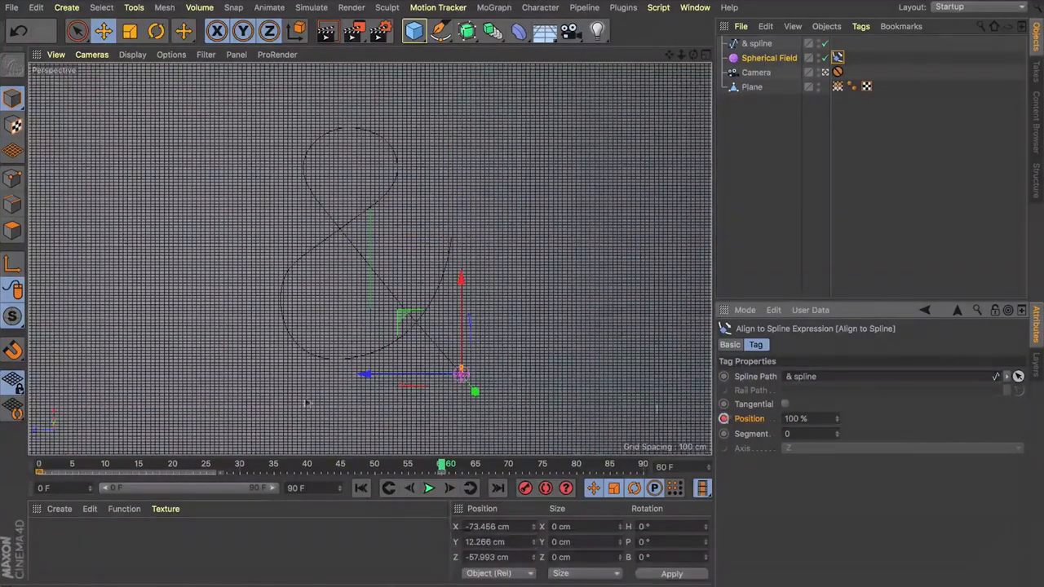
{"action": "left_click_drag", "start_coordinate": [38, 464], "coordinate": [2, 441]}
- Clear the Freeze layer in the plane's vertex map tag, play the animation to check the spread, and stop playback
{"action": "left_click", "coordinate": [778, 118]}
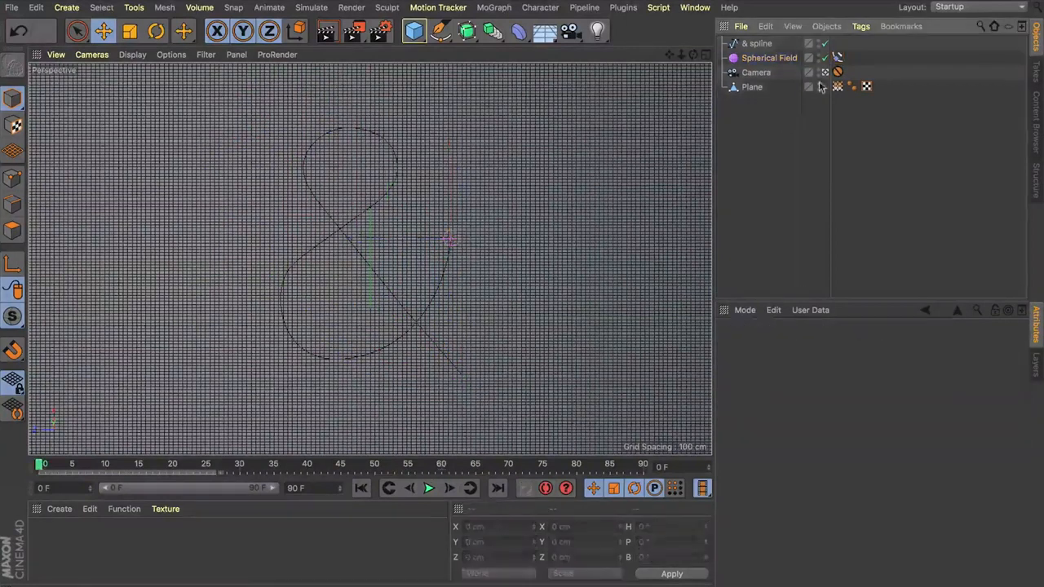
{"action": "left_click", "coordinate": [838, 86]}
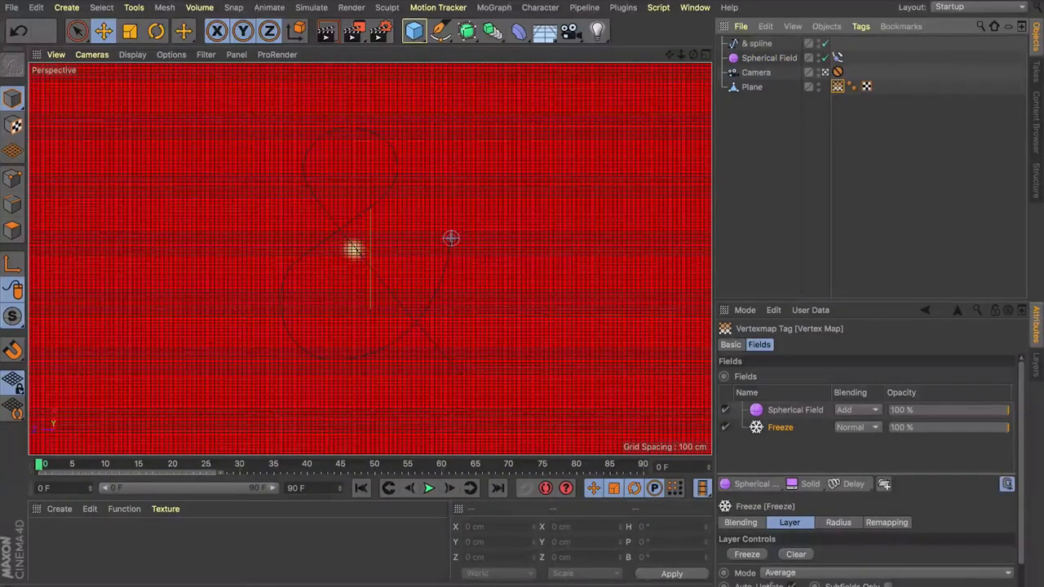
{"action": "left_click", "coordinate": [796, 555]}
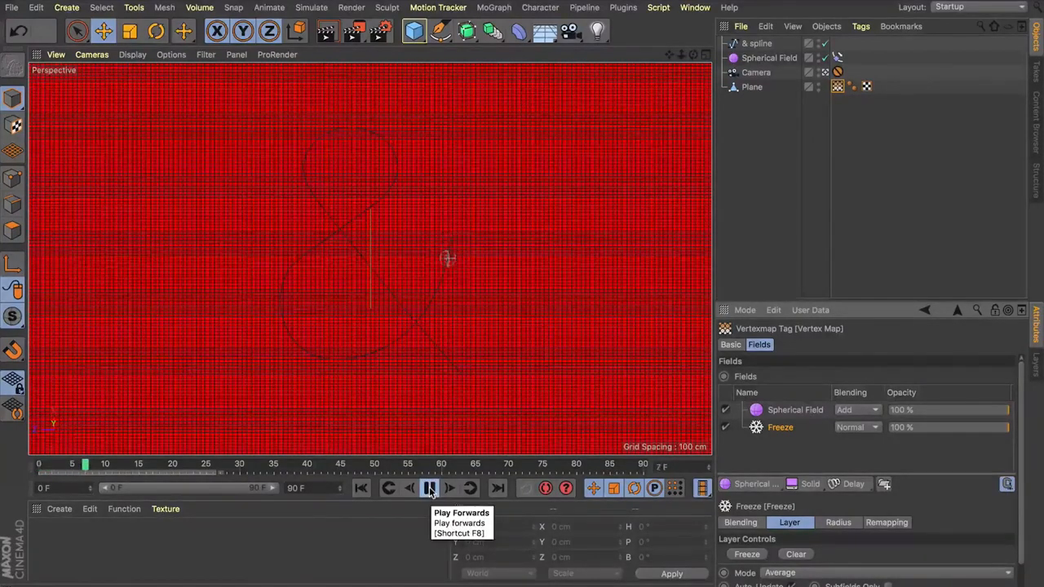
{"action": "key", "text": "Escape"}
- Leave the scene camera, switch the viewport to Gouraud shading without wires, and inspect the spline's height above the plane from the side
{"action": "left_click", "coordinate": [823, 72]}
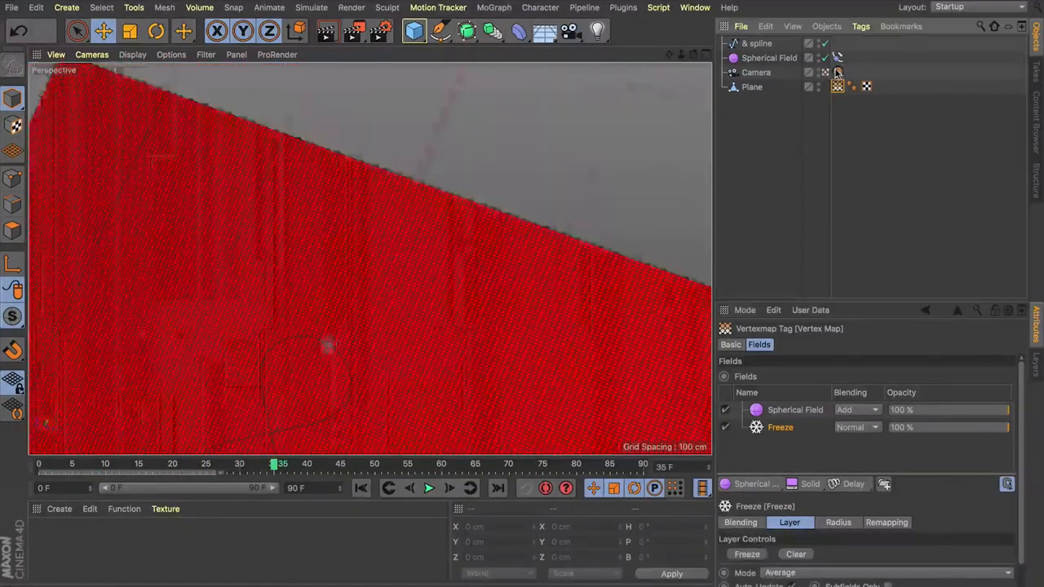
{"action": "left_click_drag", "start_coordinate": [693, 55], "coordinate": [652, 78]}
{"action": "key", "text": "n"}
{"action": "key", "text": "a"}
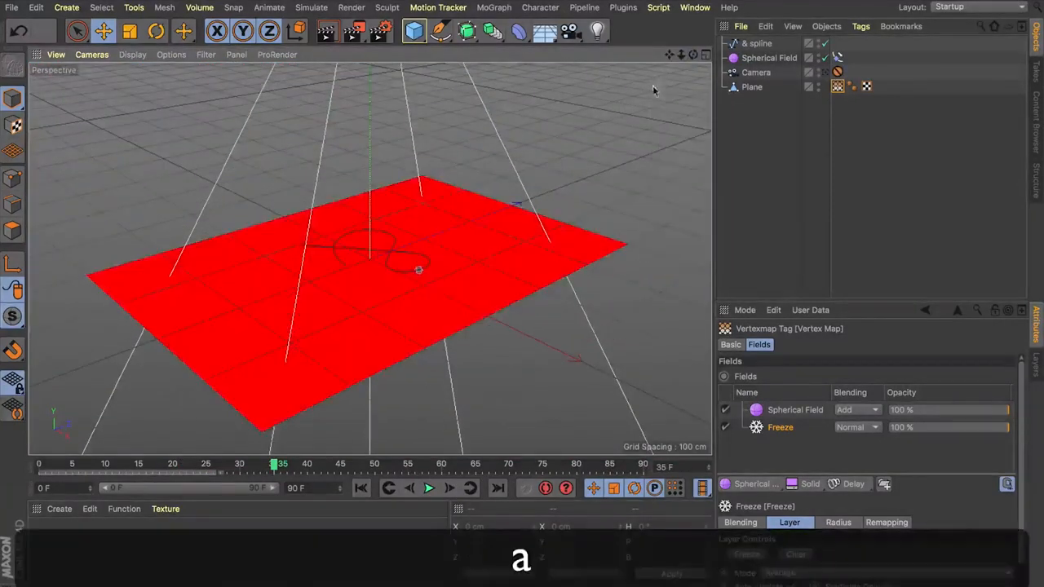
{"action": "right_click_drag", "start_coordinate": [400, 214], "coordinate": [388, 282], "text": "alt"}
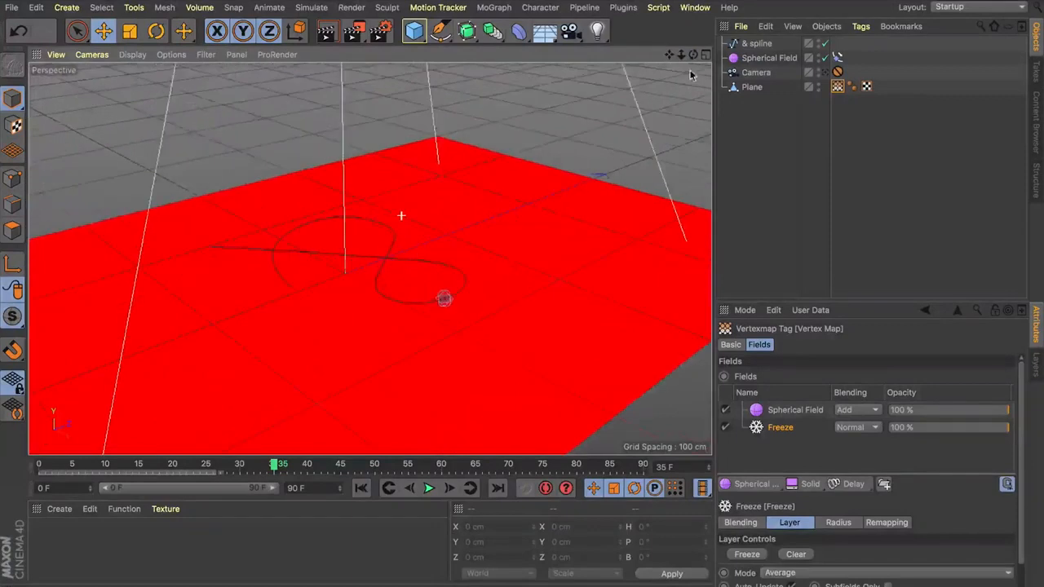
{"action": "left_click_drag", "start_coordinate": [693, 55], "coordinate": [657, 11]}
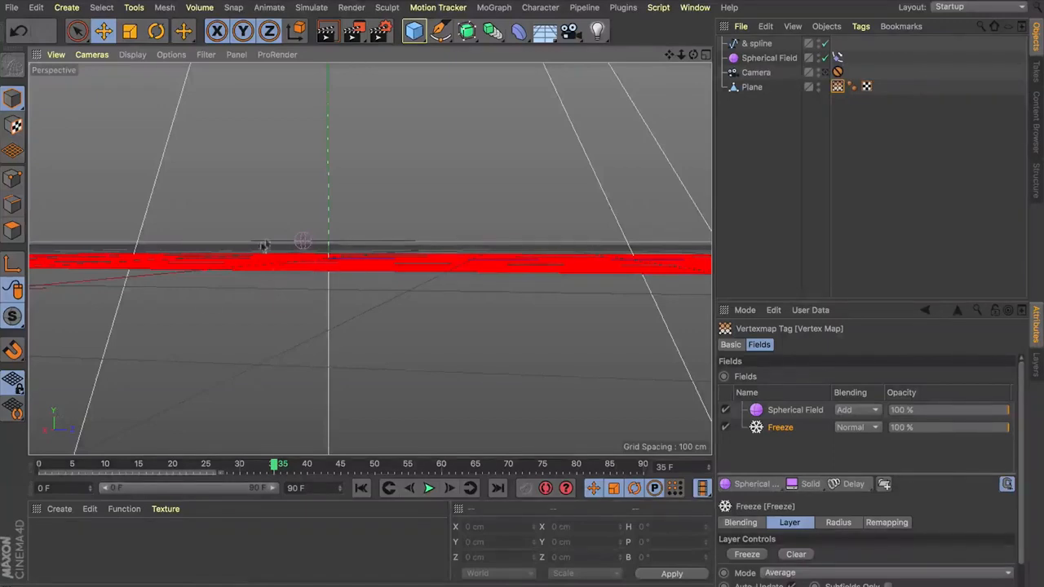
- Keyframe the ampersand spline's Y position at 12.266 cm on frame 0
{"action": "left_click", "coordinate": [757, 43]}
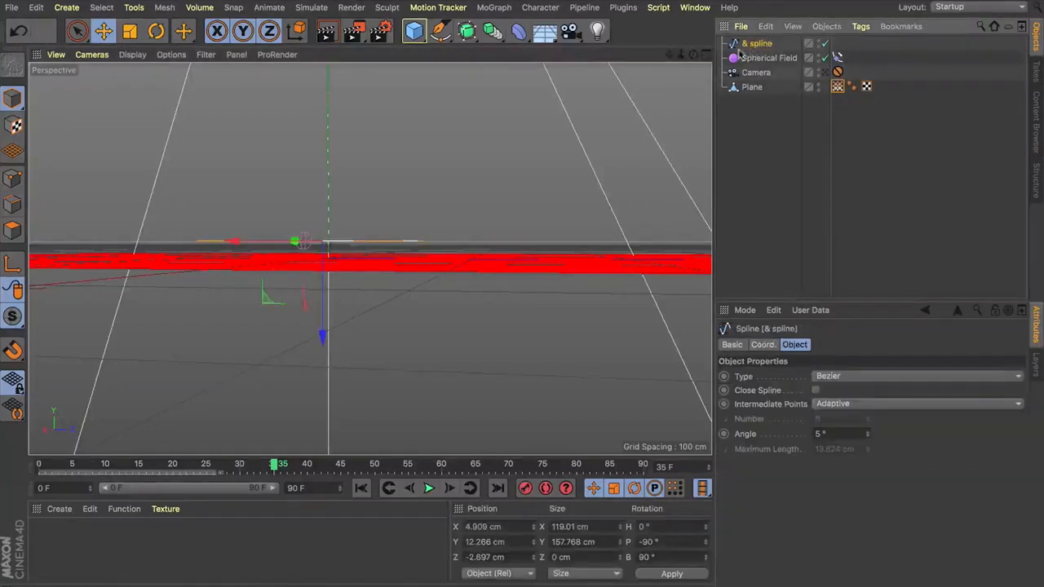
{"action": "left_click_drag", "start_coordinate": [699, 57], "coordinate": [708, 53]}
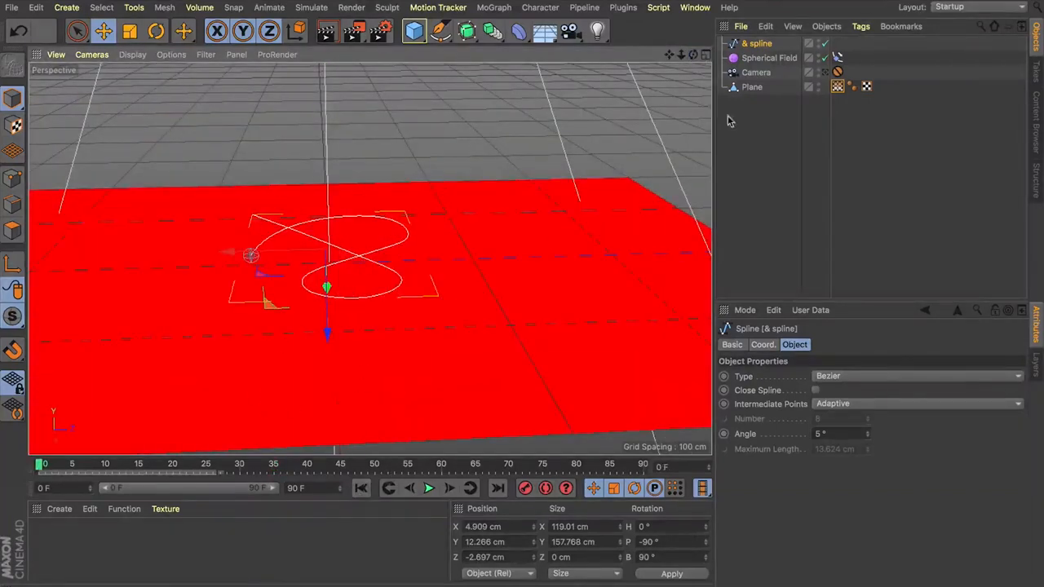
{"action": "left_click", "coordinate": [764, 345]}
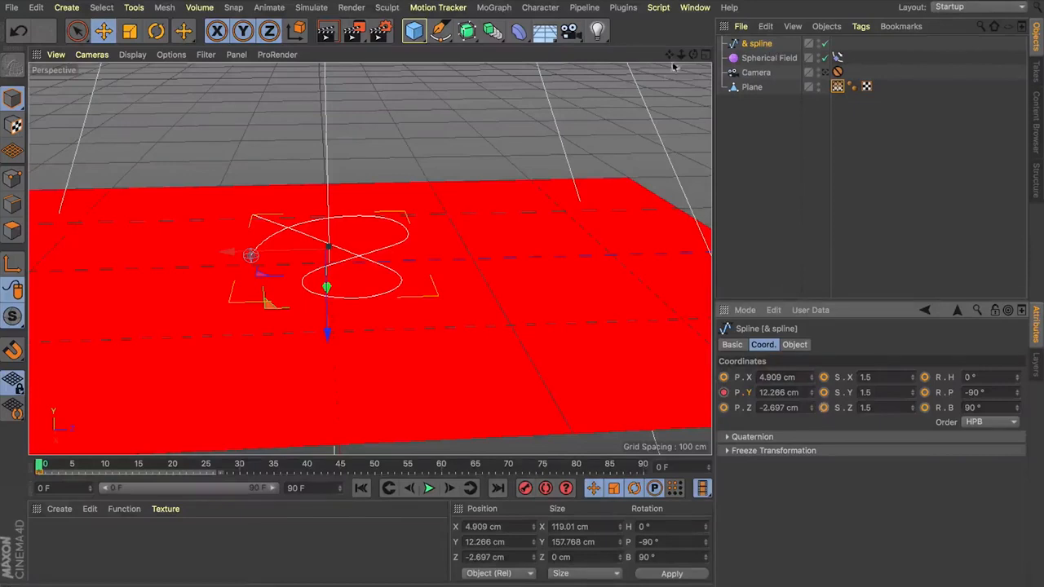
- At frame 10, lower the ampersand spline onto the plane at about -0.108 cm in Y and keyframe that position
{"action": "left_click", "coordinate": [703, 55]}
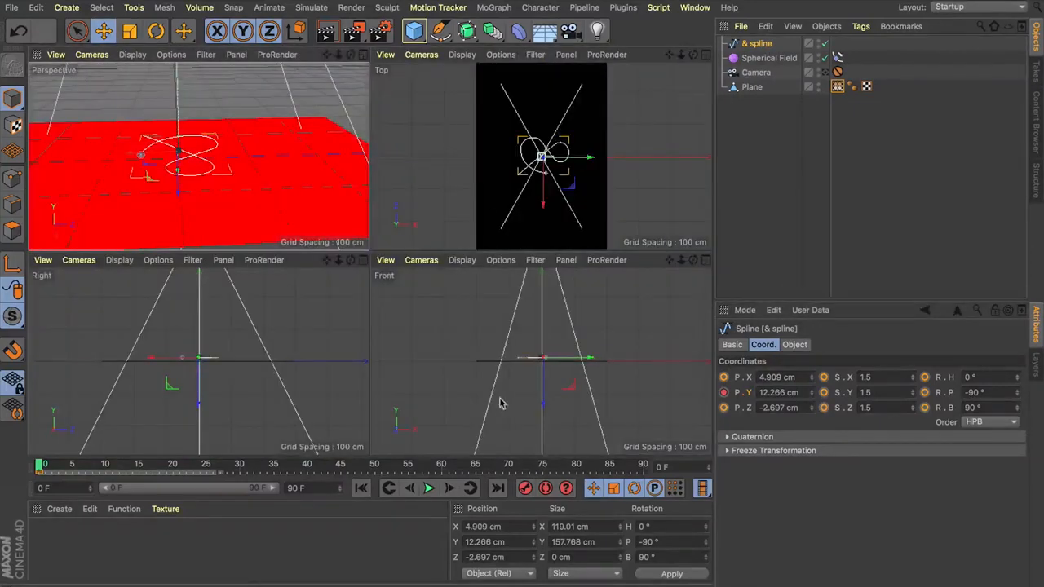
{"action": "key", "text": "s"}
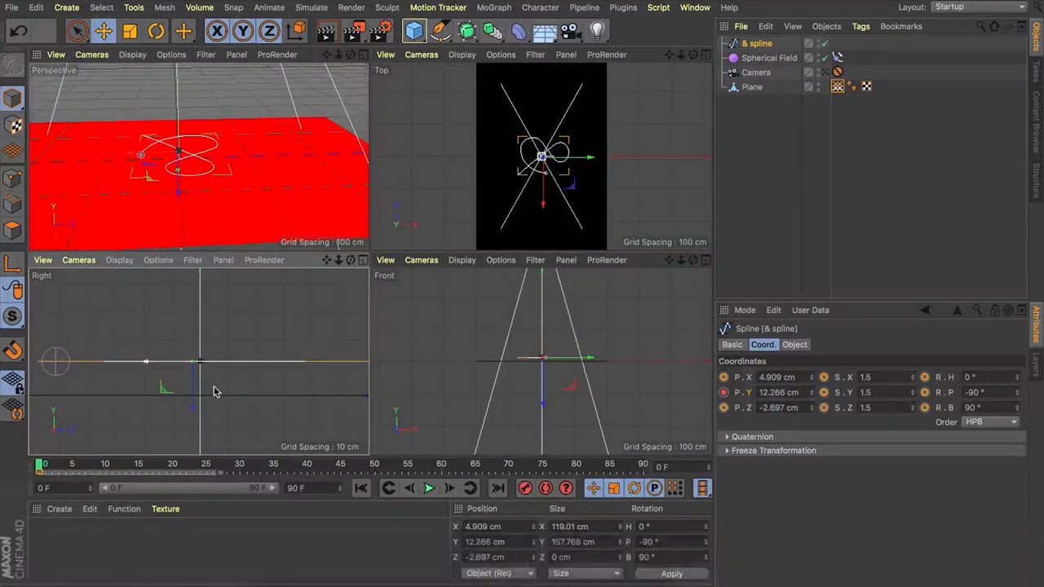
{"action": "left_click_drag", "start_coordinate": [73, 464], "coordinate": [104, 463]}
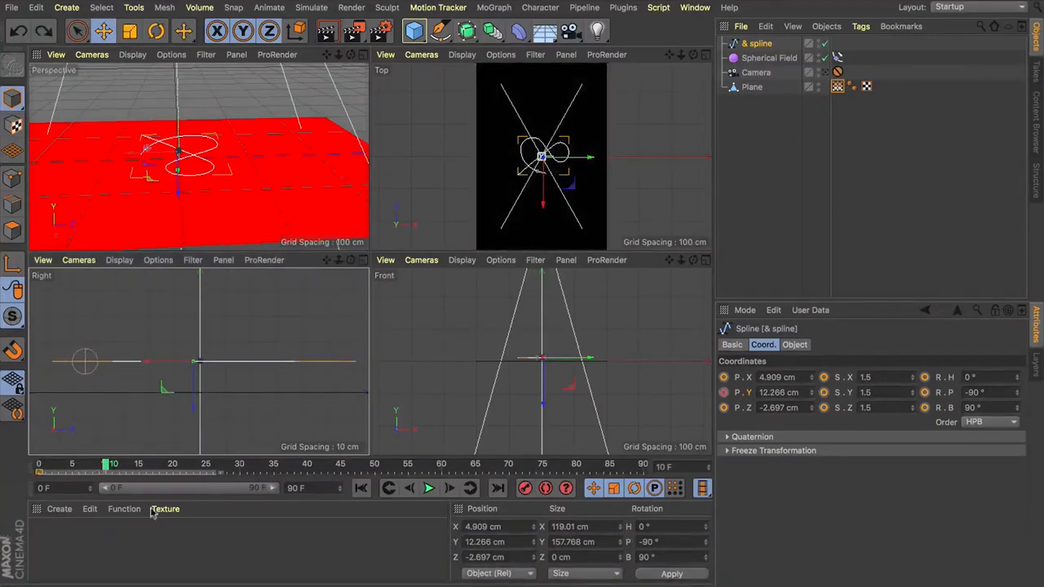
{"action": "left_click_drag", "start_coordinate": [195, 408], "coordinate": [191, 439], "text": "shift"}
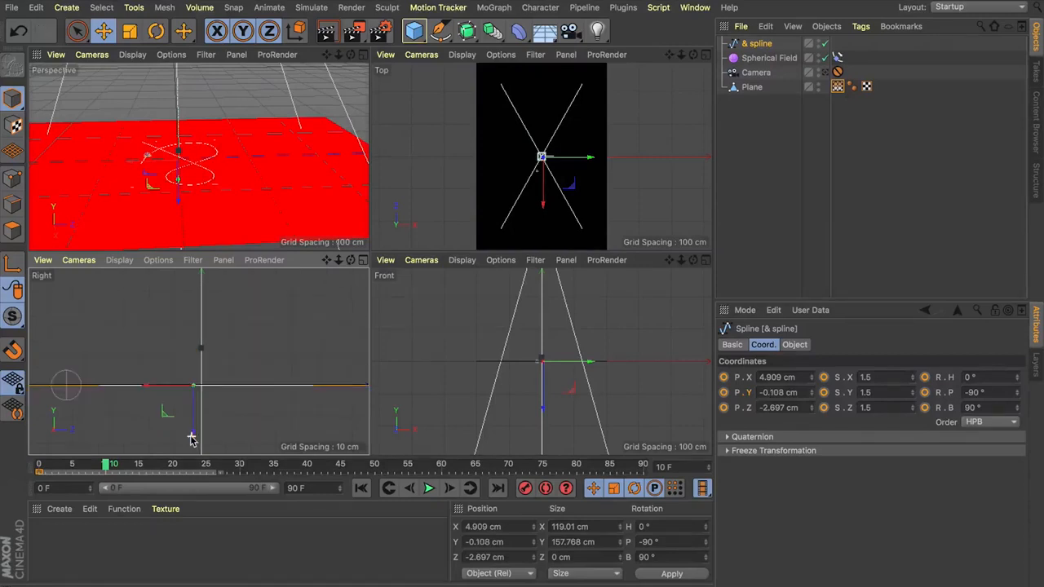
{"action": "left_click", "coordinate": [725, 393]}
- Return to the full perspective view through the scene camera and replay from frame 0 to check the spread along the spline
{"action": "mouse_move", "coordinate": [109, 464]}
{"action": "left_mouse_down"}
{"action": "mouse_move", "coordinate": [2, 470]}
{"action": "mouse_move", "coordinate": [107, 466]}
{"action": "left_mouse_up"}
{"action": "left_click", "coordinate": [364, 55]}
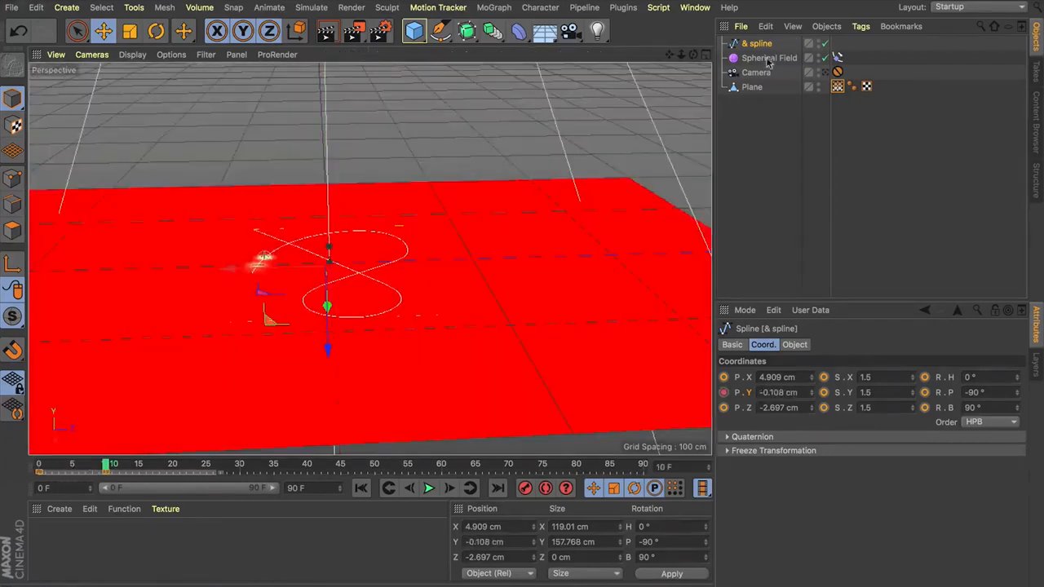
{"action": "left_click", "coordinate": [826, 71]}
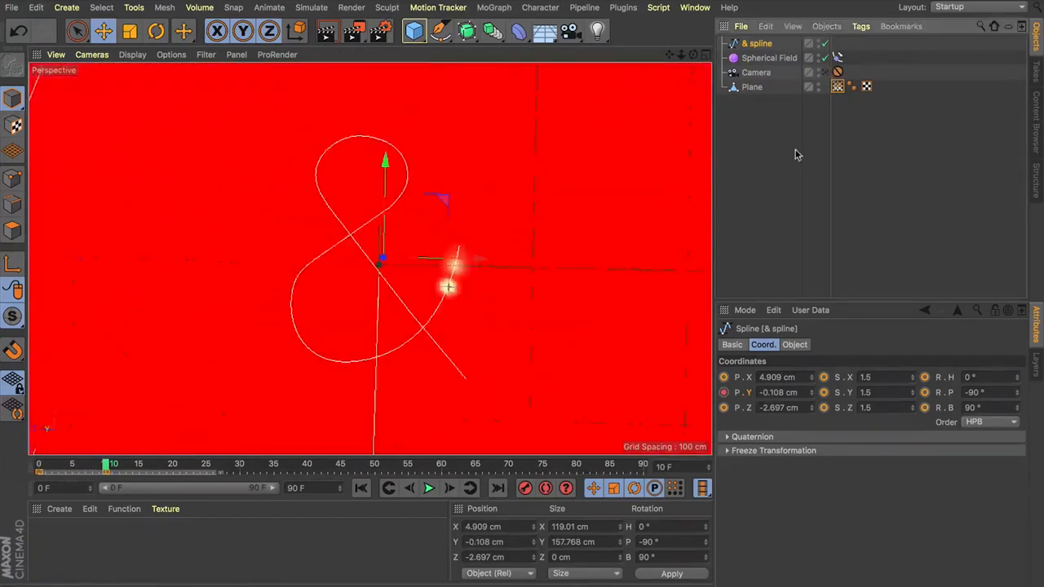
{"action": "left_click", "coordinate": [362, 487]}
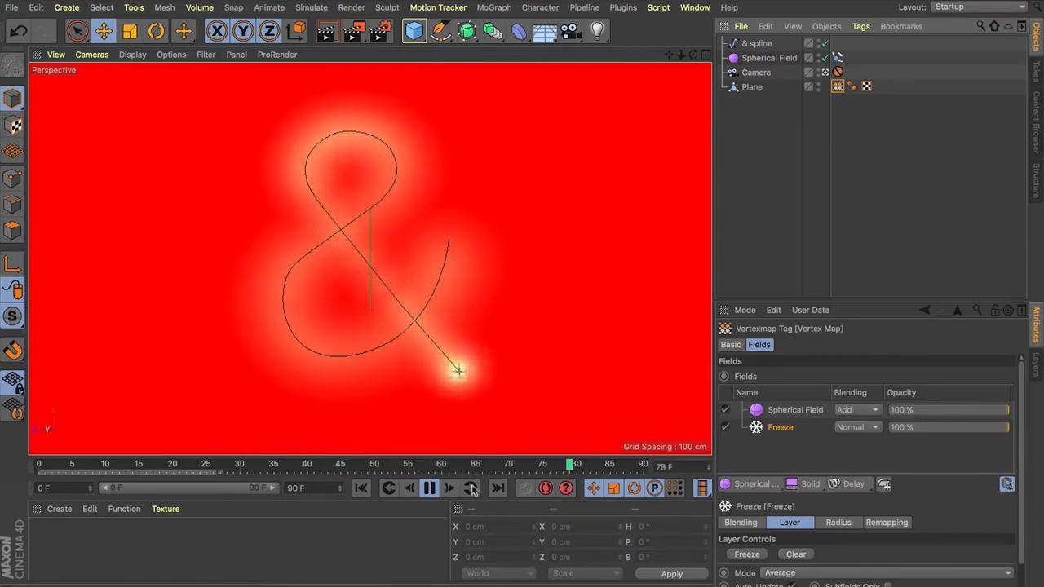
- Set the ampersand spline's Intermediate Points to Uniform and replay from the start to check the field's motion
{"action": "left_click", "coordinate": [757, 43]}
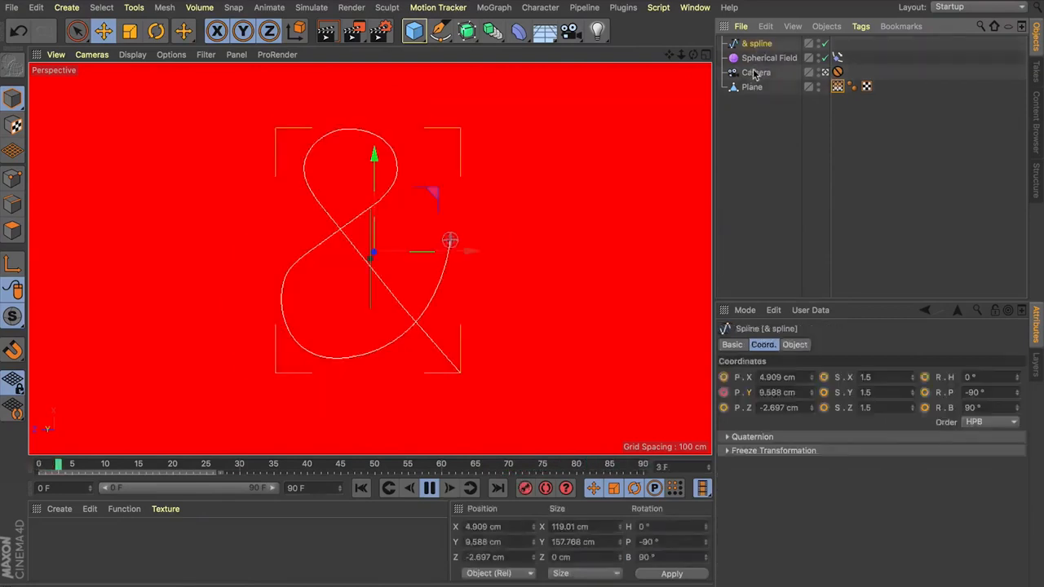
{"action": "left_click", "coordinate": [794, 345]}
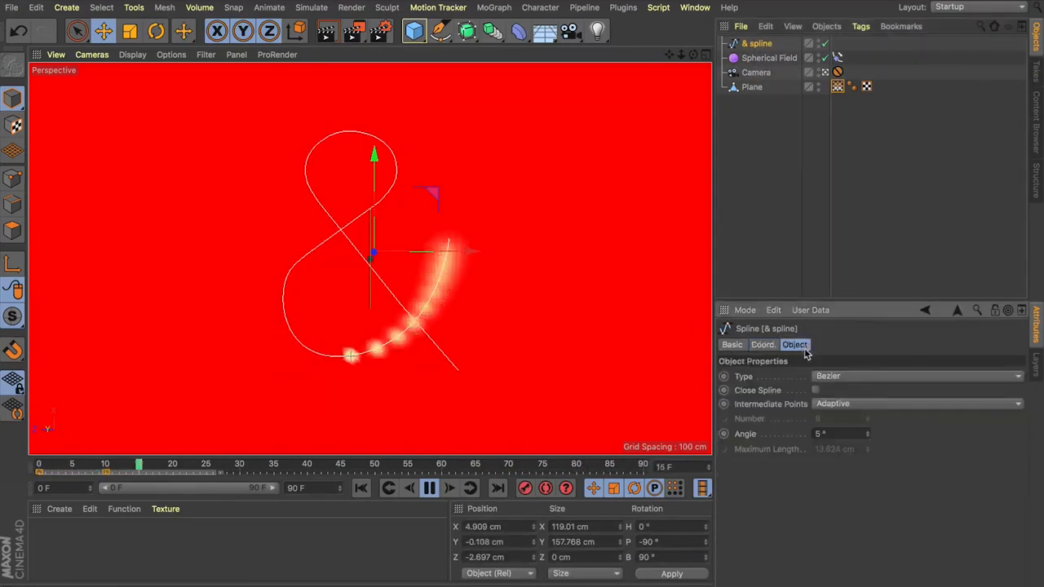
{"action": "left_click", "coordinate": [845, 408]}
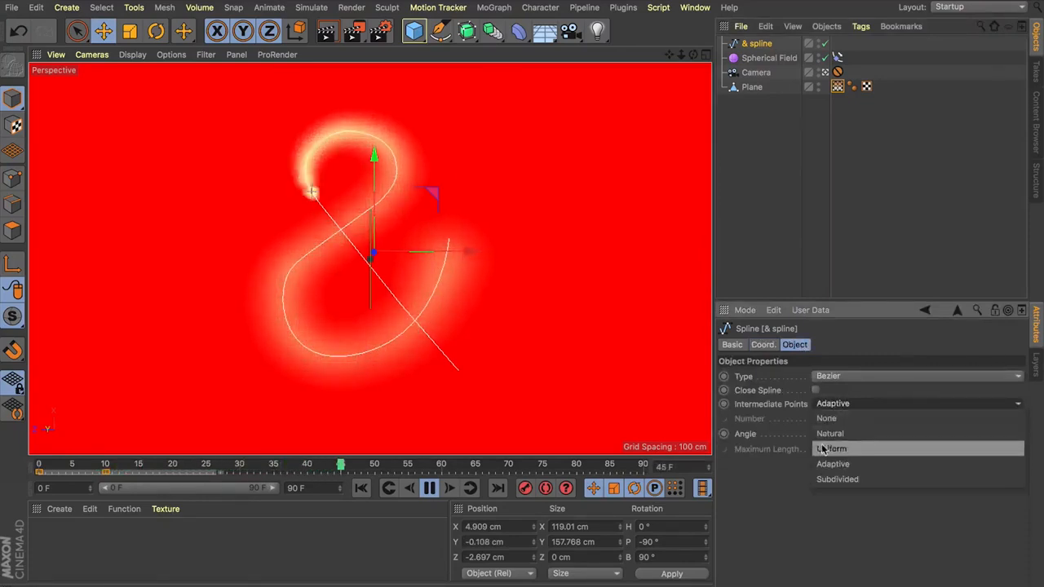
{"action": "left_click", "coordinate": [830, 450]}
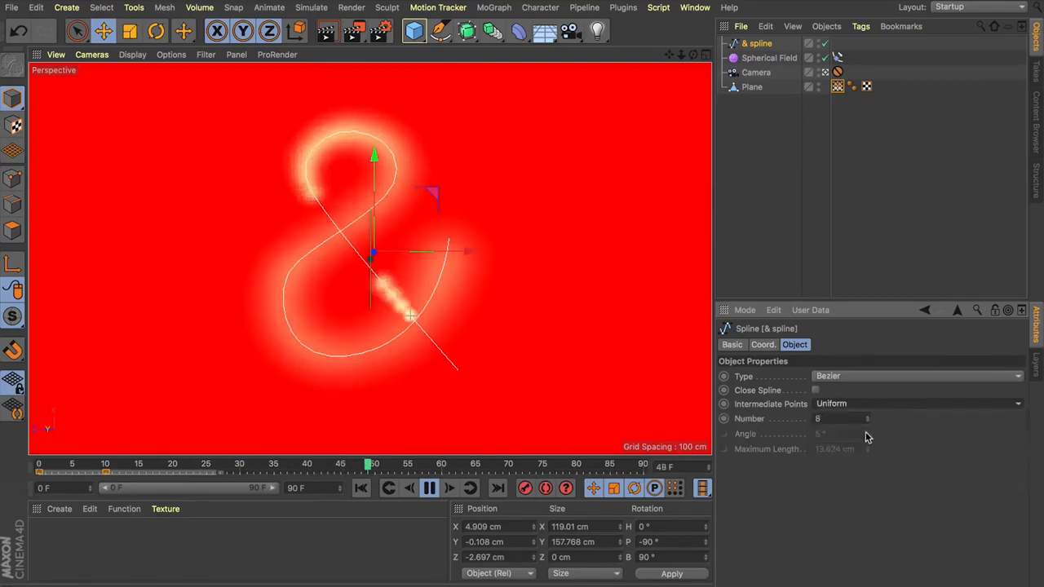
{"action": "left_click", "coordinate": [361, 488]}
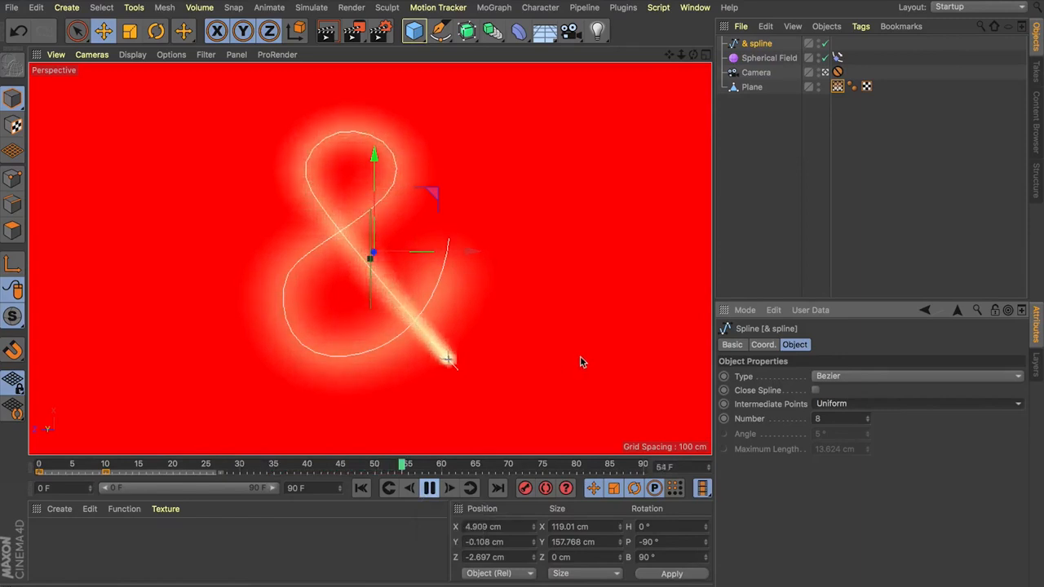
{"action": "key", "text": "F8"}
- Set the ampersand spline's Intermediate Points to Subdivided, replay from the start to check the motion, and deselect the spline
{"action": "left_click", "coordinate": [831, 404]}
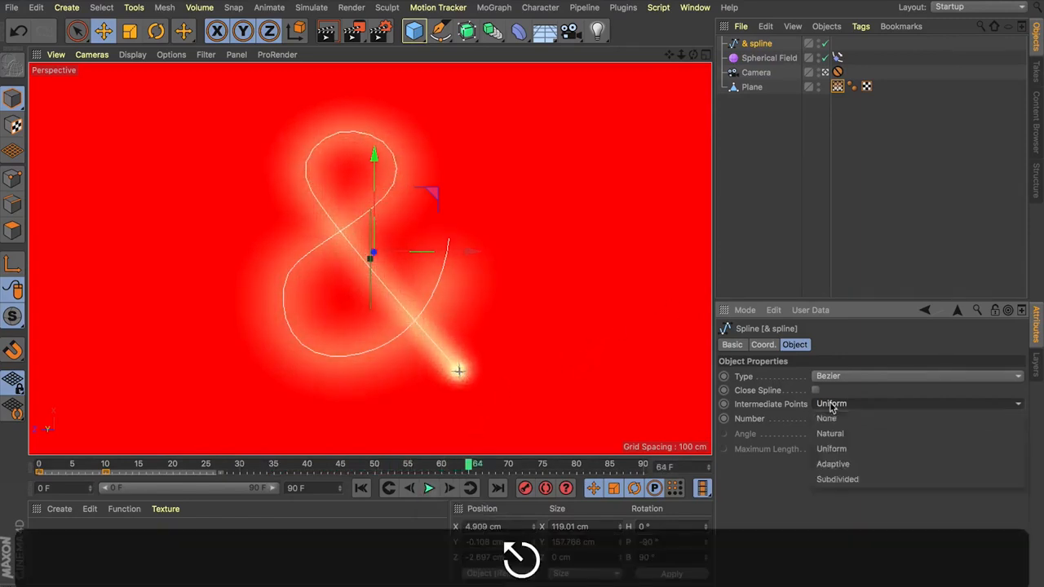
{"action": "left_click", "coordinate": [837, 479]}
{"action": "left_click", "coordinate": [359, 488]}
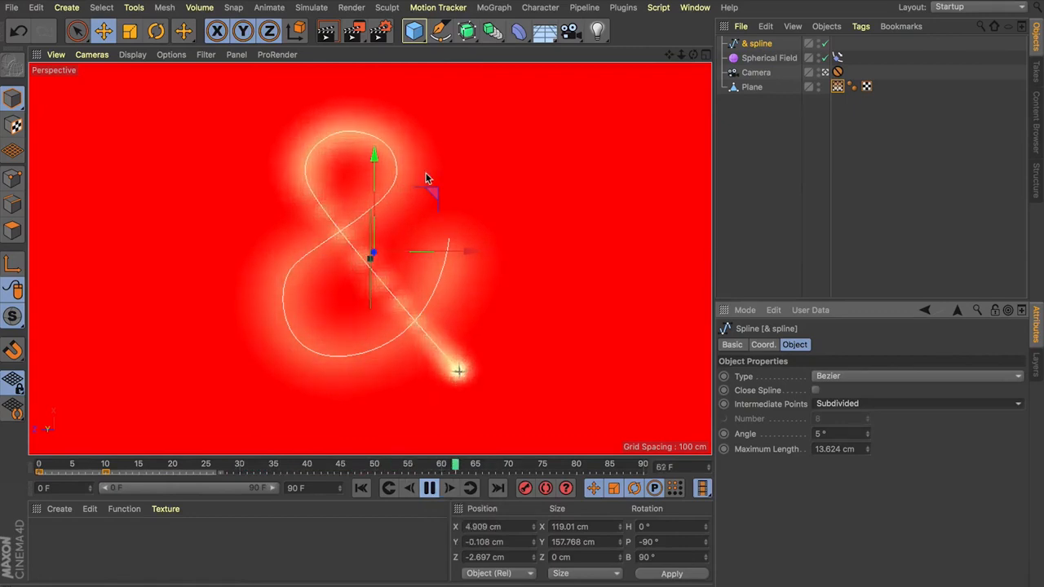
{"action": "left_click", "coordinate": [763, 200]}
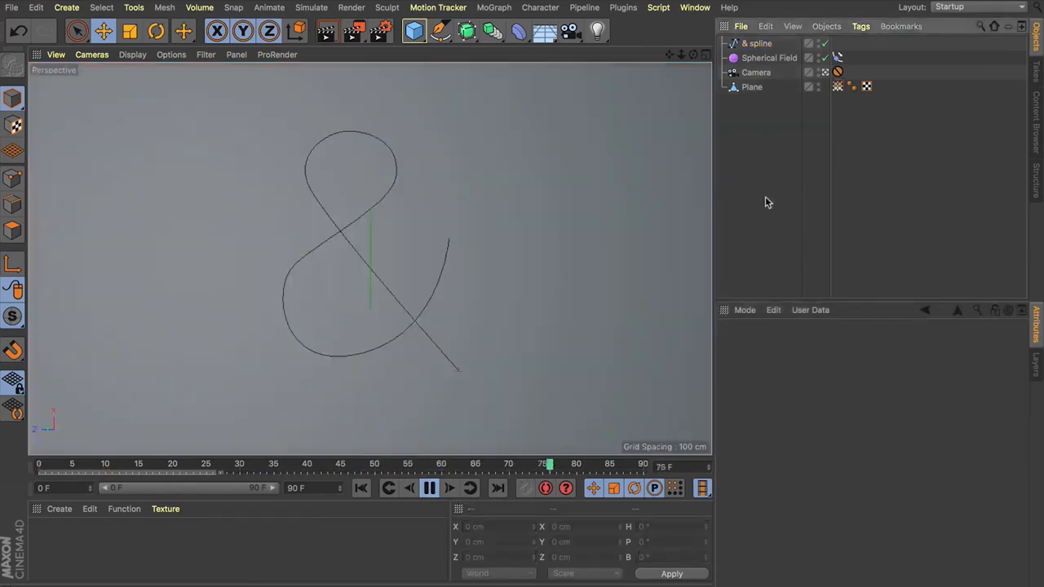
- Check the vertex map spread during playback, stop it, and move the Align to Spline 100% position key to frame 90
{"action": "left_click", "coordinate": [837, 86]}
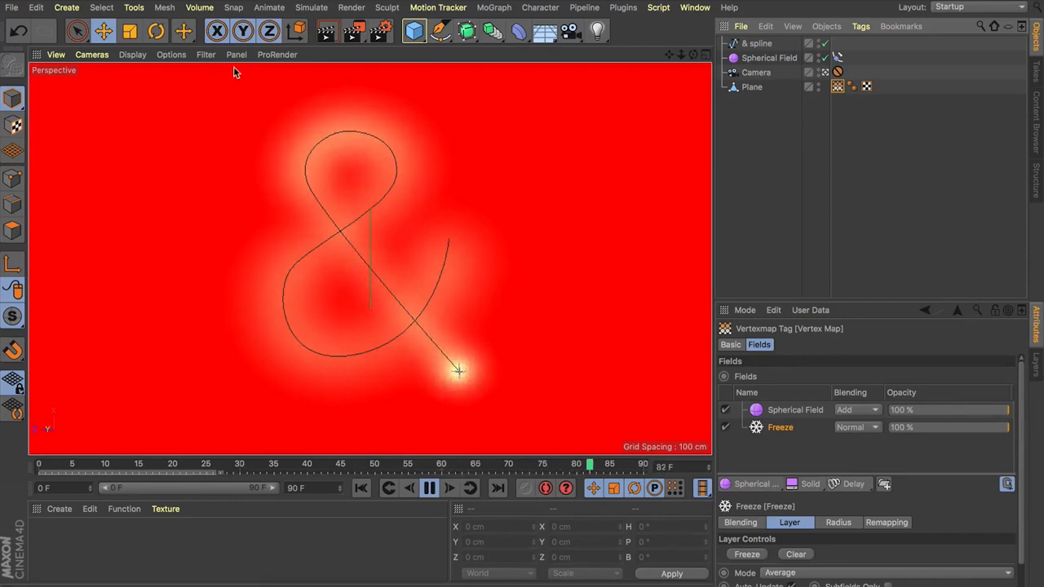
{"action": "left_click", "coordinate": [449, 235]}
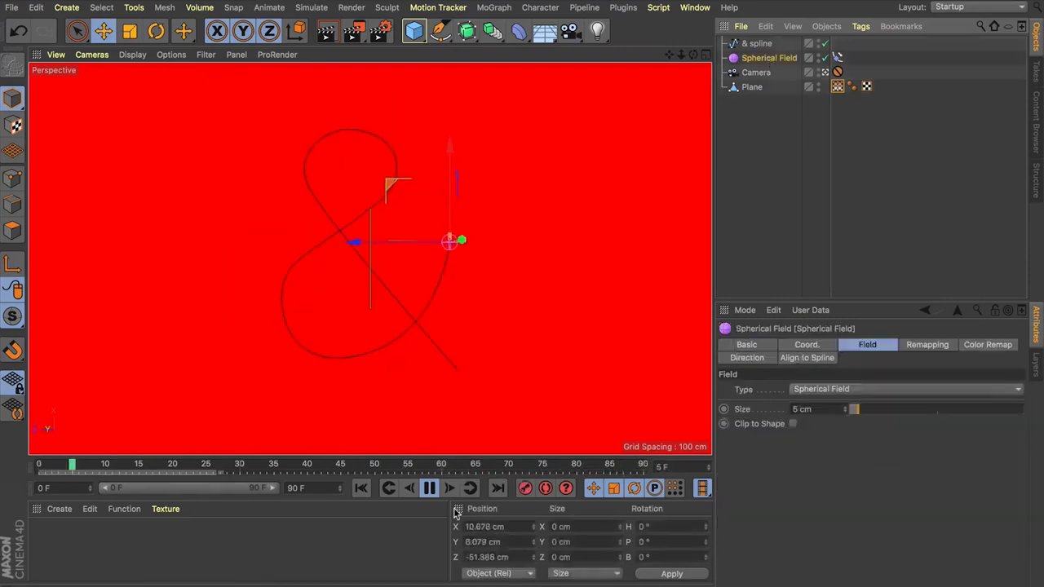
{"action": "left_click", "coordinate": [837, 57]}
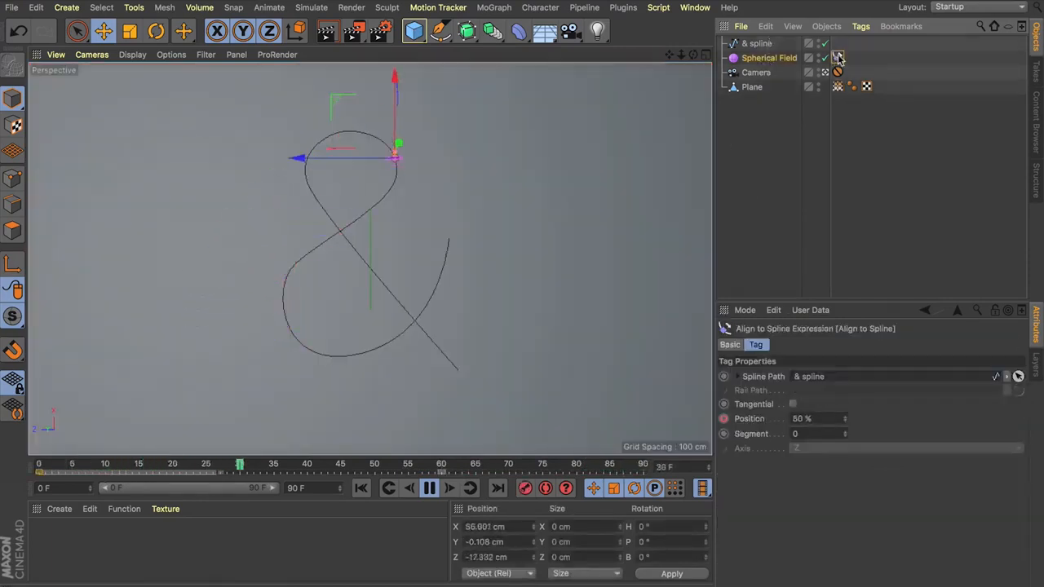
{"action": "left_click", "coordinate": [429, 490]}
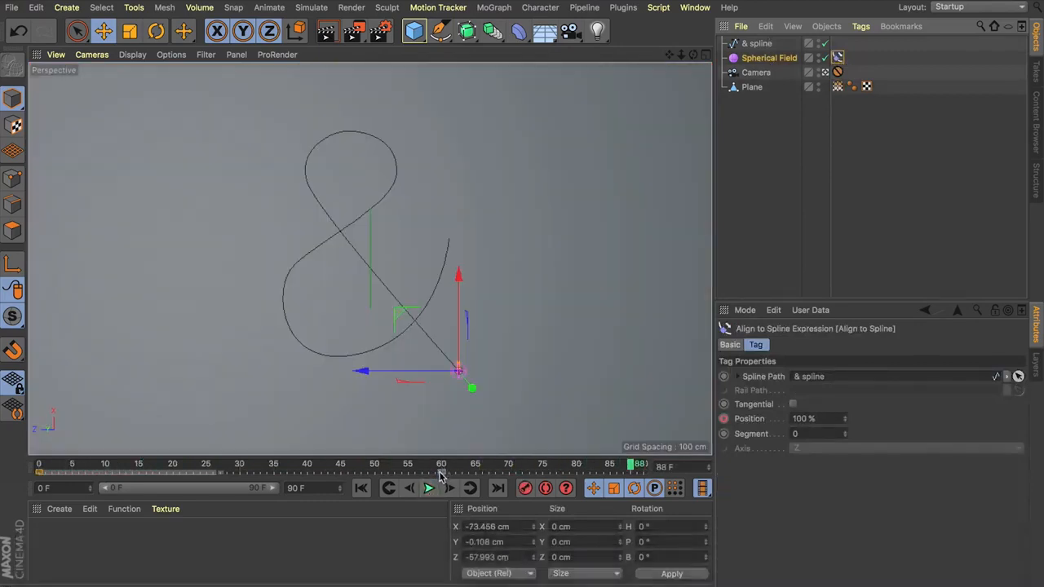
{"action": "left_click", "coordinate": [443, 472]}
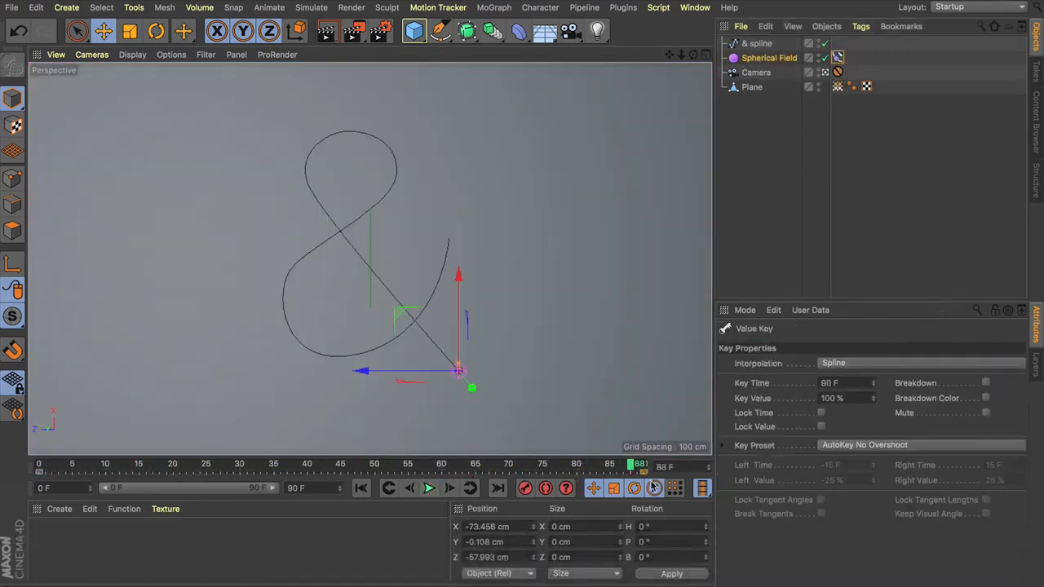
- Extend the project length to 150 frames and stretch the preview range to frame 150
{"action": "left_click_drag", "start_coordinate": [321, 488], "coordinate": [184, 475]}
{"action": "type", "text": "150"}
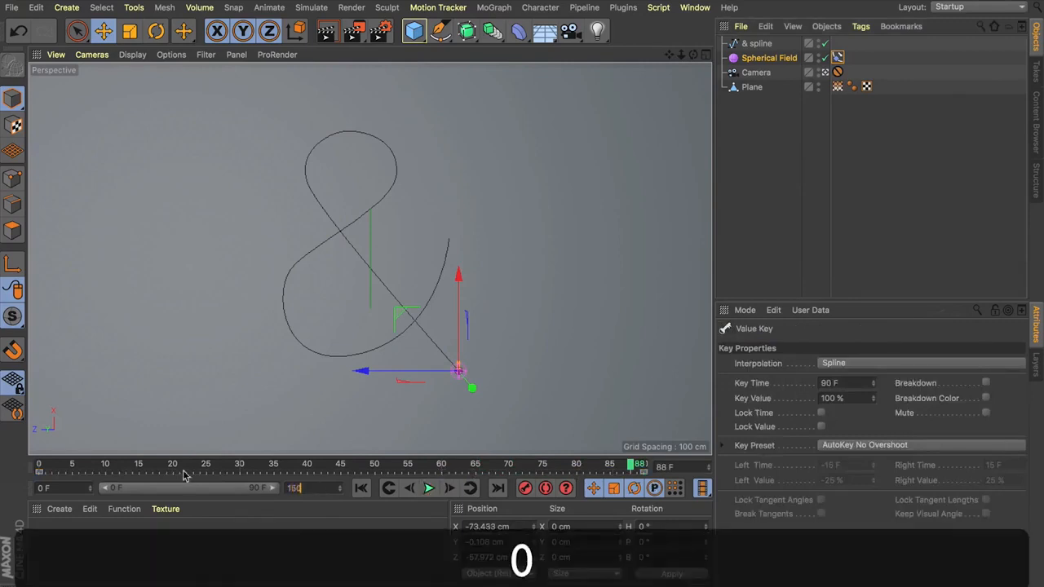
{"action": "type", "text": "0 F"}
{"action": "key", "text": "Return"}
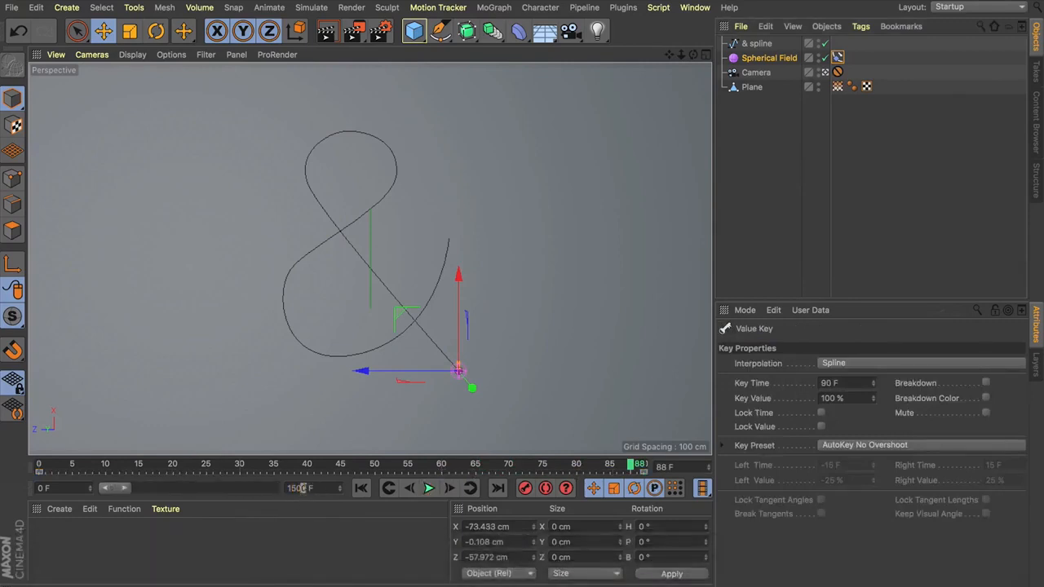
{"action": "key", "text": "BackSpace"}
{"action": "key", "text": "Return"}
{"action": "double_click", "coordinate": [277, 489]}
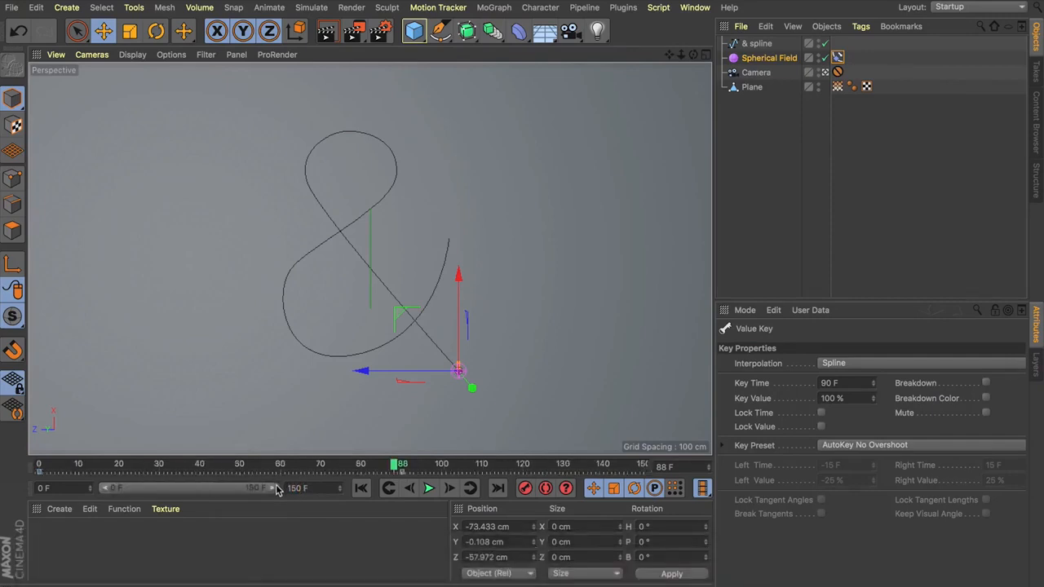
- Replay from frame 0 with the plane's vertex map displayed to check the slower growth along the spline
{"action": "left_click", "coordinate": [359, 490]}
{"action": "left_click", "coordinate": [766, 246]}
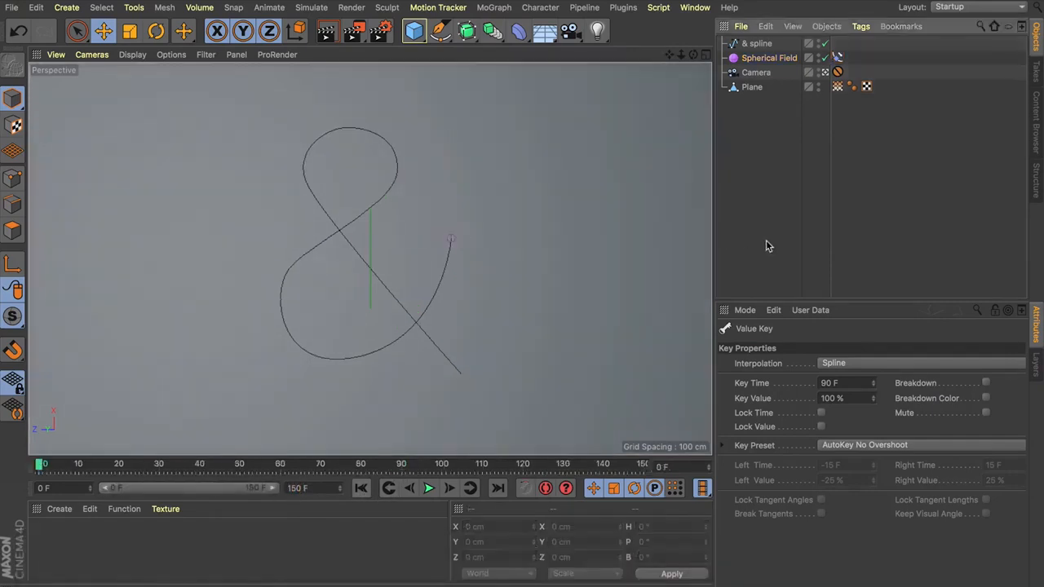
{"action": "left_click", "coordinate": [838, 87]}
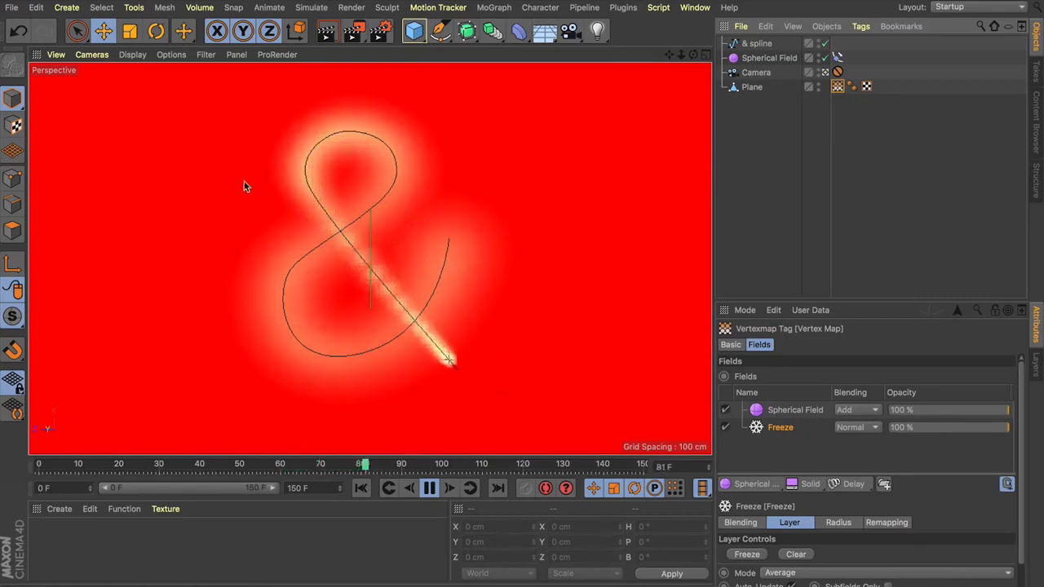
- Stop playback and move the spherical field's Align to Spline 100% position key to frame 110
{"action": "left_click", "coordinate": [837, 59]}
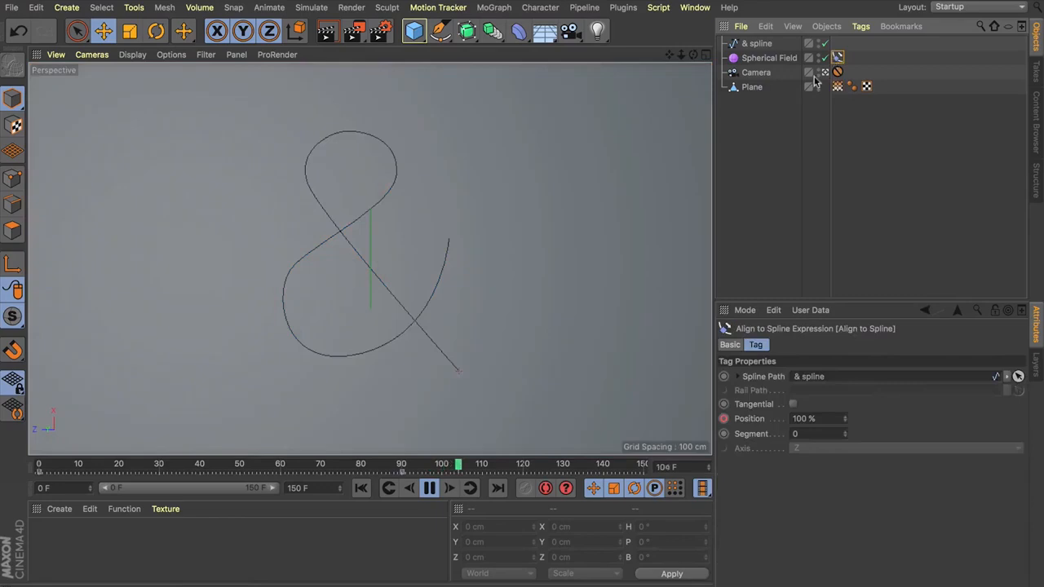
{"action": "key", "text": "Escape"}
{"action": "left_click", "coordinate": [473, 471]}
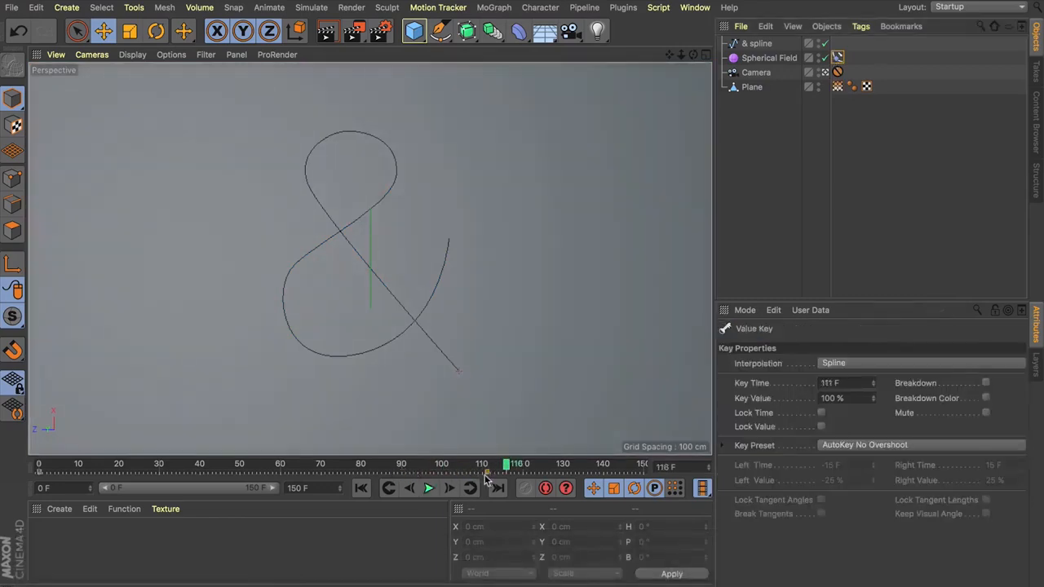
- Replay the vertex map growth from frame 0, pause at frame 80, and clear the selection
{"action": "left_click", "coordinate": [360, 487]}
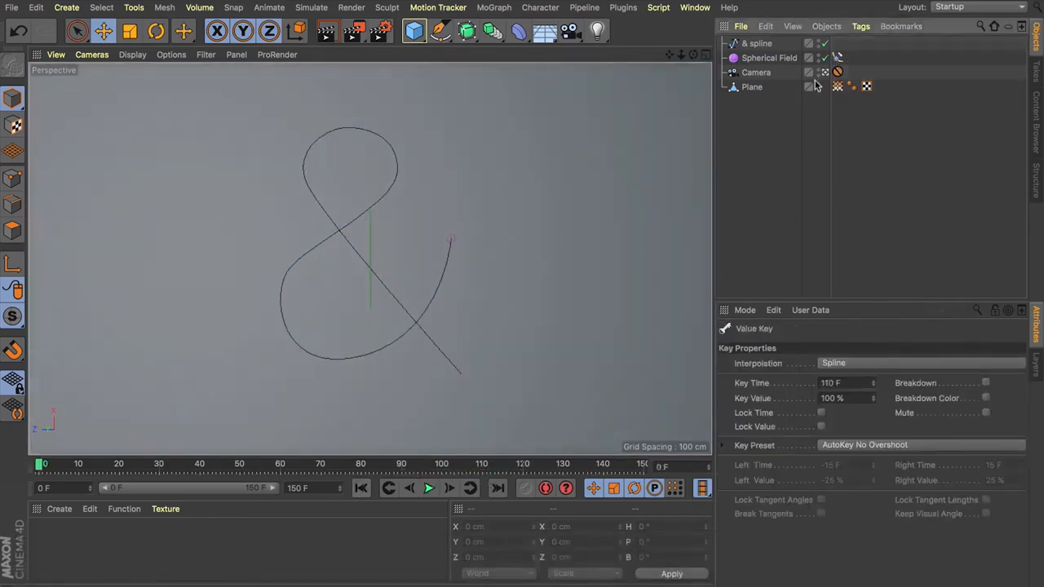
{"action": "left_click", "coordinate": [837, 86]}
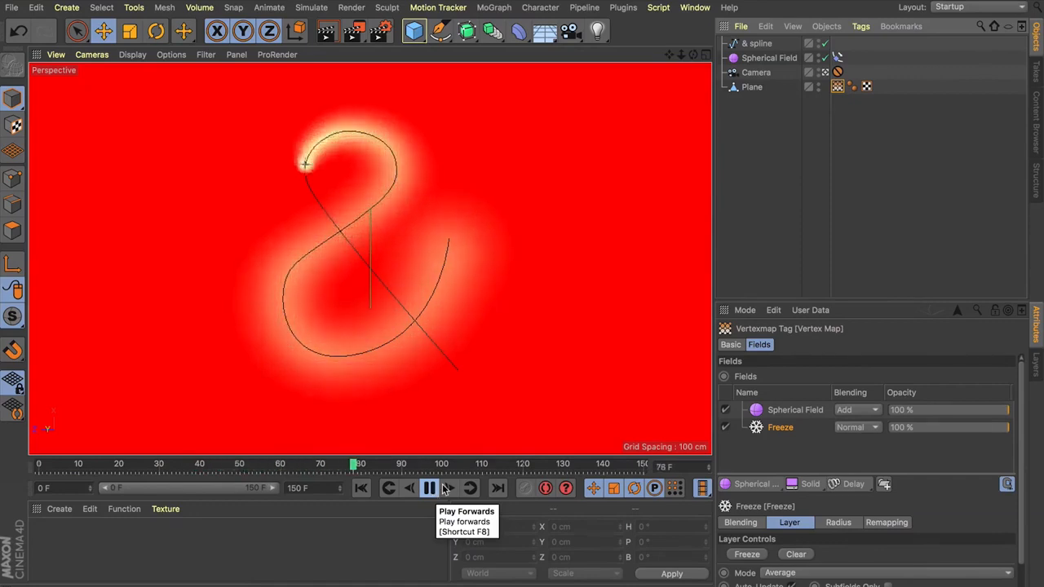
{"action": "left_click", "coordinate": [444, 487]}
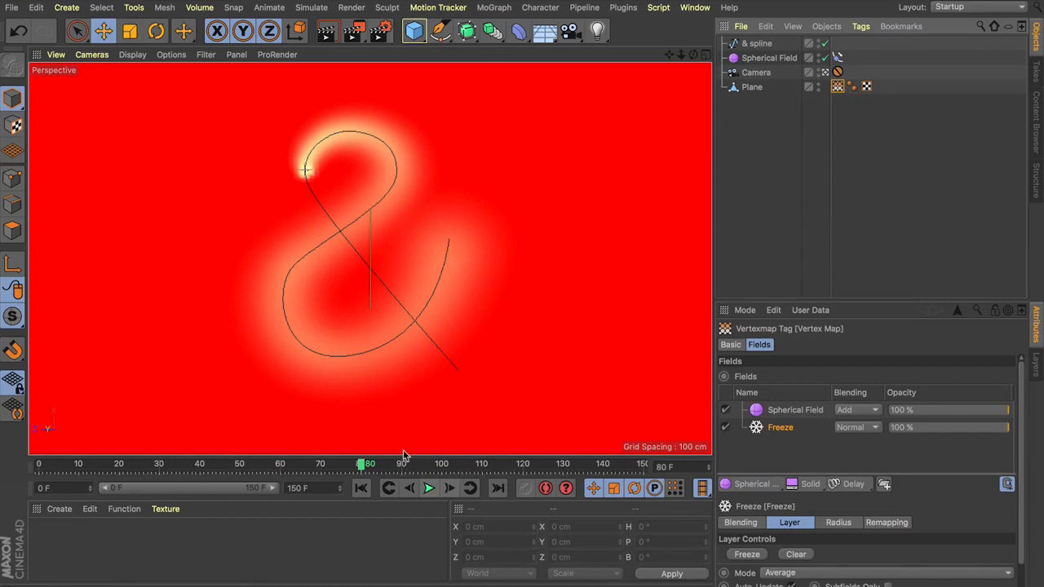
{"action": "left_click", "coordinate": [767, 144]}
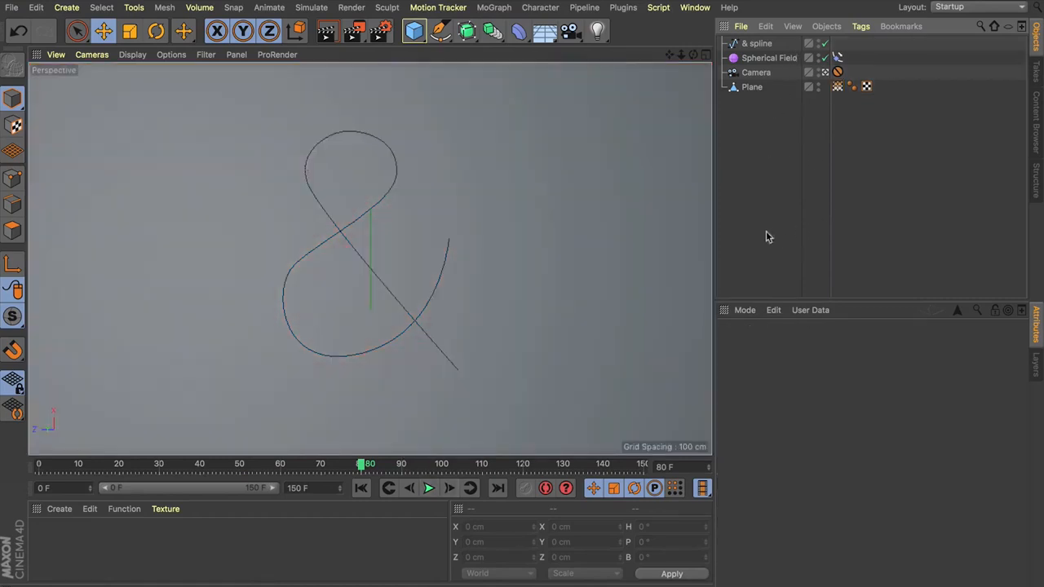
- Hide the ampersand spline, inspect the plane from an angle outside the camera, and return to the camera with the vertex map displayed
{"action": "key", "text": "alt"}
{"action": "left_click", "coordinate": [819, 42], "text": "alt"}
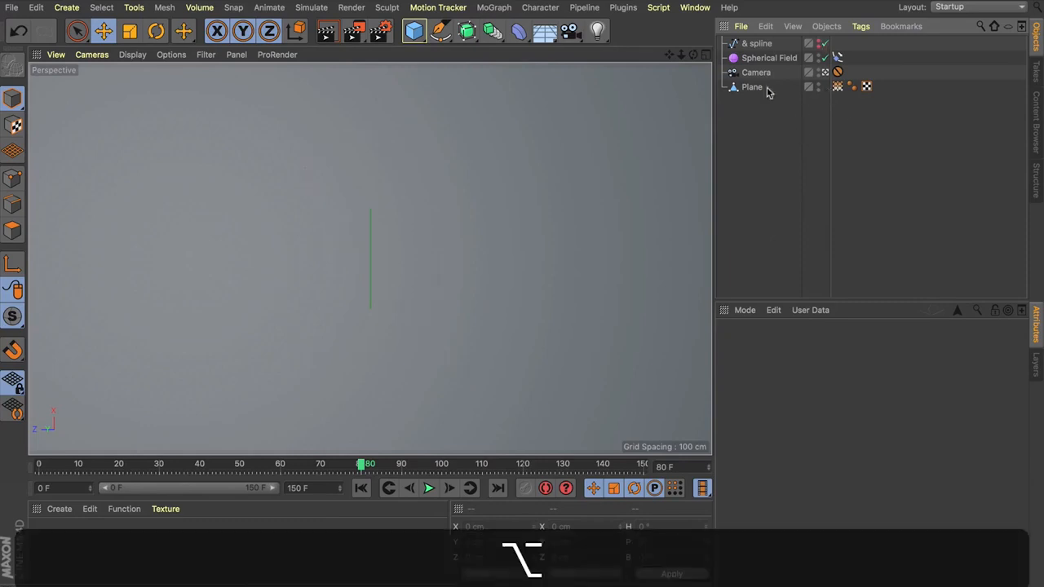
{"action": "left_click", "coordinate": [824, 72]}
{"action": "mouse_move", "coordinate": [693, 55]}
{"action": "left_mouse_down"}
{"action": "mouse_move", "coordinate": [587, 114]}
{"action": "mouse_move", "coordinate": [530, 82]}
{"action": "mouse_move", "coordinate": [481, 21]}
{"action": "mouse_move", "coordinate": [416, 122]}
{"action": "mouse_move", "coordinate": [392, 98]}
{"action": "mouse_move", "coordinate": [692, 56]}
{"action": "left_mouse_up"}
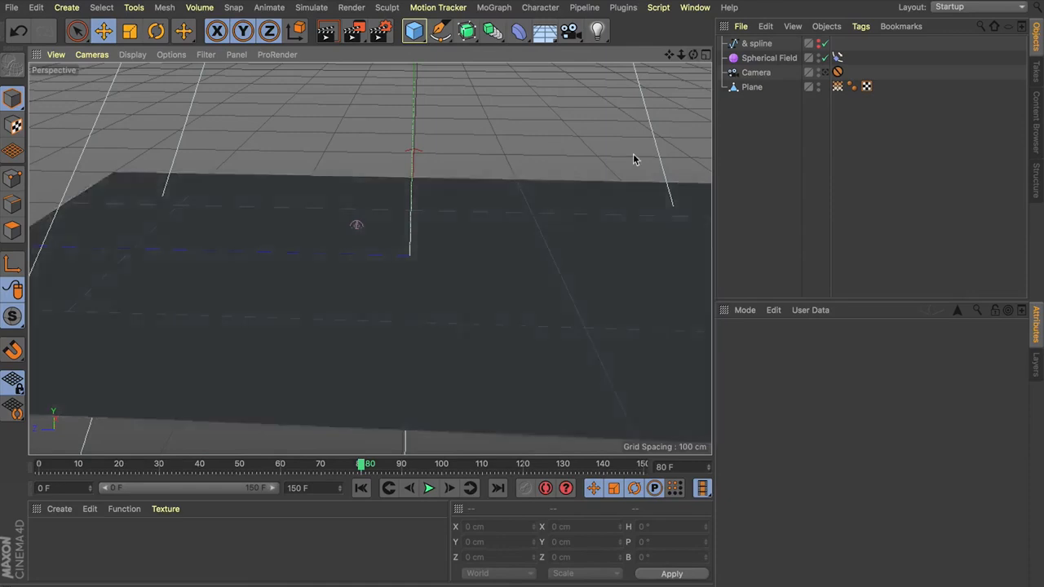
{"action": "left_click", "coordinate": [824, 73]}
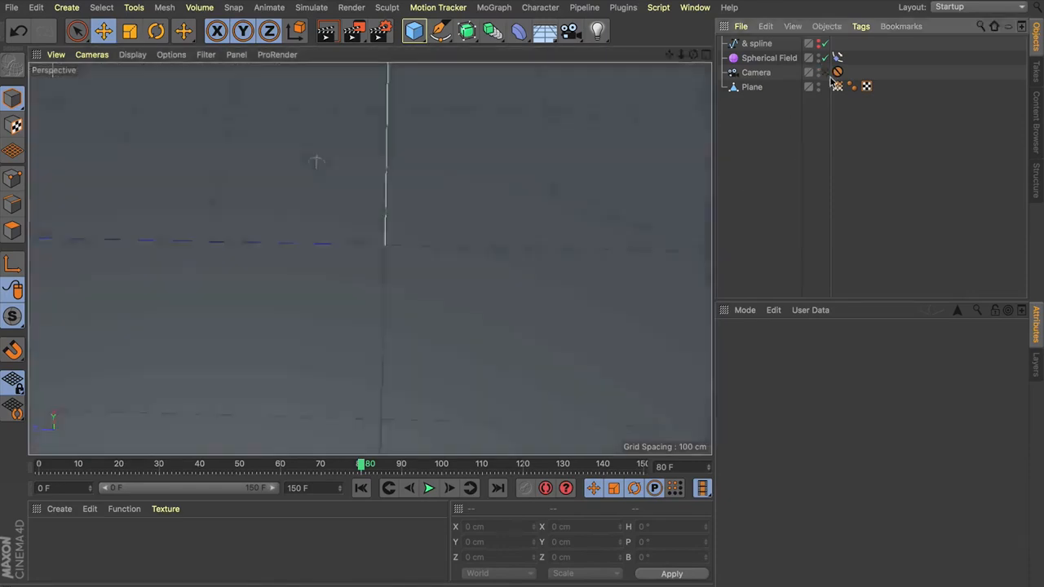
{"action": "left_click", "coordinate": [838, 88]}
- Add a Displacer deformer and make it a child of the Plane
{"action": "left_click", "coordinate": [751, 87]}
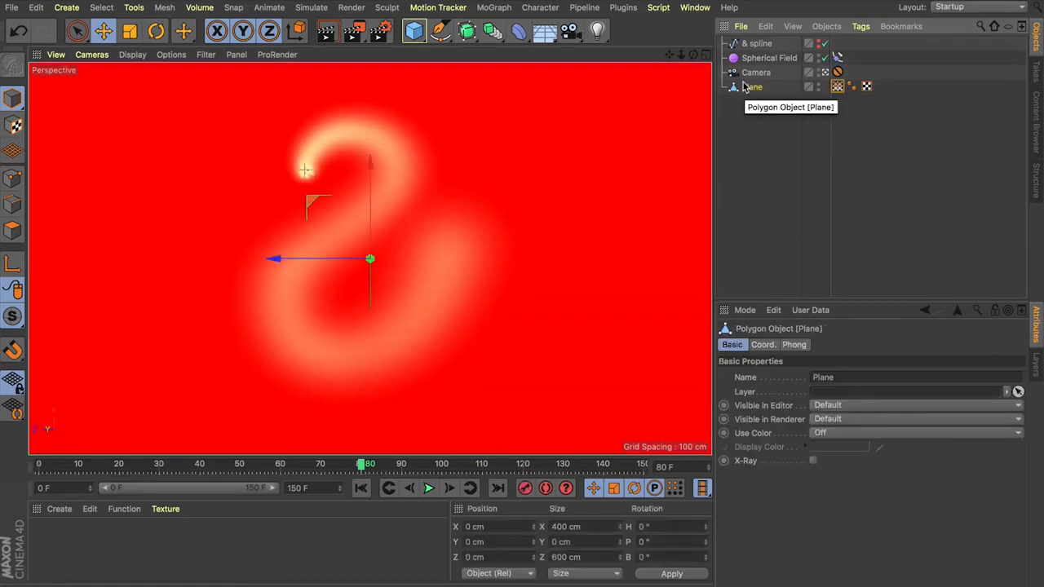
{"action": "key", "text": "shift+c"}
{"action": "type", "text": "dims"}
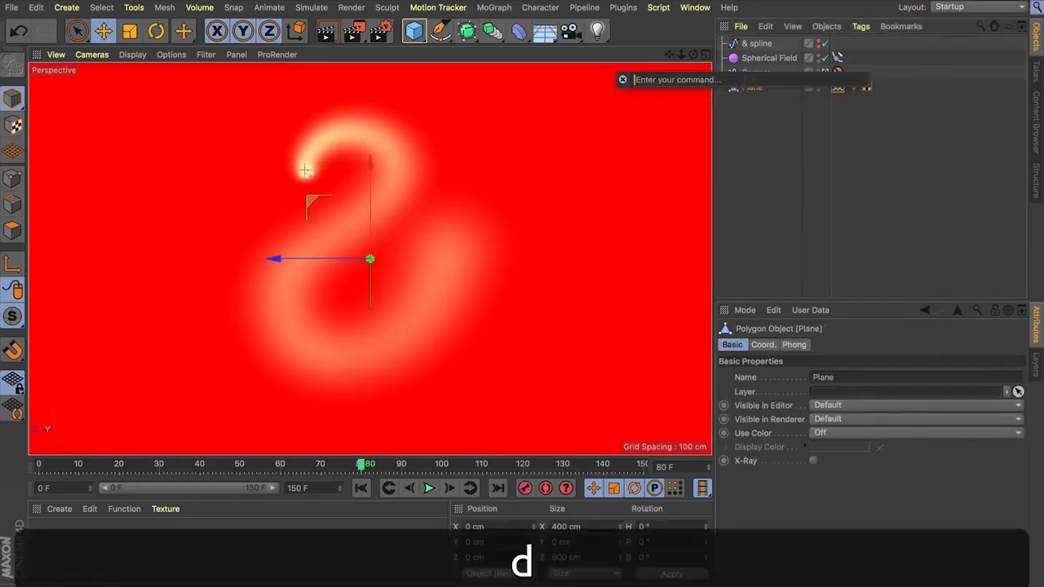
{"action": "key", "text": "BackSpace"}
{"action": "key", "text": "BackSpace"}
{"action": "key", "text": "BackSpace"}
{"action": "type", "text": "i"}
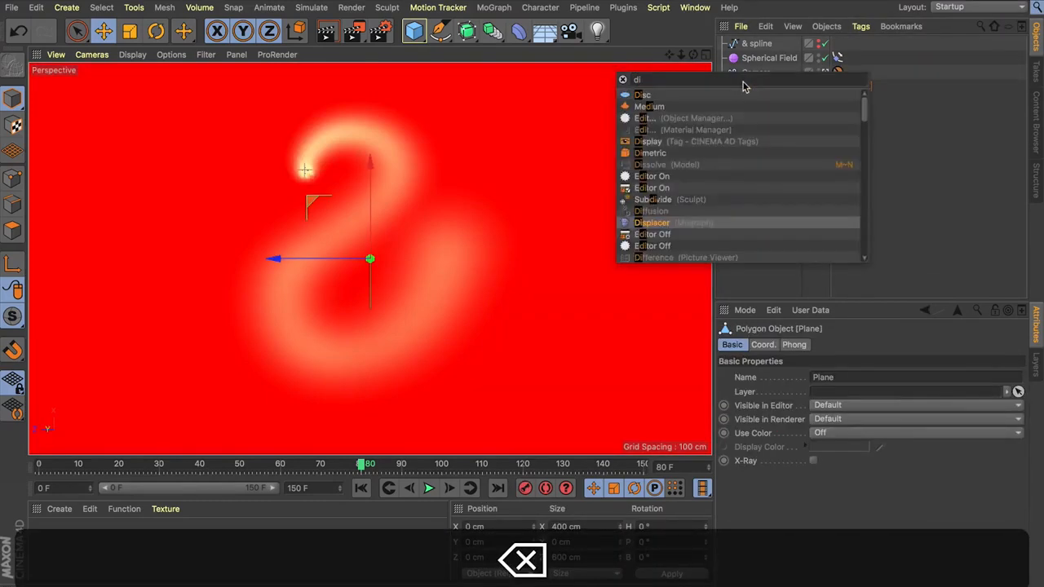
{"action": "type", "text": "s"}
{"action": "key", "text": "Return"}
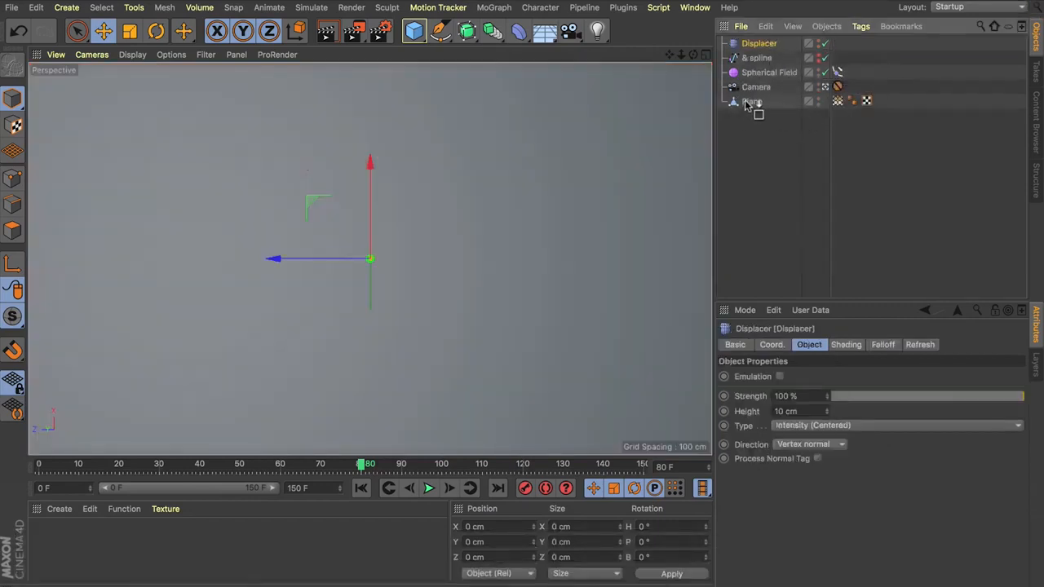
{"action": "left_click_drag", "start_coordinate": [746, 101], "coordinate": [746, 104]}
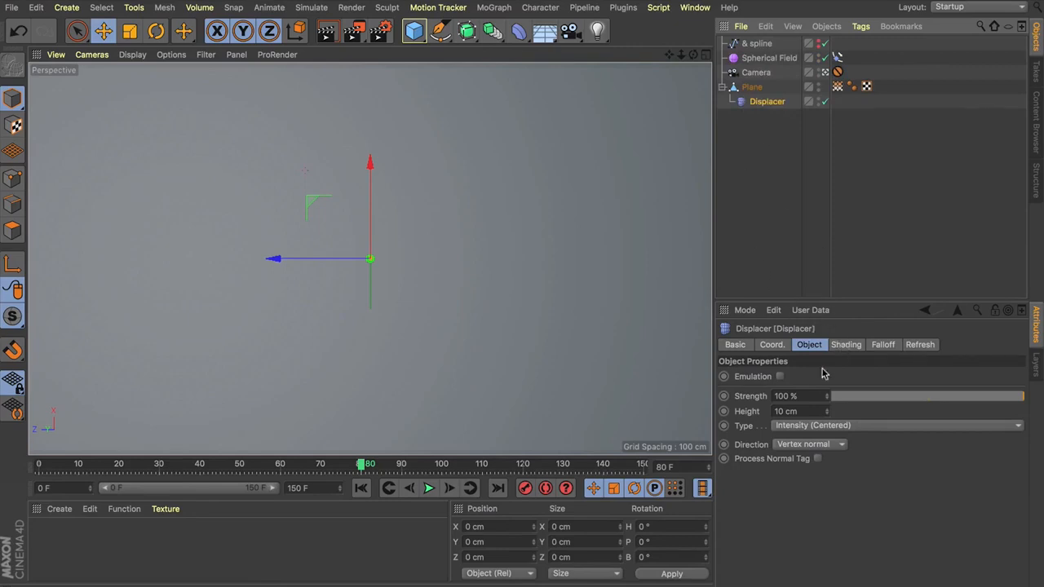
- Assign a white Color shader as the Displacer's custom shader
{"action": "left_click", "coordinate": [844, 344]}
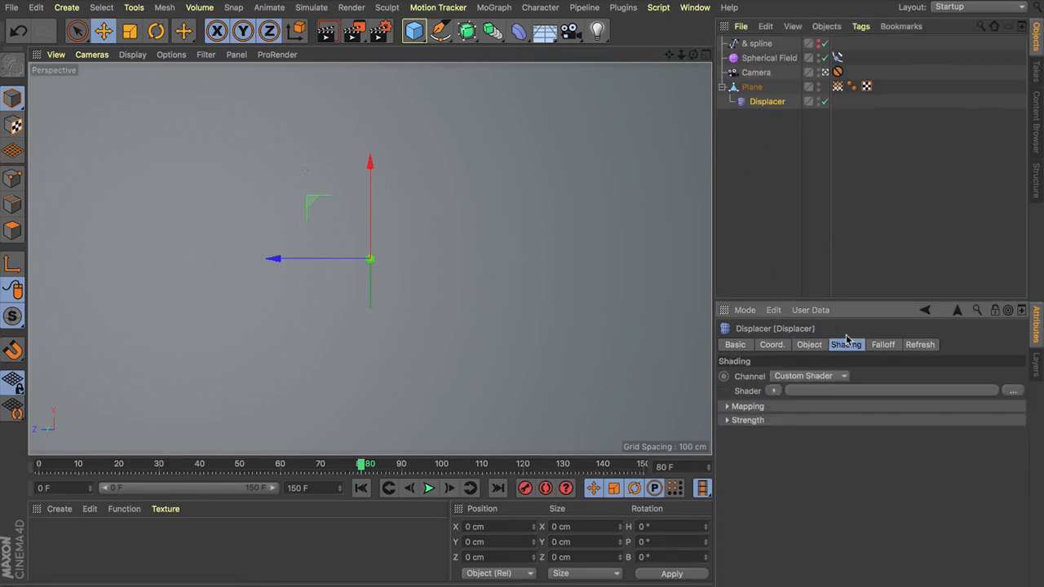
{"action": "left_click", "coordinate": [774, 391]}
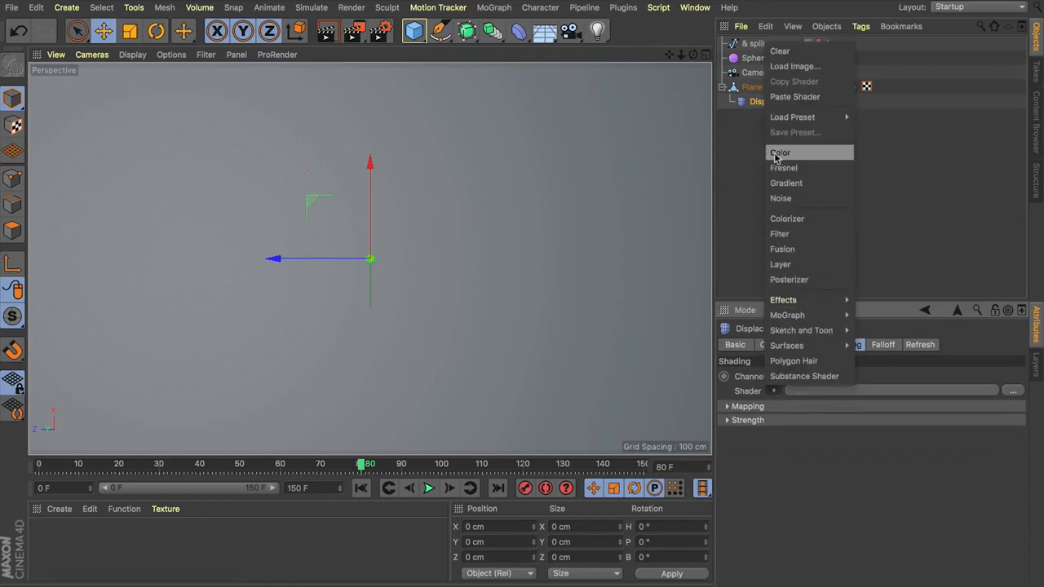
{"action": "left_click", "coordinate": [776, 155]}
{"action": "left_click", "coordinate": [773, 429]}
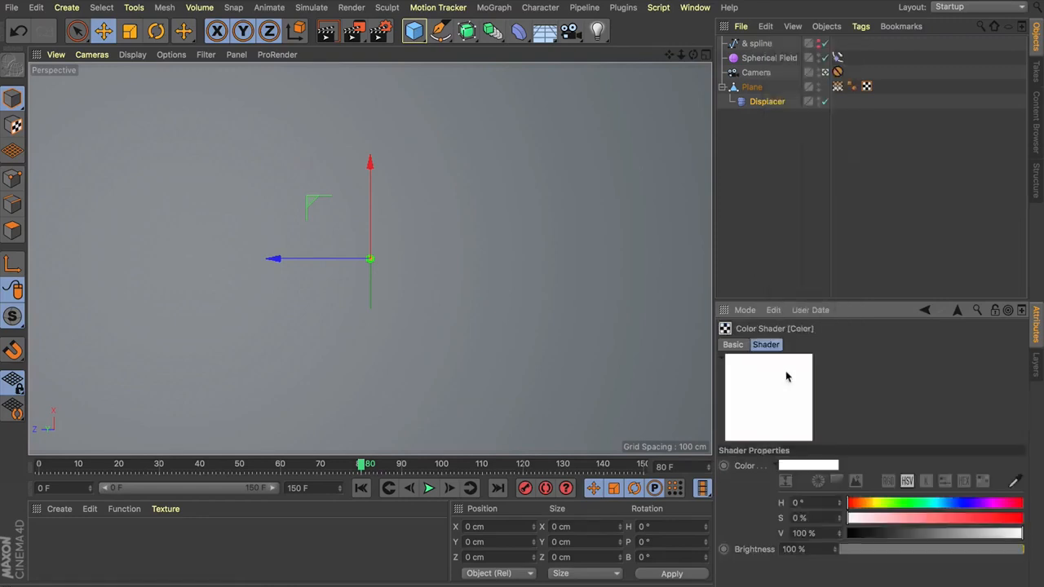
{"action": "left_click", "coordinate": [766, 103]}
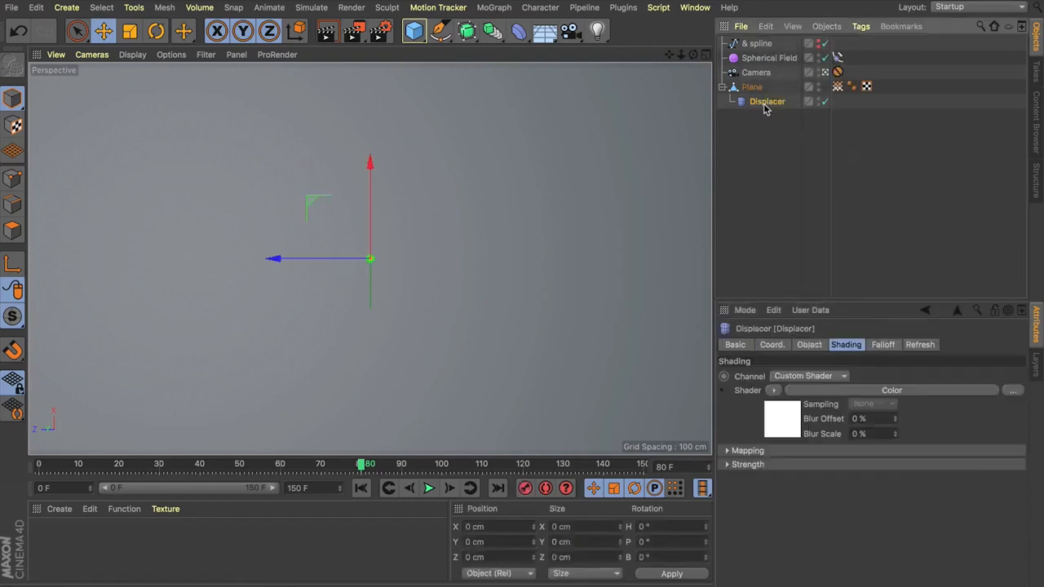
- Set the Displacer's height to -10 cm and deselect it
{"action": "left_click", "coordinate": [807, 345]}
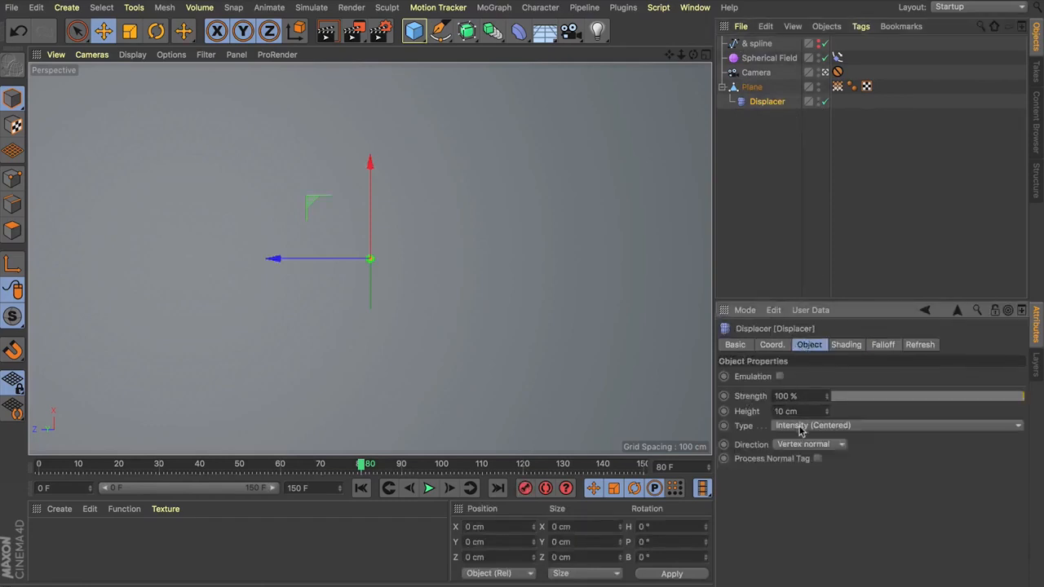
{"action": "mouse_move", "coordinate": [826, 411]}
{"action": "left_mouse_down"}
{"action": "mouse_move", "coordinate": [807, 412]}
{"action": "mouse_move", "coordinate": [840, 412]}
{"action": "left_mouse_up"}
{"action": "type", "text": "-10"}
{"action": "key", "text": "Return"}
{"action": "left_click", "coordinate": [759, 176]}
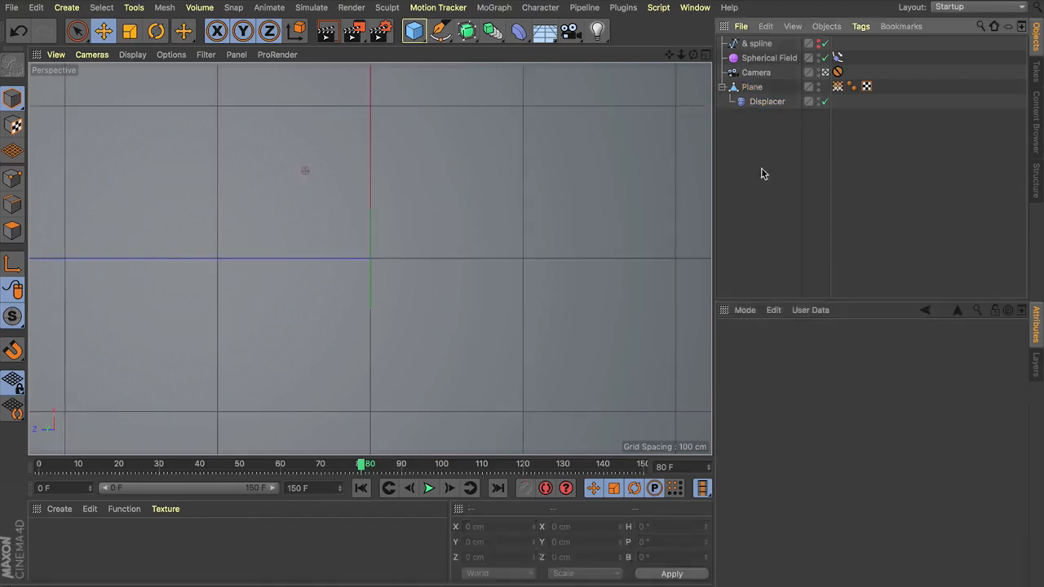
- Look at the displaced plane from outside the camera, rewind to frame 0, and return to the camera view
{"action": "left_click", "coordinate": [826, 72]}
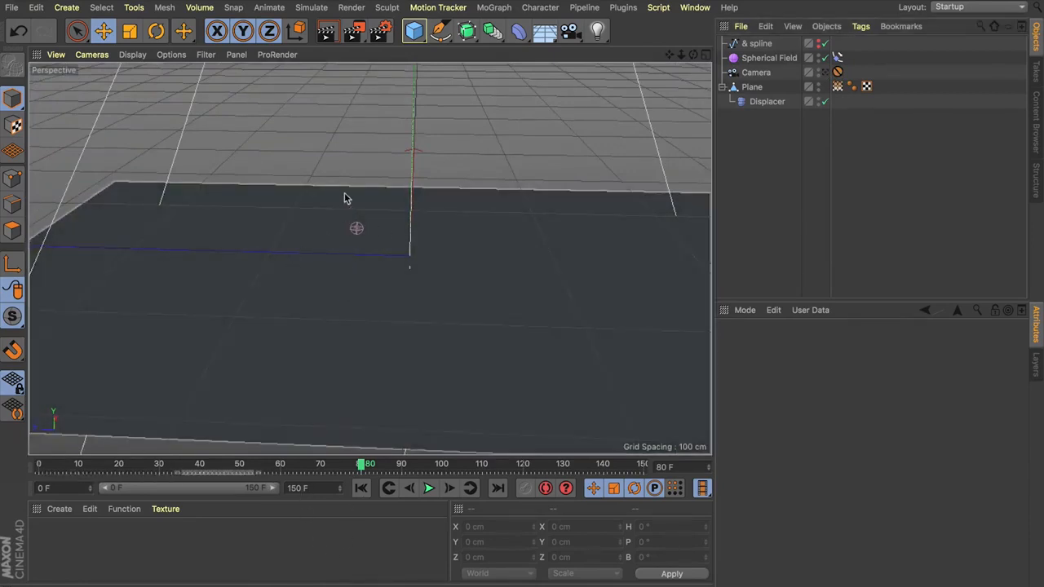
{"action": "left_click", "coordinate": [360, 487]}
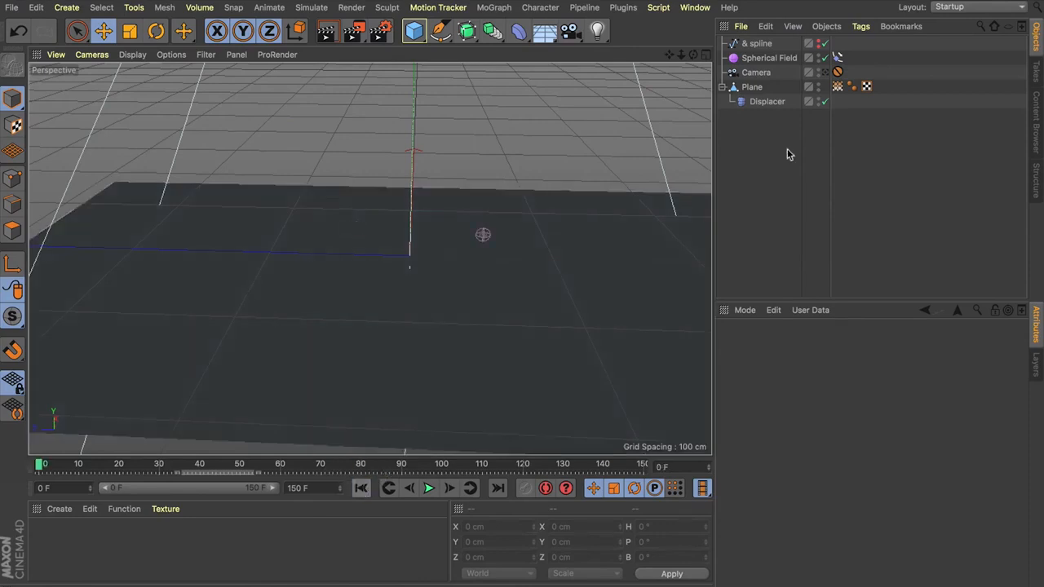
{"action": "left_click", "coordinate": [825, 71]}
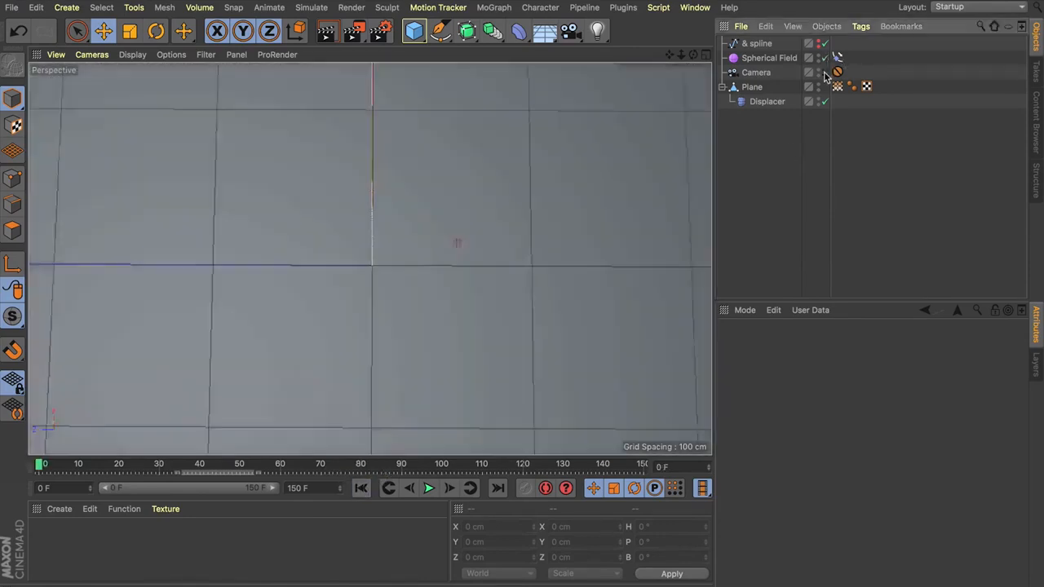
- Use the Plane's vertex map as the Displacer's falloff field and play the animation to check it
{"action": "left_click", "coordinate": [761, 104]}
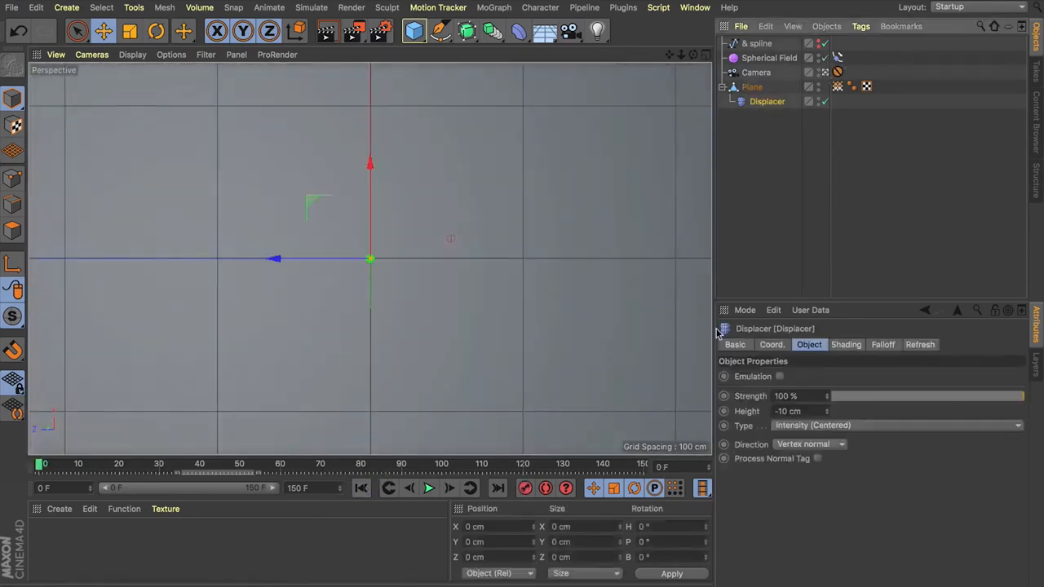
{"action": "left_click", "coordinate": [882, 346]}
{"action": "left_click_drag", "start_coordinate": [837, 87], "coordinate": [730, 106]}
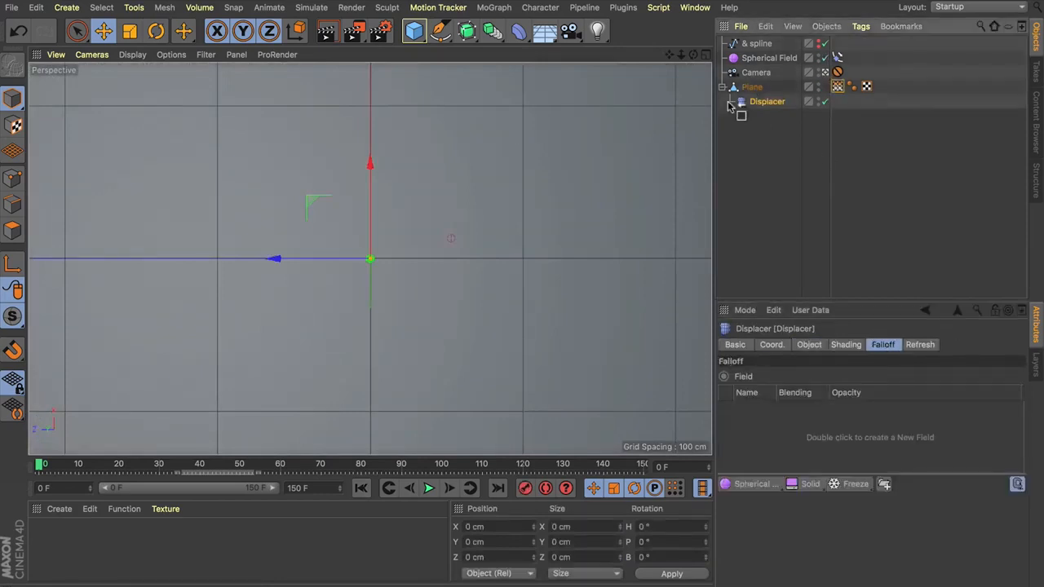
{"action": "left_click_drag", "start_coordinate": [757, 435], "coordinate": [766, 426]}
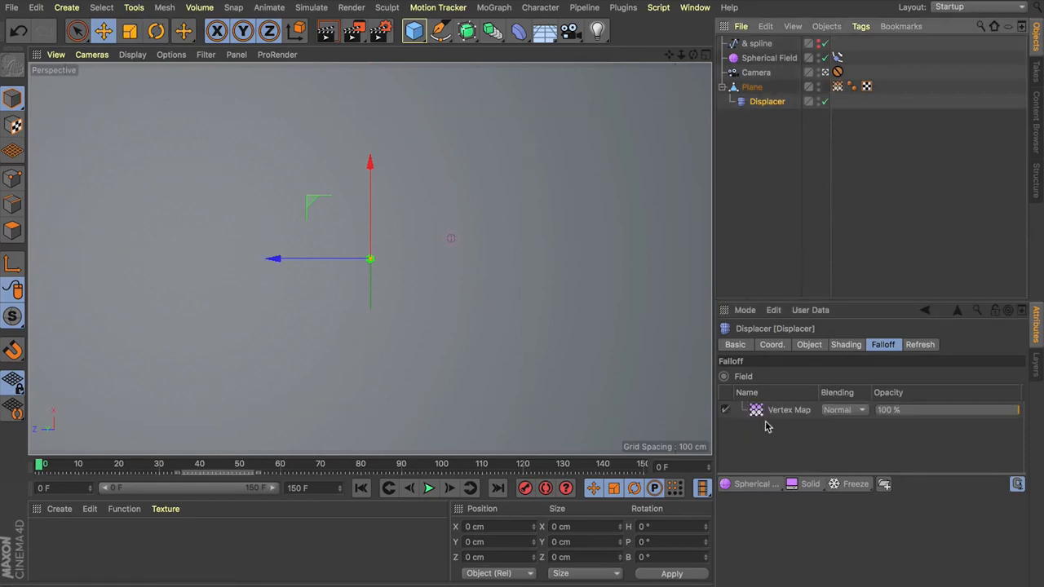
{"action": "left_click", "coordinate": [771, 167]}
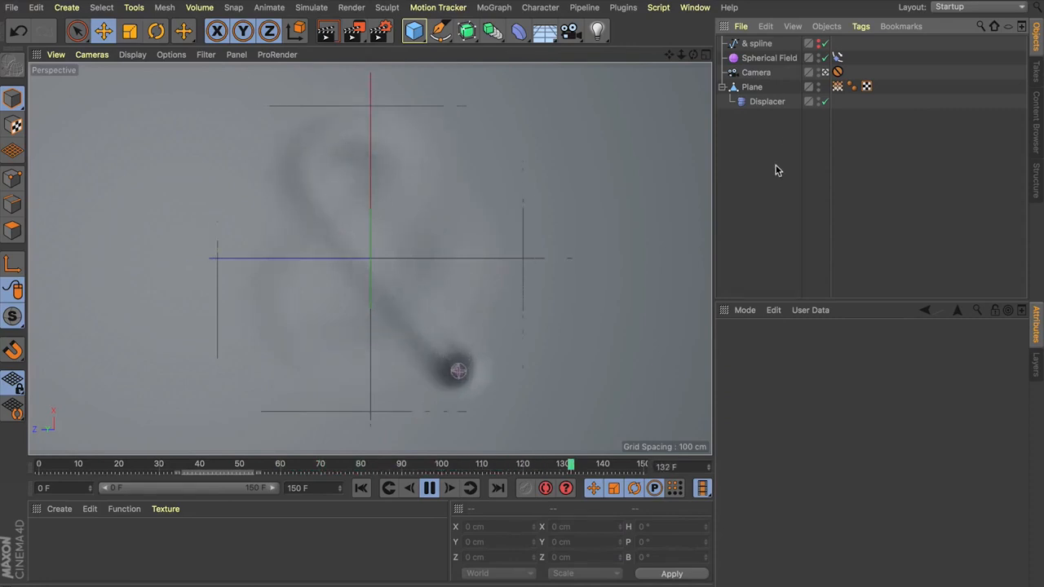
{"action": "key", "text": "Escape"}
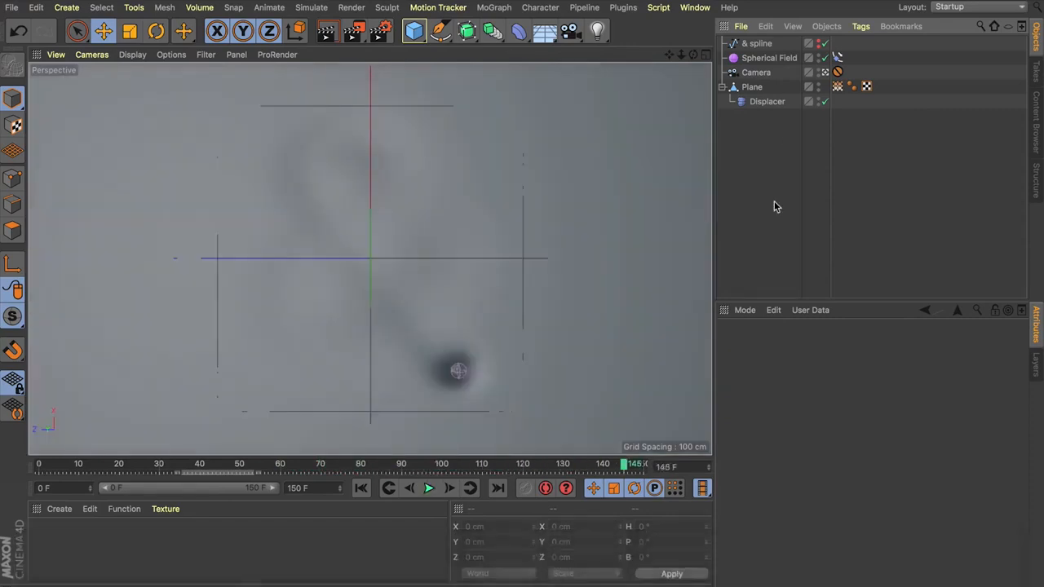
- Add a Smoothing deformer under the Plane, below the Displacer, and replay the animation from the start
{"action": "key", "text": "shift+c"}
{"action": "type", "text": "smooth"}
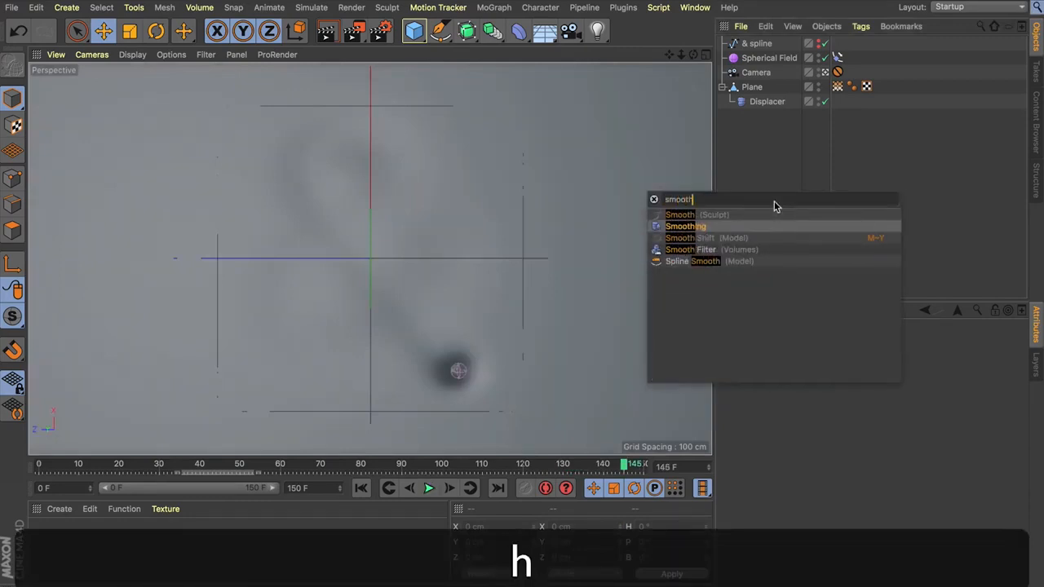
{"action": "key", "text": "Return"}
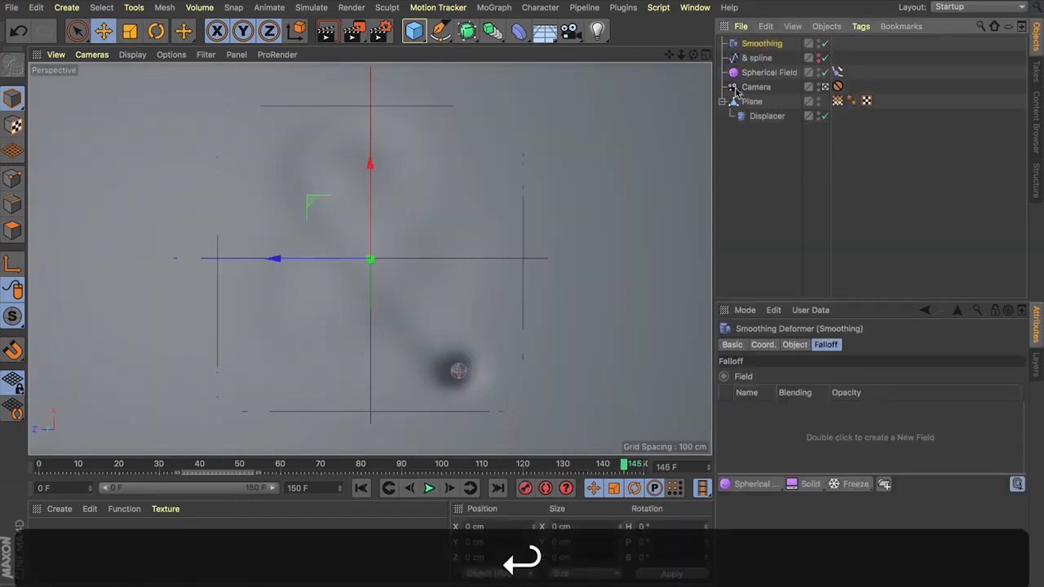
{"action": "left_click_drag", "start_coordinate": [747, 46], "coordinate": [762, 49]}
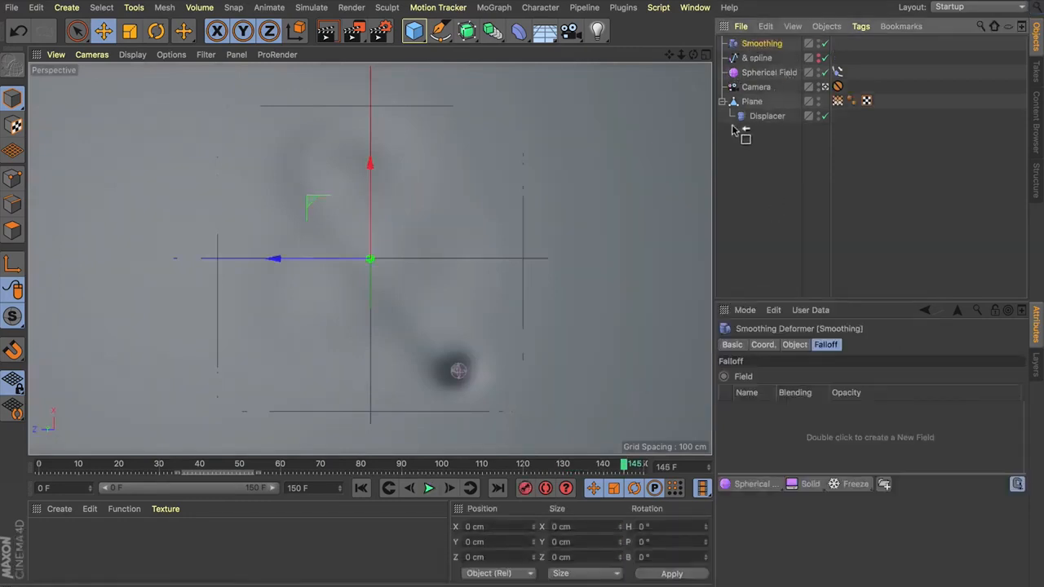
{"action": "left_click_drag", "start_coordinate": [745, 123], "coordinate": [744, 123]}
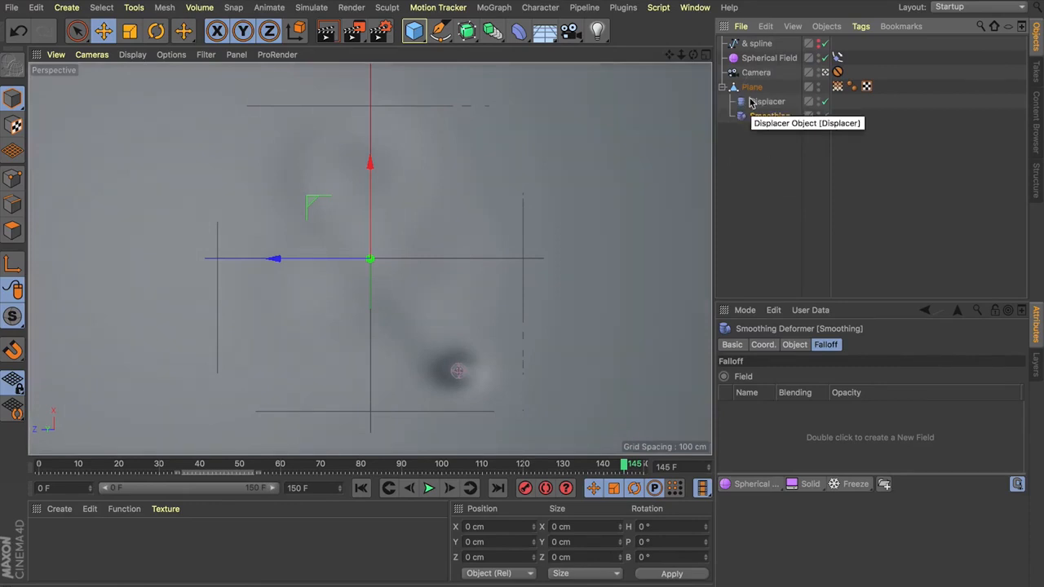
{"action": "left_click", "coordinate": [362, 489]}
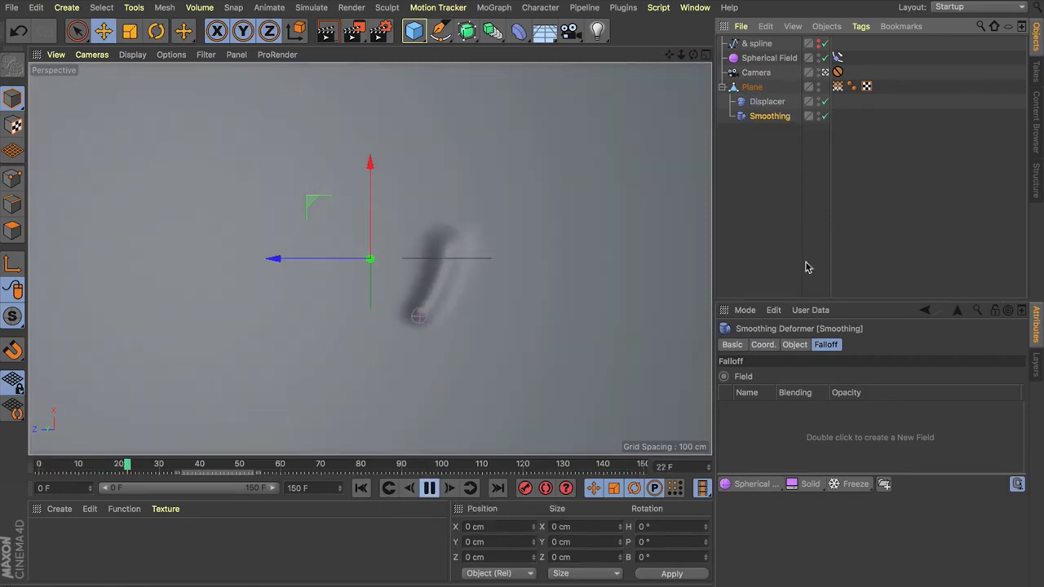
{"action": "left_click", "coordinate": [757, 222]}
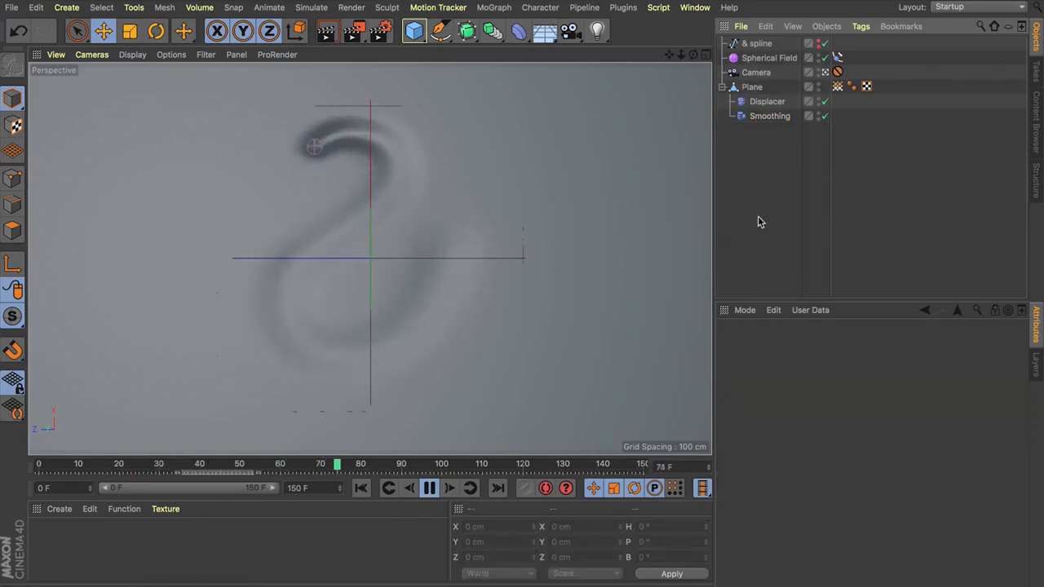
- Try a Displacer height of -100 cm while the animation plays
{"action": "left_click", "coordinate": [766, 101]}
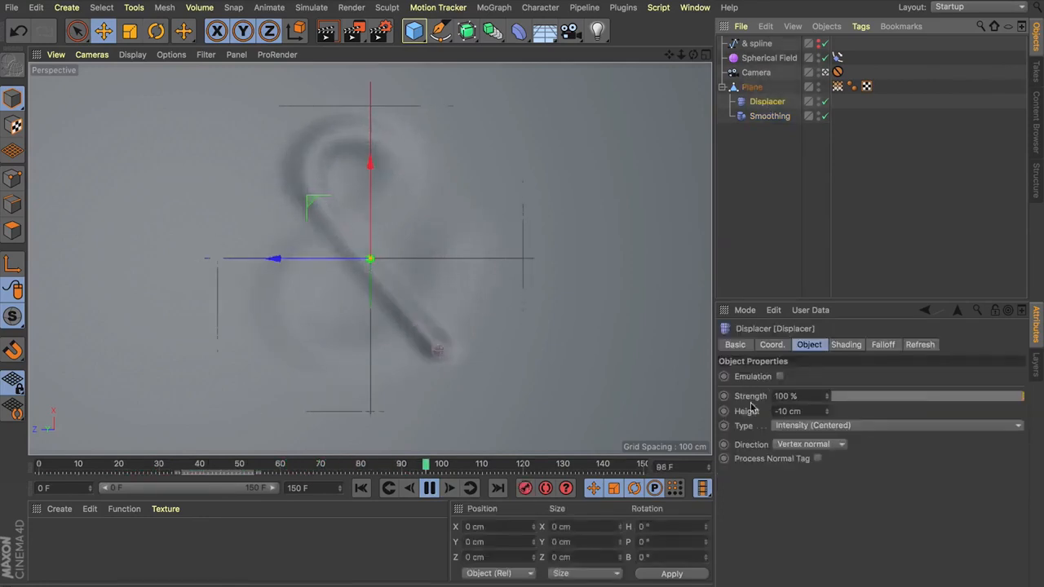
{"action": "left_click_drag", "start_coordinate": [802, 412], "coordinate": [759, 412]}
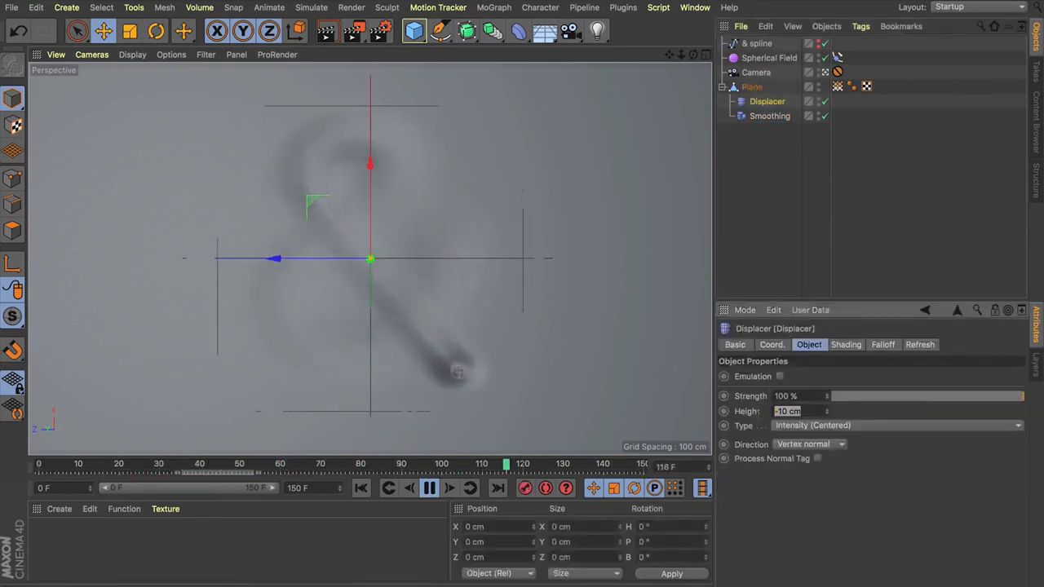
{"action": "type", "text": "-100"}
{"action": "key", "text": "Return"}
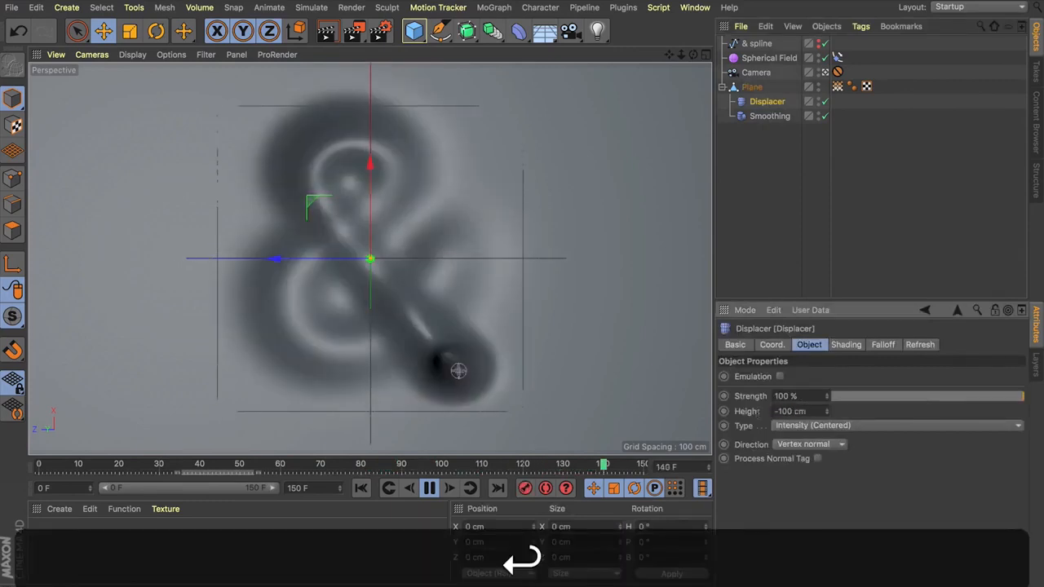
{"action": "left_click", "coordinate": [763, 204]}
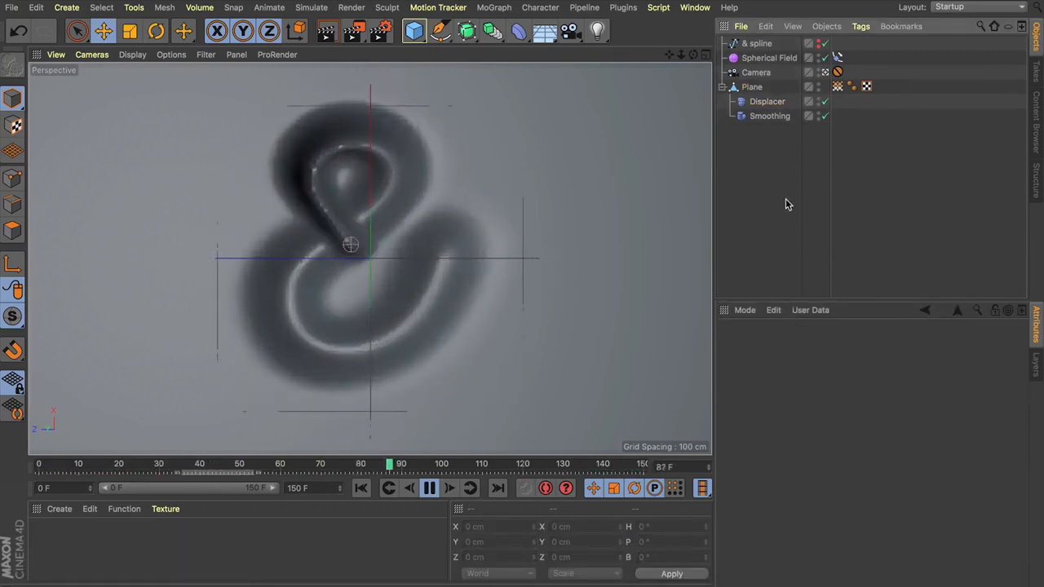
- Restore the Displacer's height to -10 cm and deselect it
{"action": "left_click", "coordinate": [779, 105]}
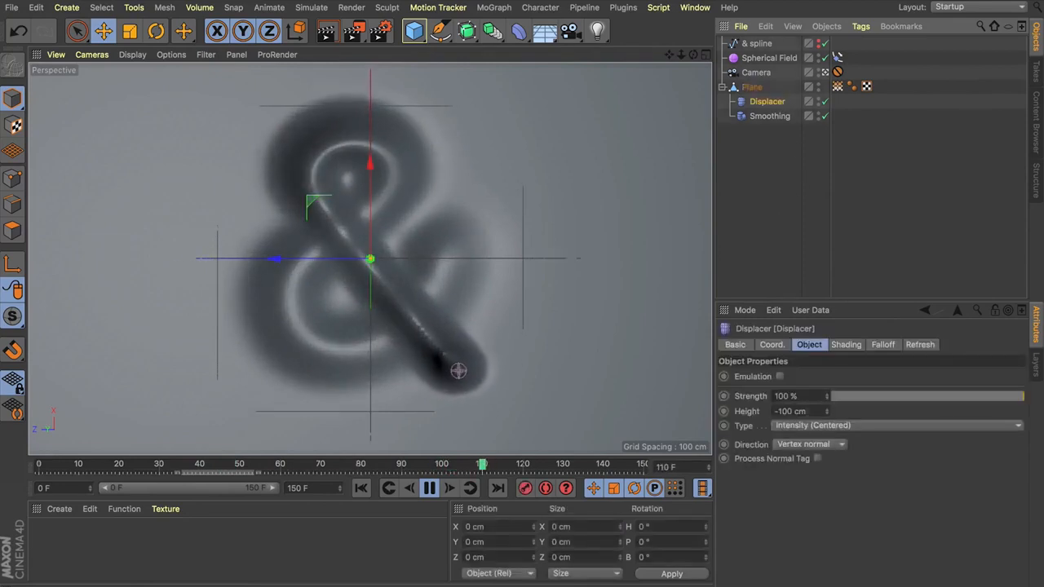
{"action": "left_click_drag", "start_coordinate": [811, 412], "coordinate": [694, 408]}
{"action": "type", "text": "-10"}
{"action": "key", "text": "Return"}
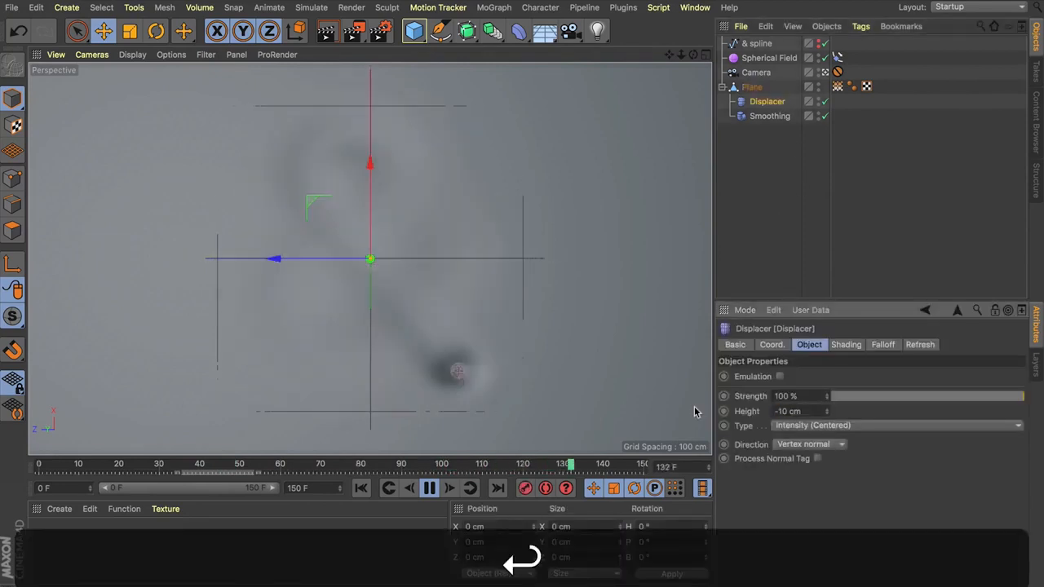
{"action": "left_click", "coordinate": [772, 160]}
- Try a radius of 10 cm on the vertex map's Freeze layer and watch the displaced plane from the start
{"action": "left_click", "coordinate": [837, 86]}
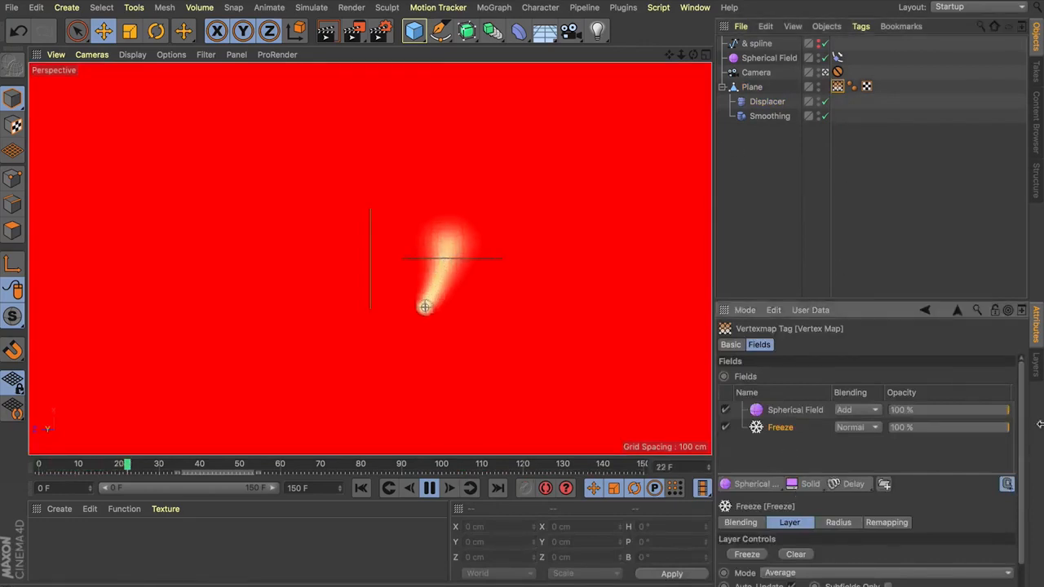
{"action": "scroll", "coordinate": [1023, 424], "scroll_direction": "down", "scroll_amount": 1}
{"action": "left_click_drag", "start_coordinate": [818, 574], "coordinate": [773, 574]}
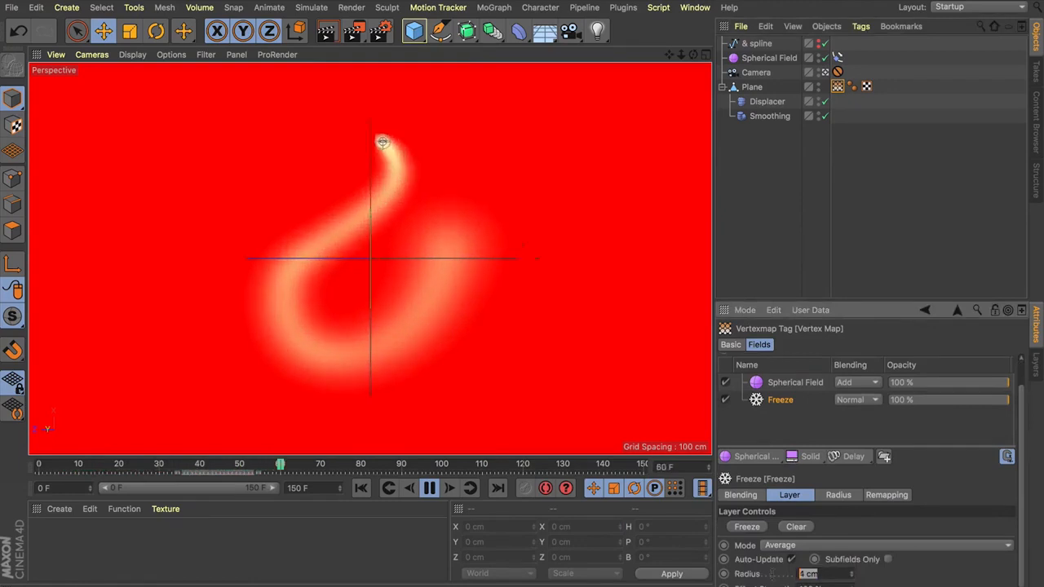
{"action": "type", "text": "10"}
{"action": "key", "text": "Return"}
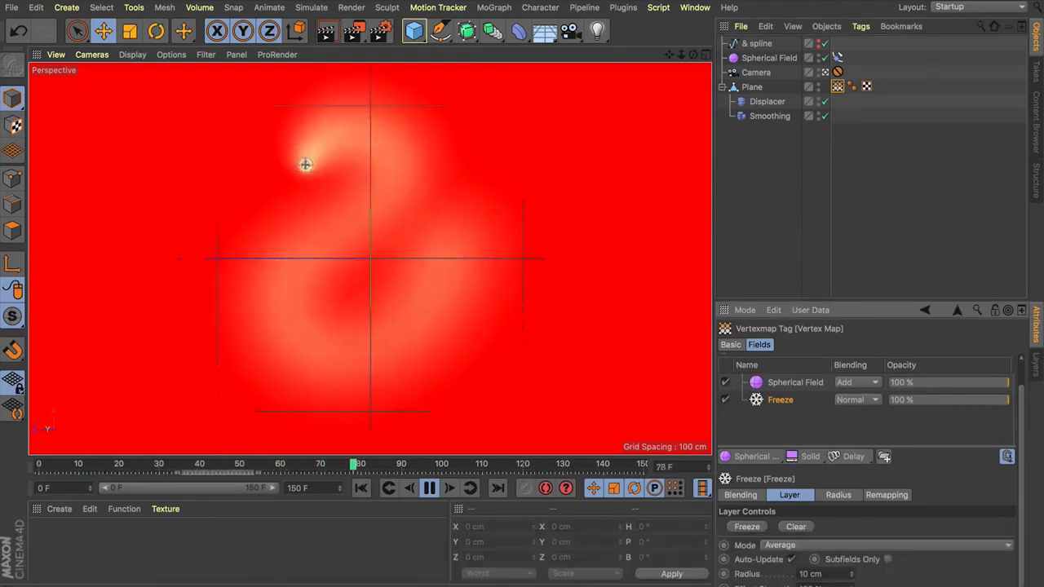
{"action": "left_click", "coordinate": [362, 487]}
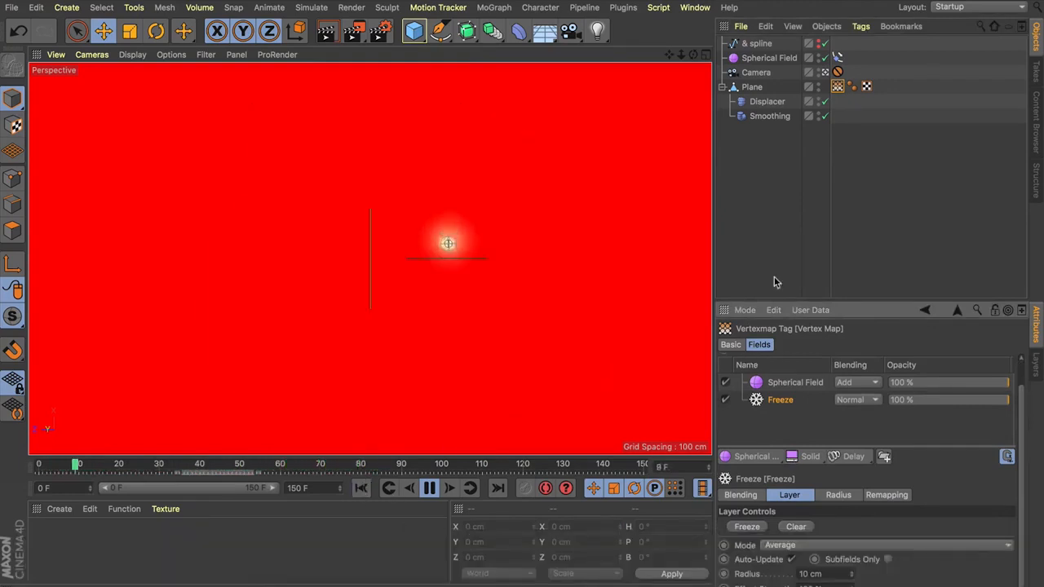
{"action": "left_click", "coordinate": [769, 182]}
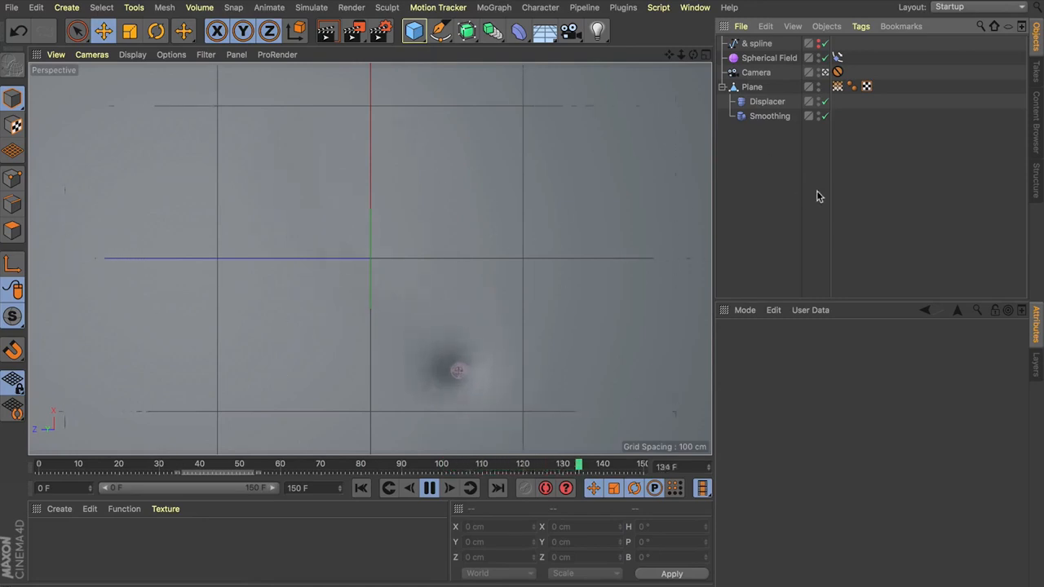
- Set the Freeze layer's radius back to 4 cm, rewind the animation and deselect the vertex map
{"action": "left_click", "coordinate": [838, 86]}
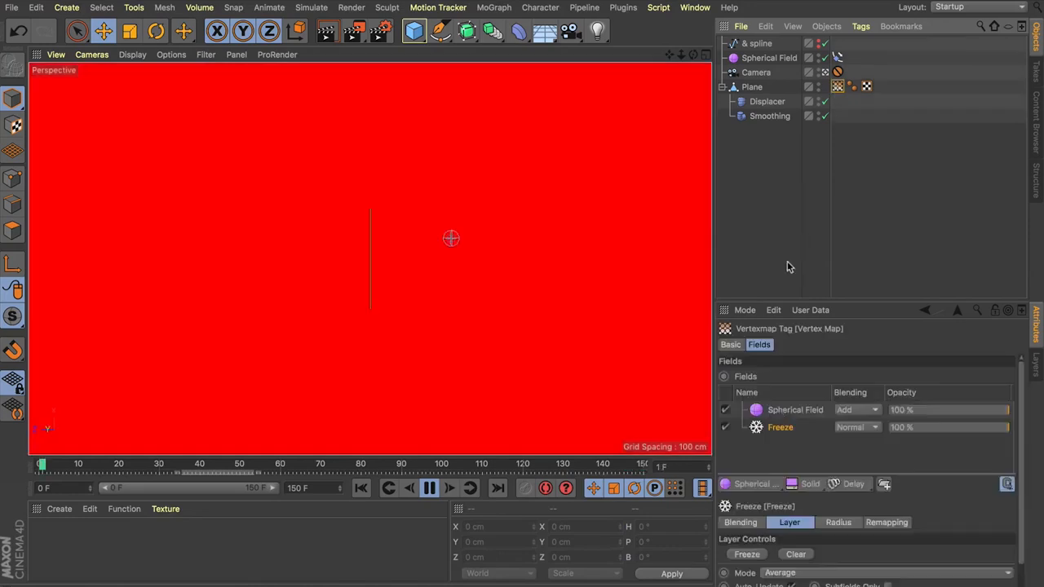
{"action": "scroll", "coordinate": [1016, 450], "scroll_direction": "down", "scroll_amount": 1}
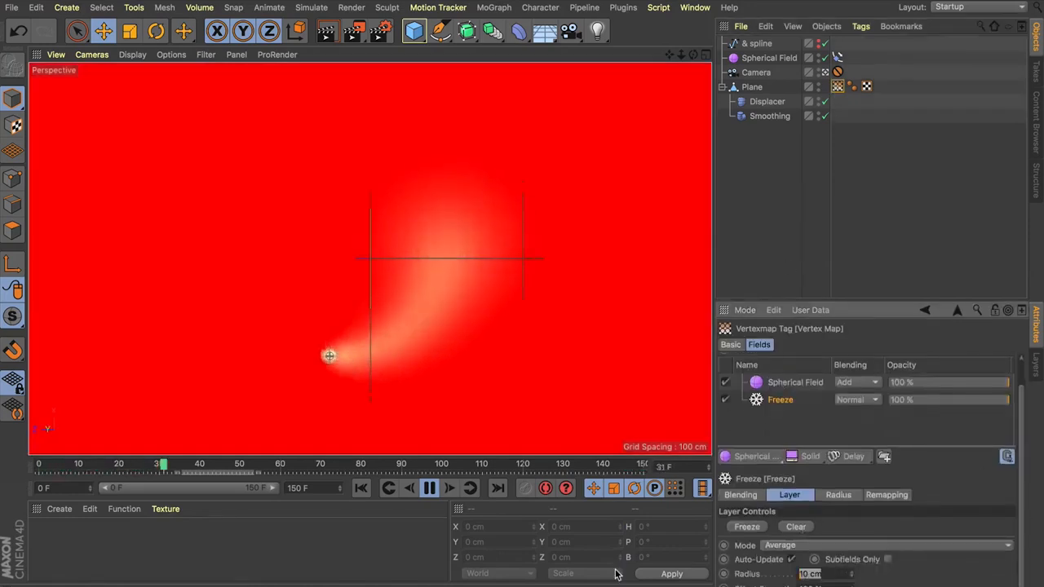
{"action": "key", "text": "Return"}
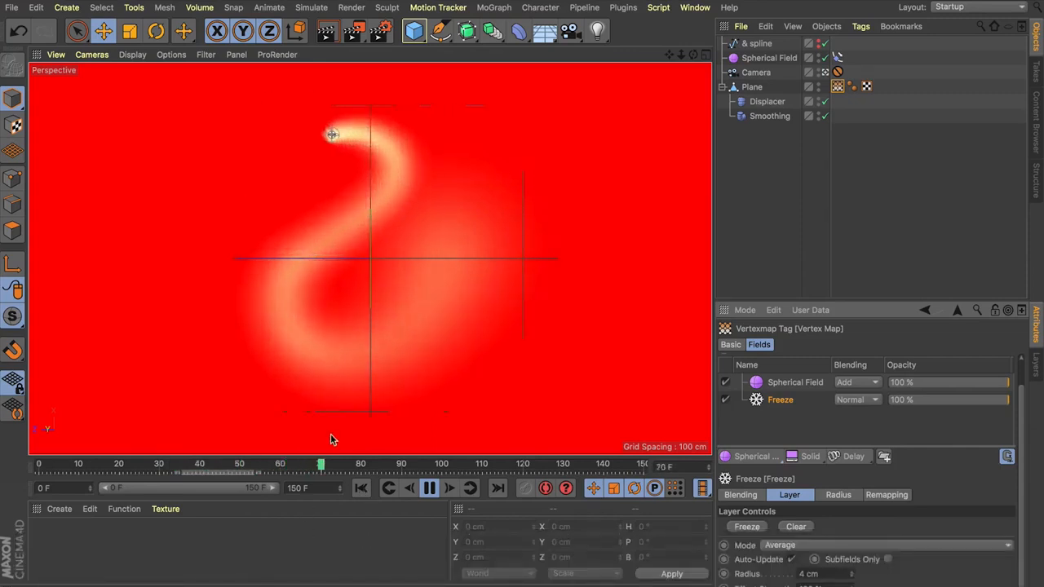
{"action": "left_click", "coordinate": [361, 487]}
{"action": "left_click", "coordinate": [752, 184]}
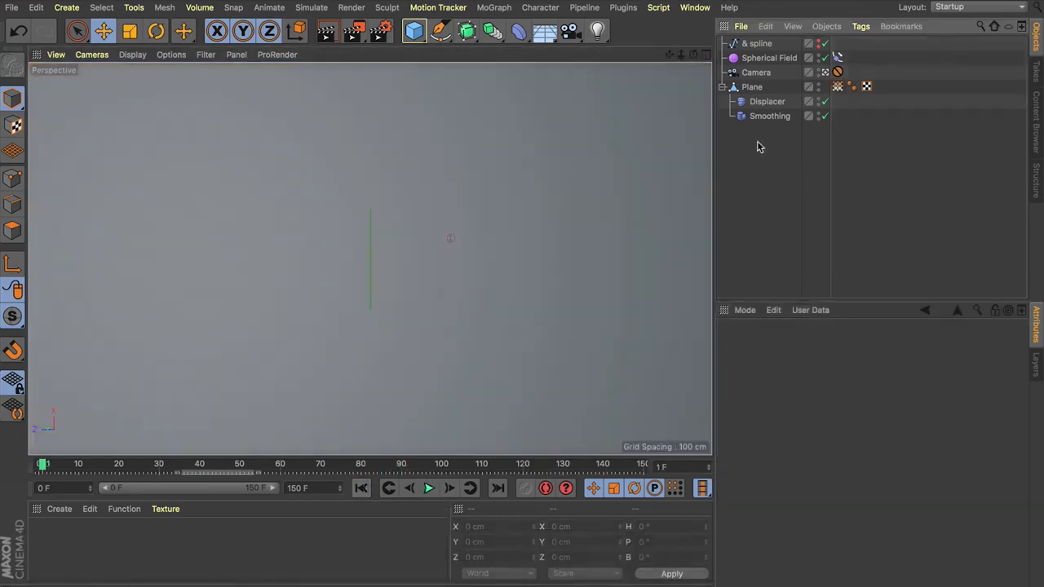
- Add a Sphere primitive with a radius of 5 cm, matching the Spherical Field's size
{"action": "left_click", "coordinate": [763, 59]}
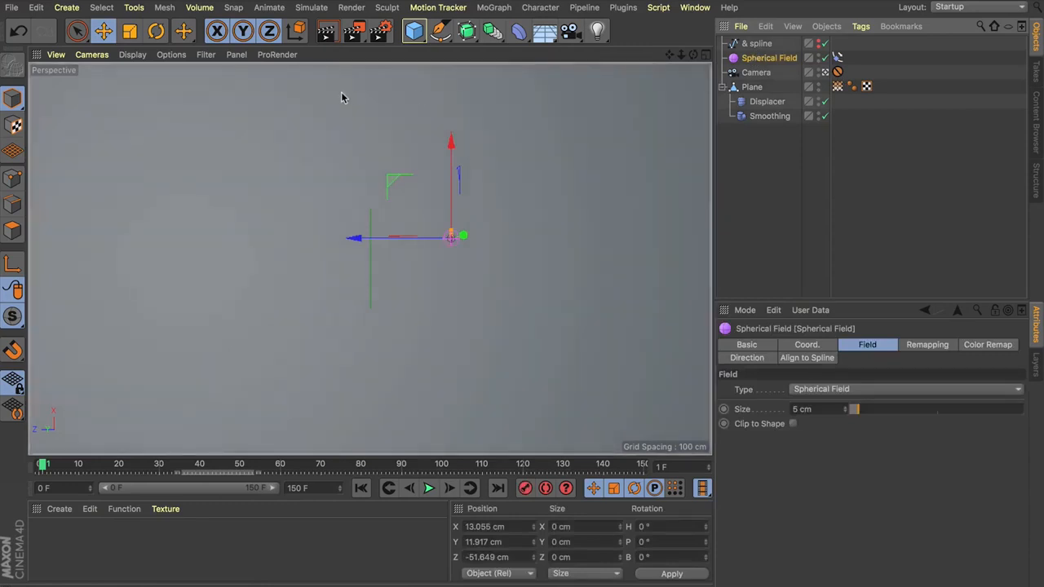
{"action": "left_click", "coordinate": [413, 30]}
{"action": "left_click", "coordinate": [694, 81]}
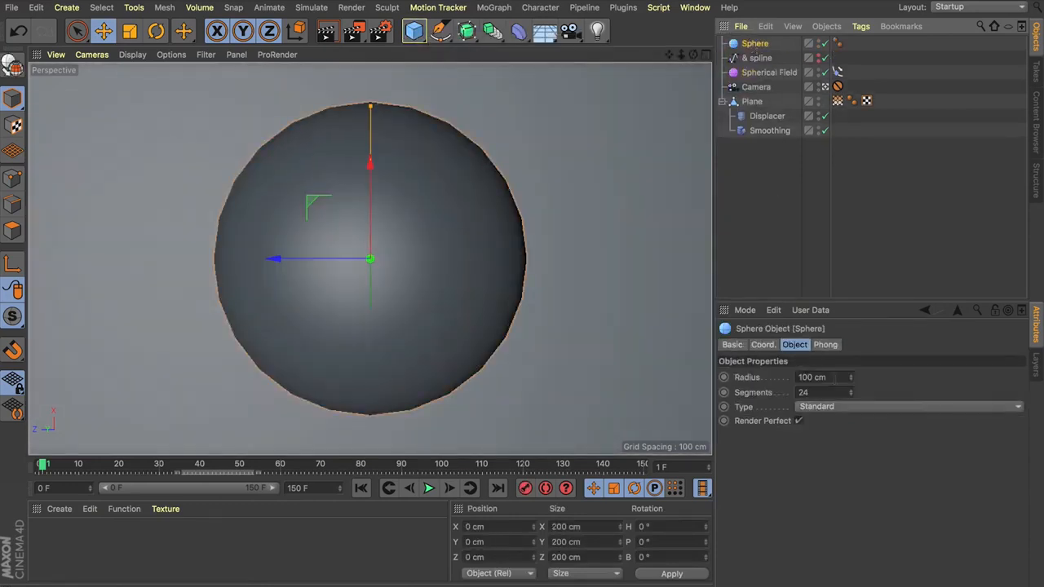
{"action": "left_click_drag", "start_coordinate": [834, 378], "coordinate": [668, 370]}
{"action": "type", "text": "5"}
{"action": "key", "text": "Return"}
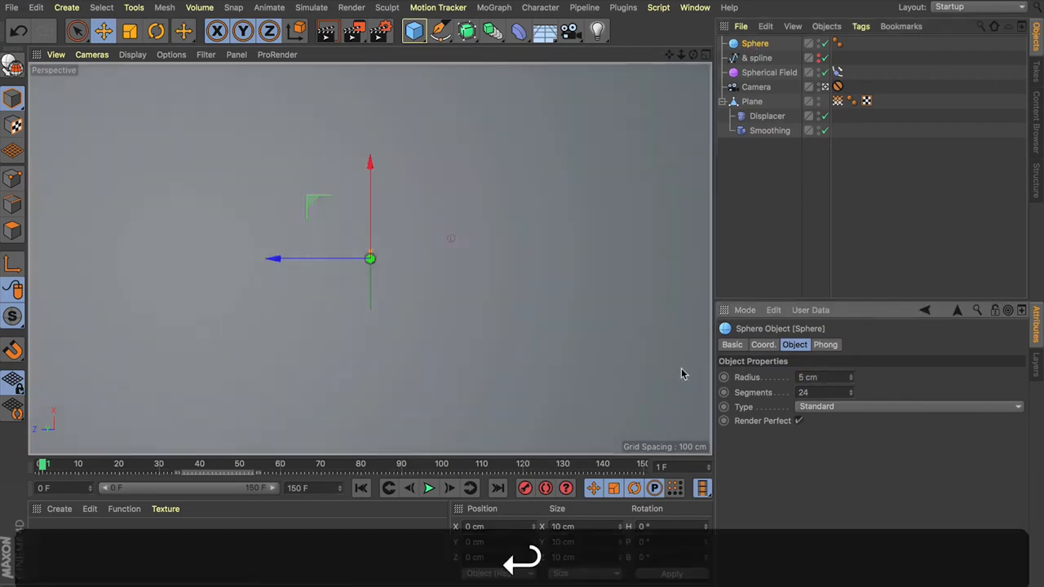
{"action": "left_click", "coordinate": [804, 182]}
- Make the Sphere a child of the Spherical Field and reset its PSR so it sits at the field's position
{"action": "left_click_drag", "start_coordinate": [749, 42], "coordinate": [771, 73]}
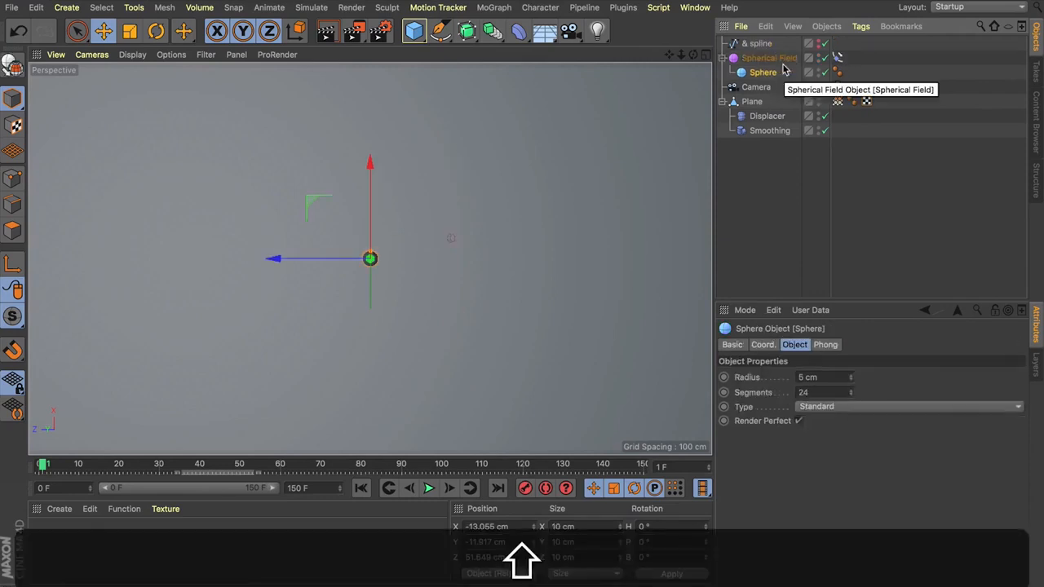
{"action": "key", "text": "shift+c"}
{"action": "type", "text": "psr"}
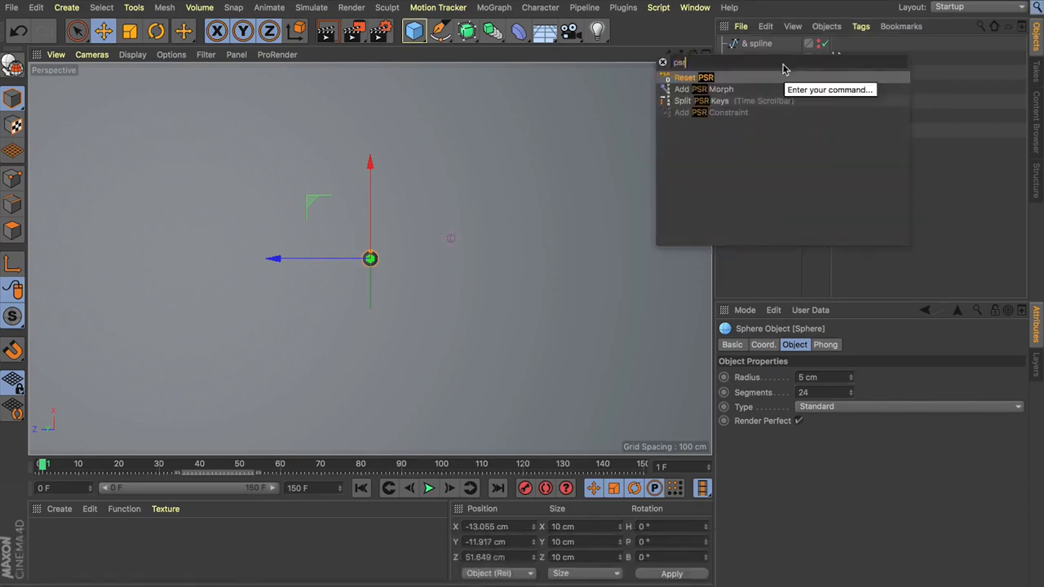
{"action": "key", "text": "Return"}
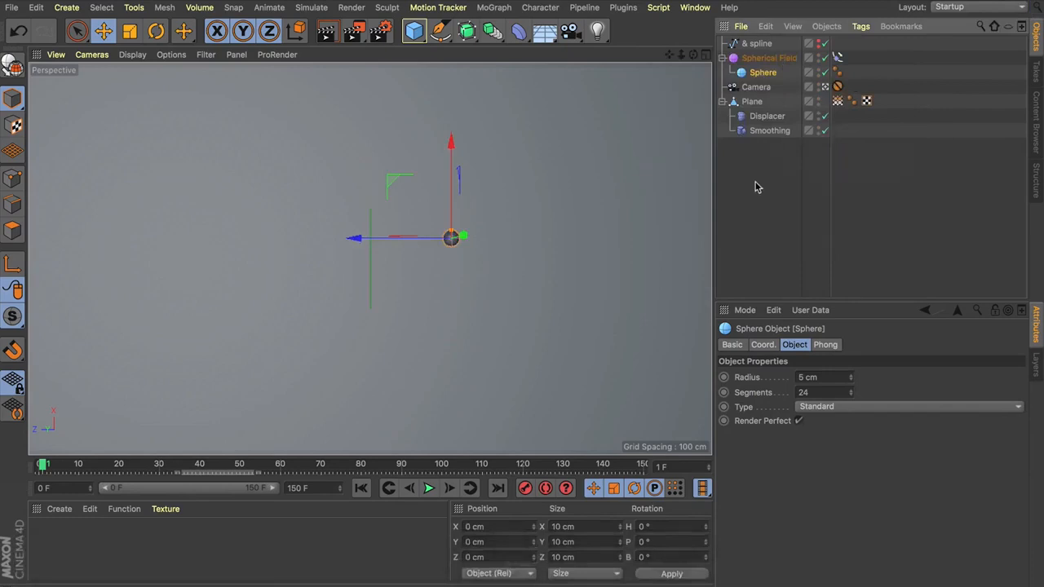
{"action": "left_click", "coordinate": [756, 186]}
{"action": "left_click", "coordinate": [757, 59]}
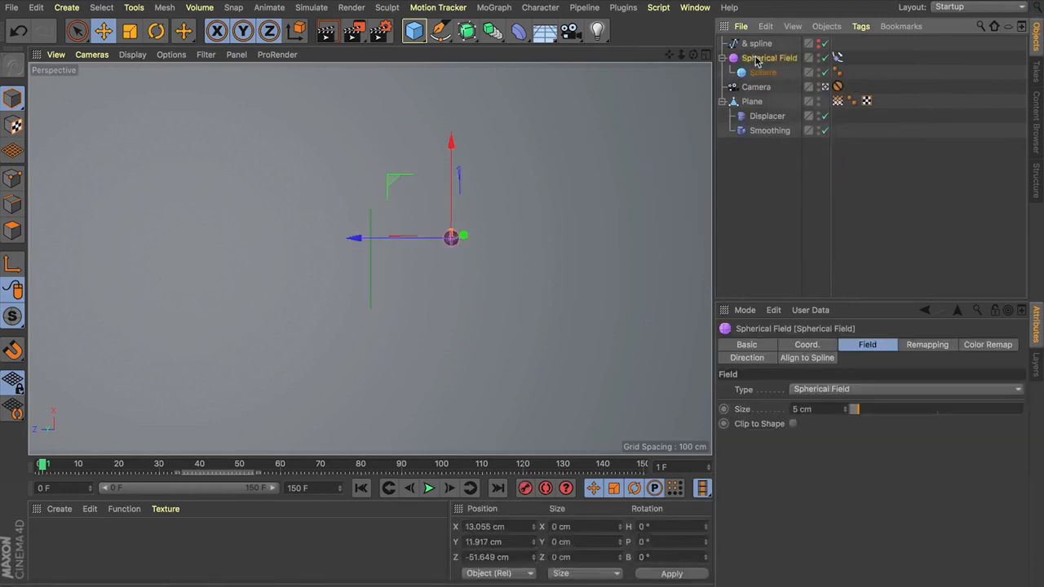
{"action": "left_click", "coordinate": [776, 205]}
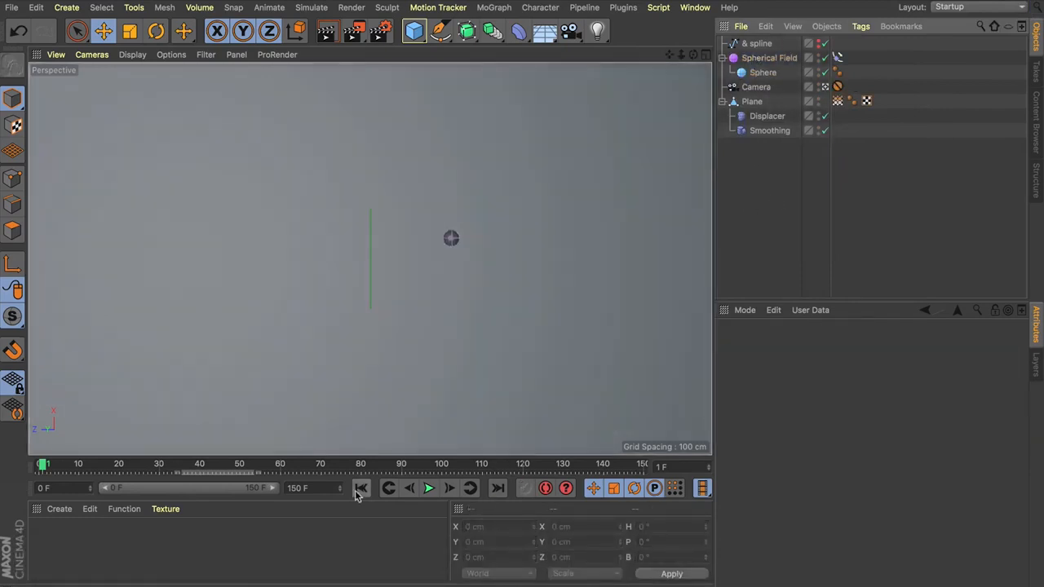